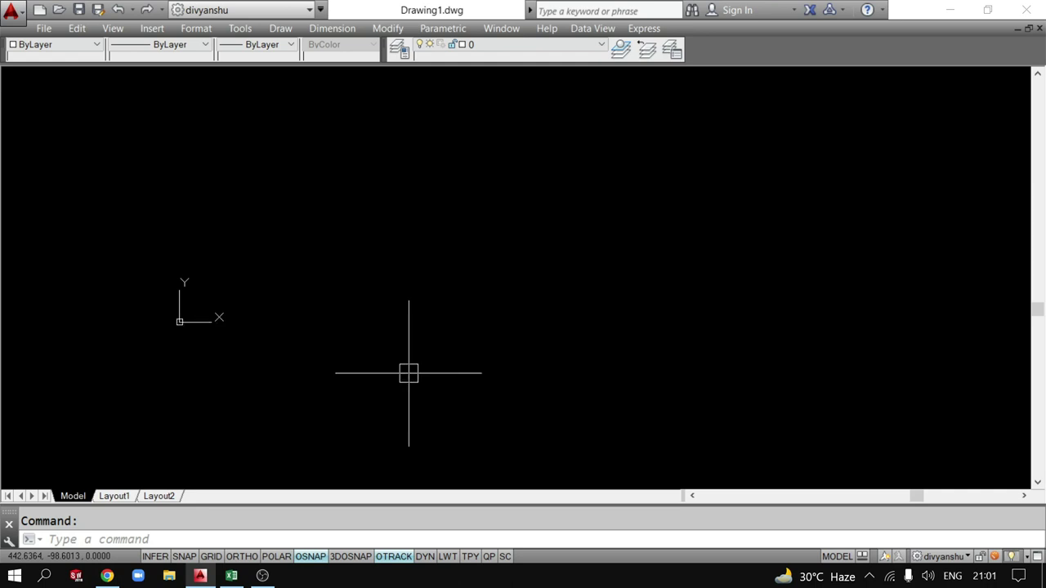
Insert Fillet and Chamfer.dwg as a block near the top-left of Drawing1 and pan across it.
type("i")
key("Return")
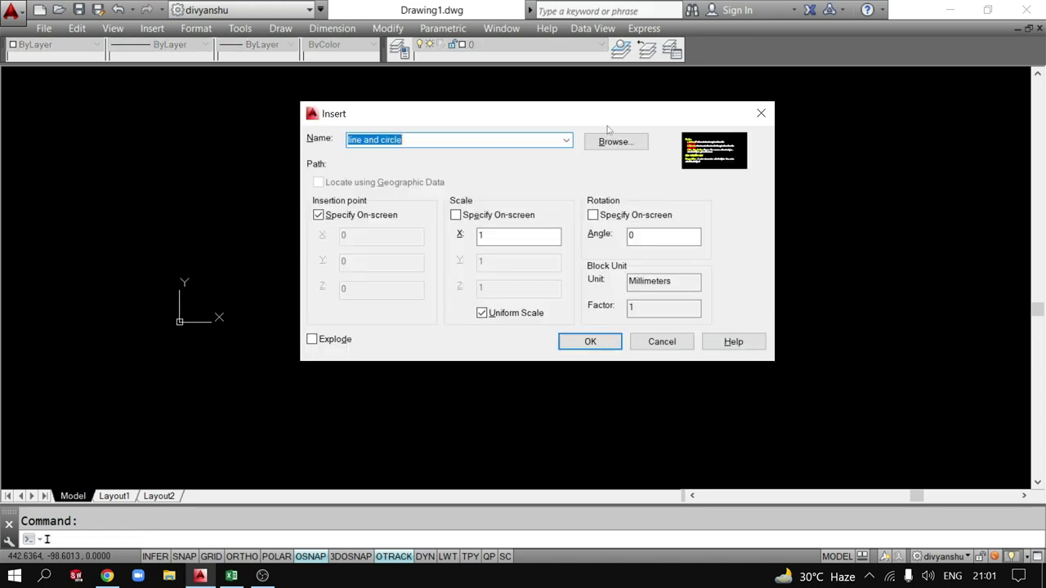
left_click(615, 142)
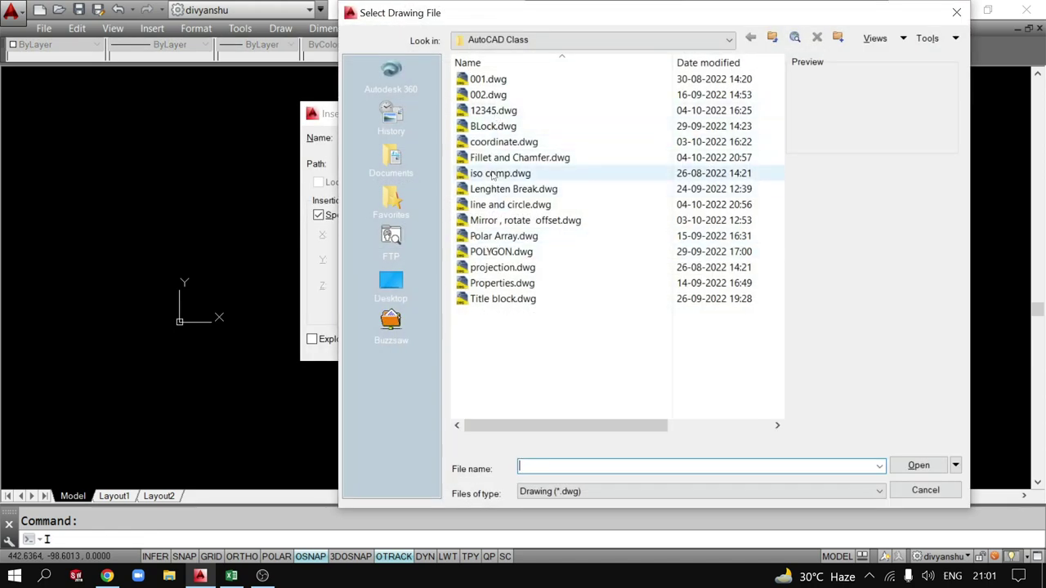
left_click(504, 159)
left_click(920, 490)
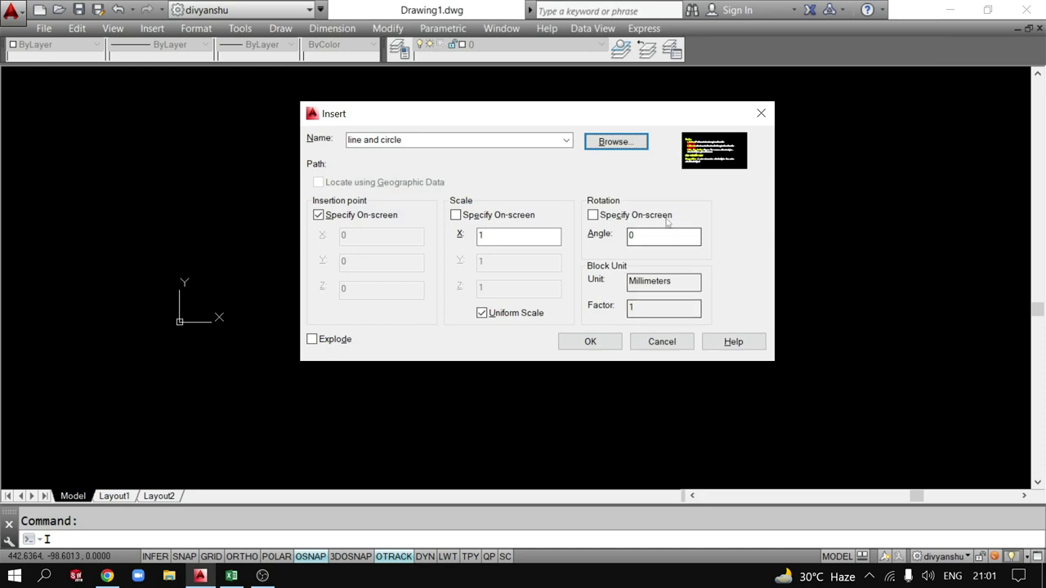
left_click(615, 142)
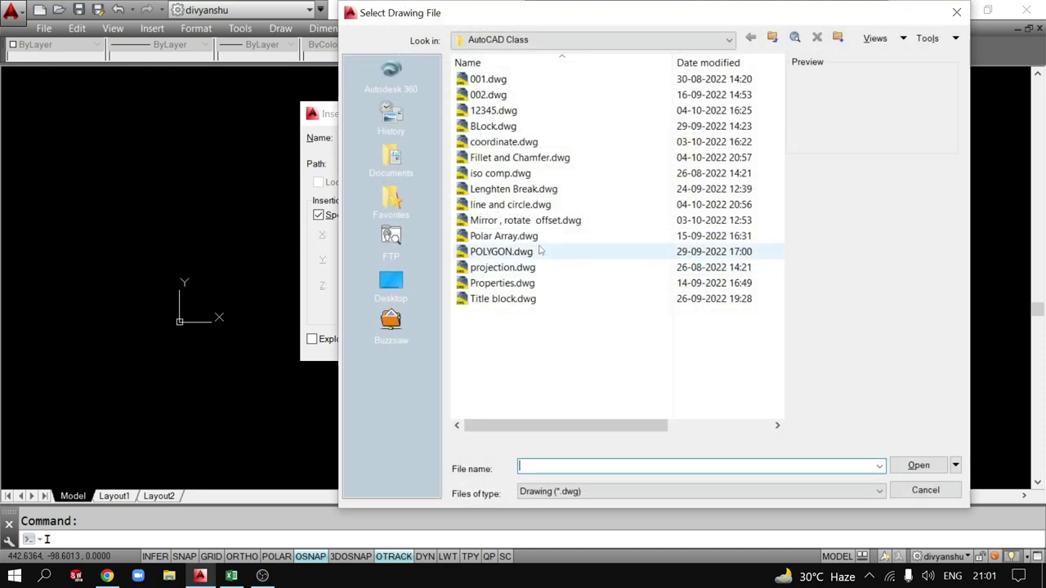
left_click(515, 158)
left_click(918, 466)
left_click(588, 342)
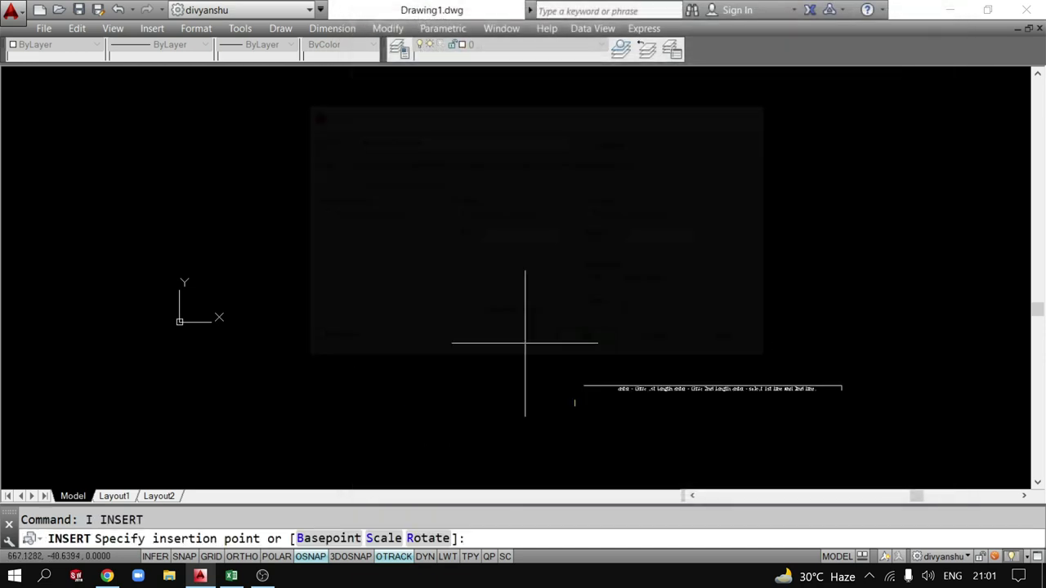
left_click(174, 108)
scroll(264, 164, "up", 5)
scroll(264, 164, "down", 1)
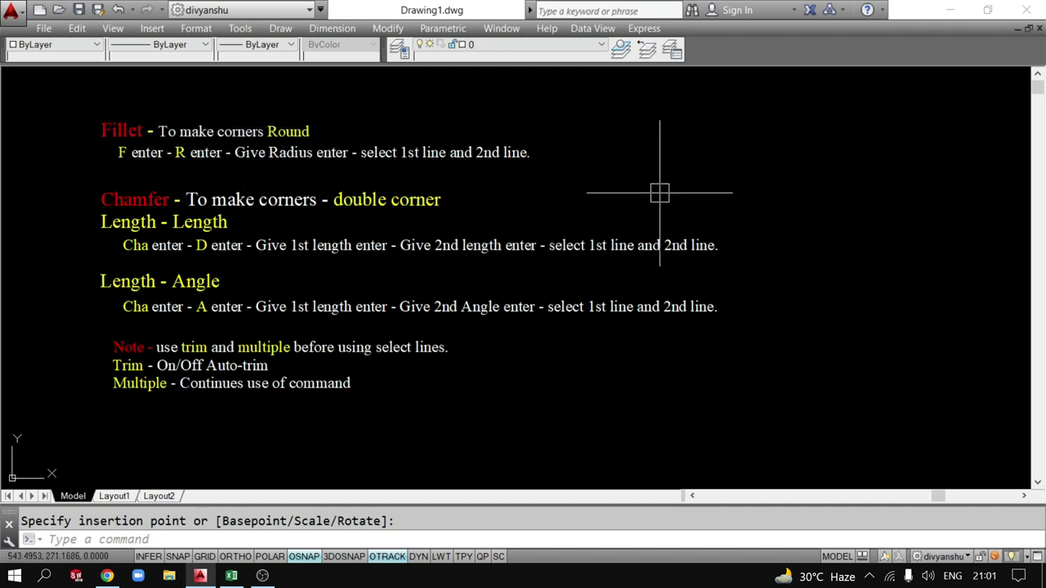
mouse_move(819, 215)
middle_mouse_down()
mouse_move(474, 163)
mouse_move(362, 213)
middle_mouse_up()
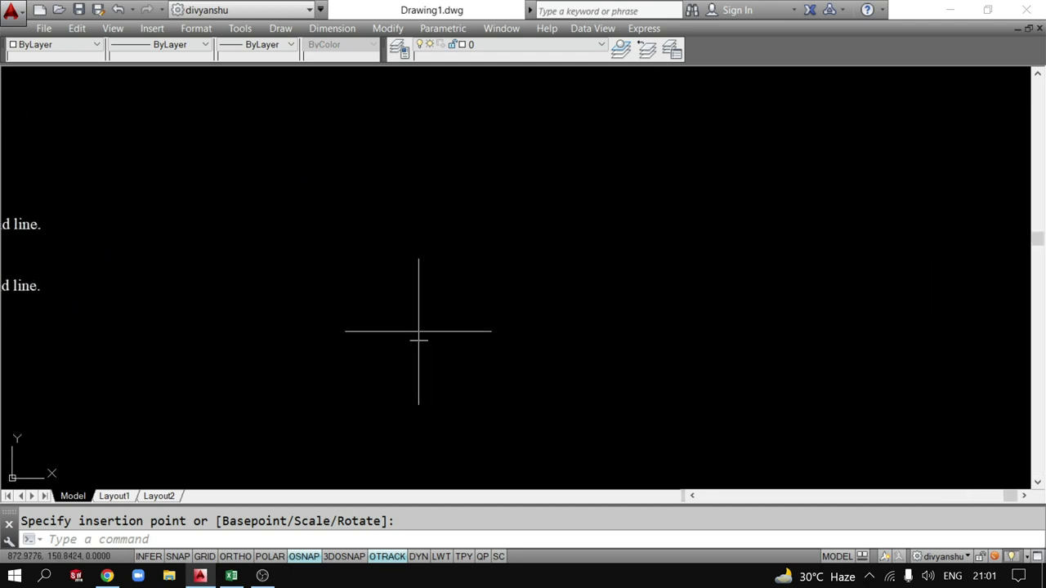
Draw a trial vertical and horizontal line with Ortho turned on.
key("Escape")
type("l")
key("Return")
left_click(360, 162)
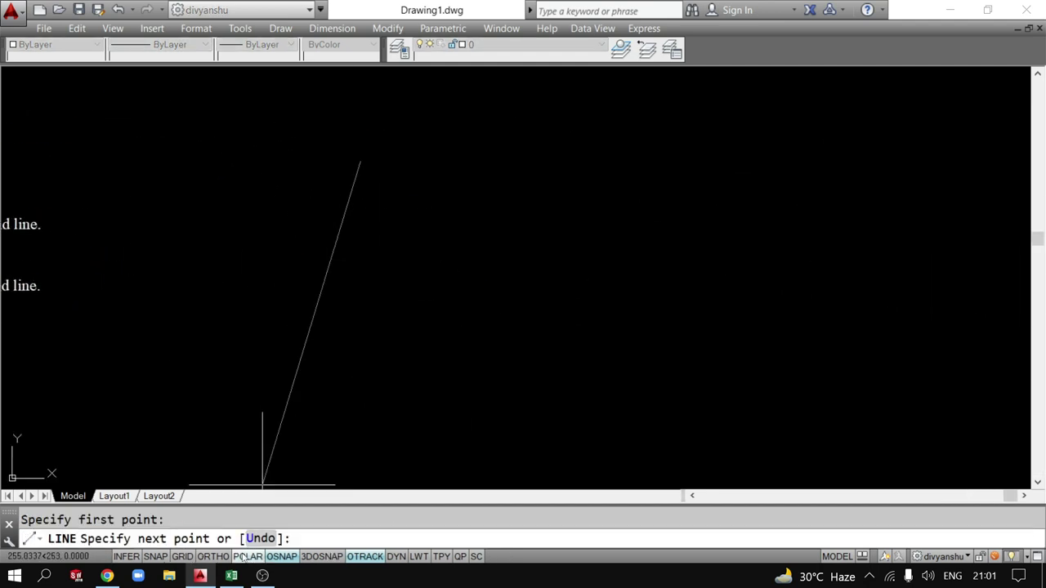
key("F8")
left_click(405, 344)
left_click(622, 349)
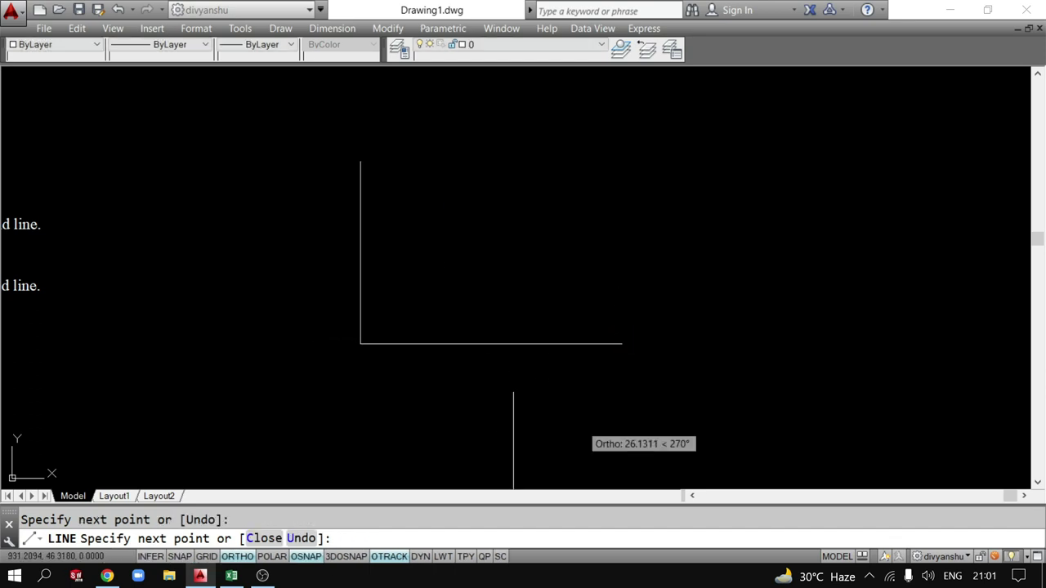
key("Escape")
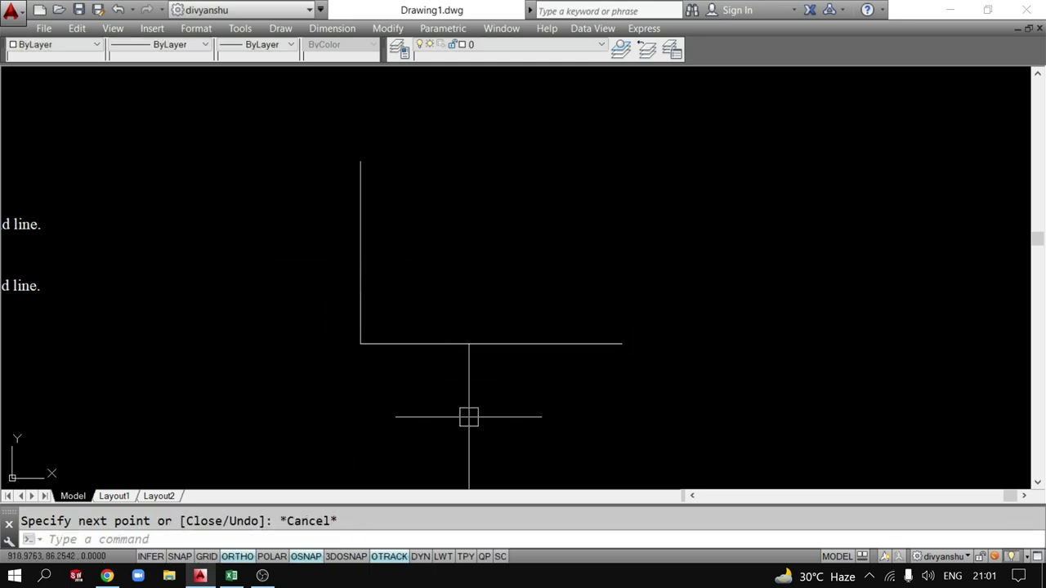
Erase the trial lines and draw a new 100-unit vertical line.
left_click(506, 418)
left_click(278, 289)
key("Delete")
type("l")
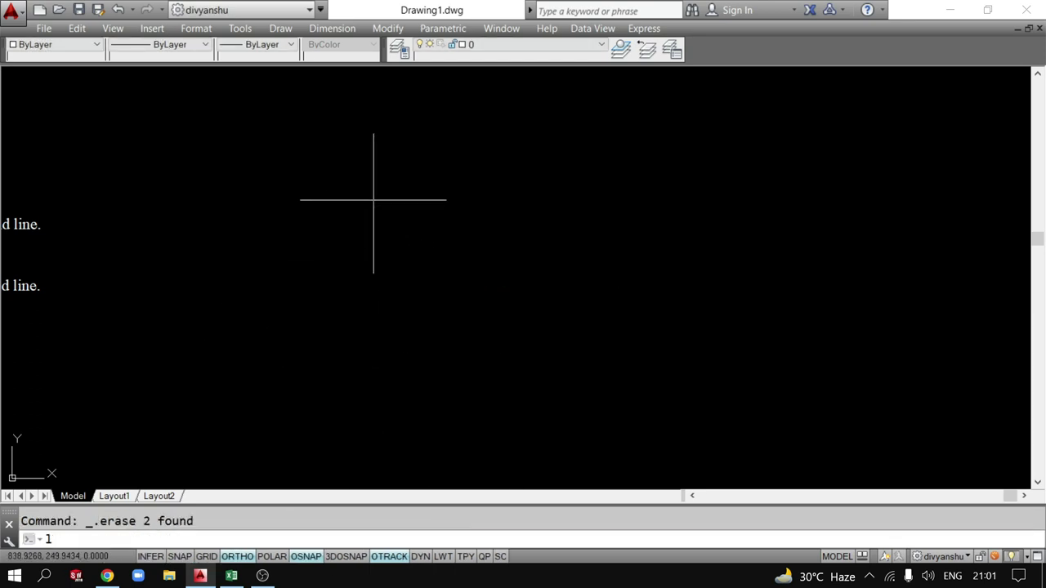
key("Return")
left_click(360, 173)
type("00")
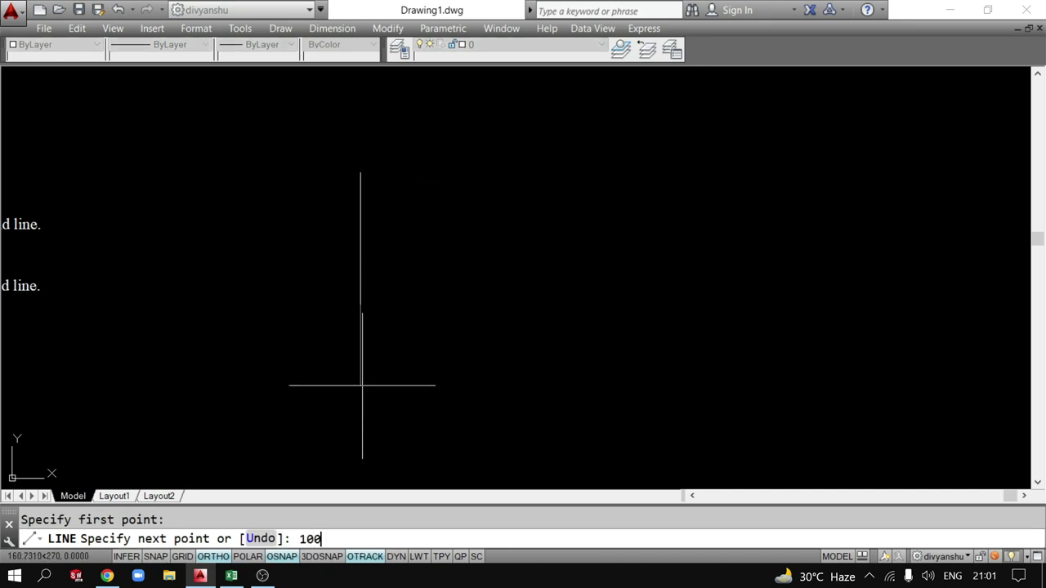
key("Return")
key("Return")
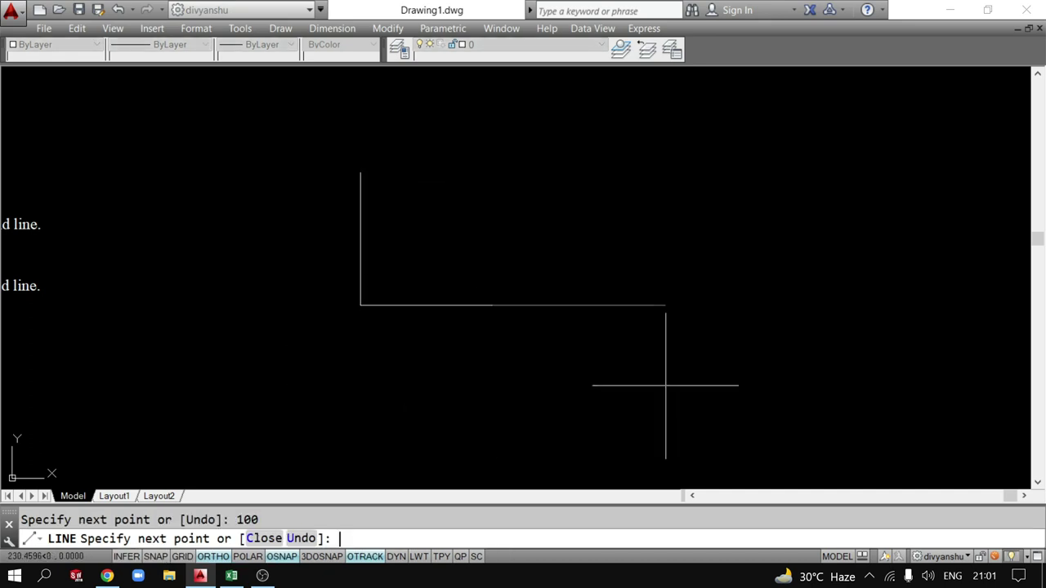
key("Escape")
scroll(350, 278, "up", 2)
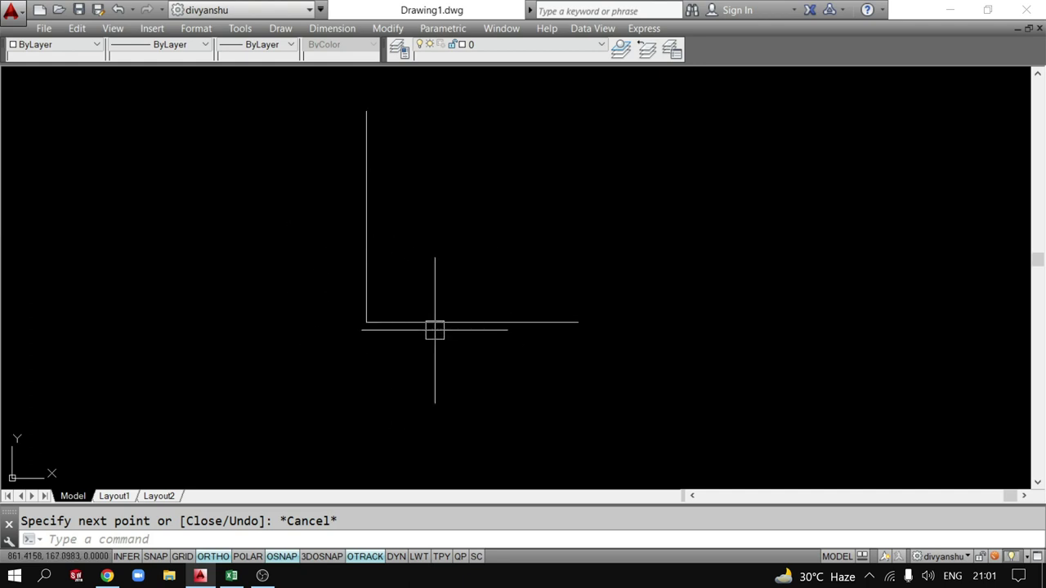
scroll(434, 330, "down", 2)
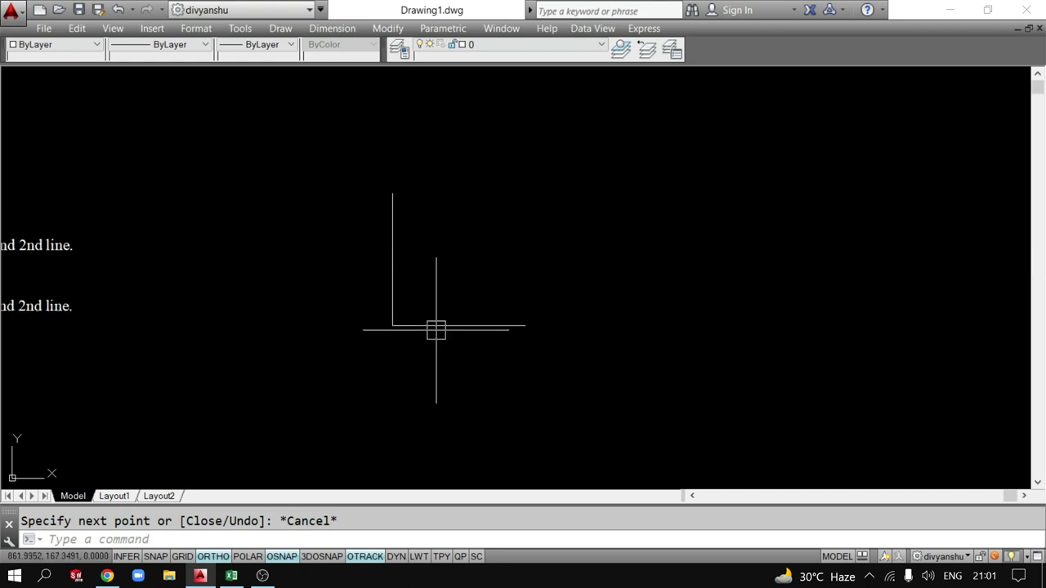
Start the Fillet command and set its radius to 20 while checking the notes.
middle_click_drag(304, 348, 542, 304)
middle_click_drag(245, 327, 362, 344)
middle_click_drag(253, 360, 439, 378)
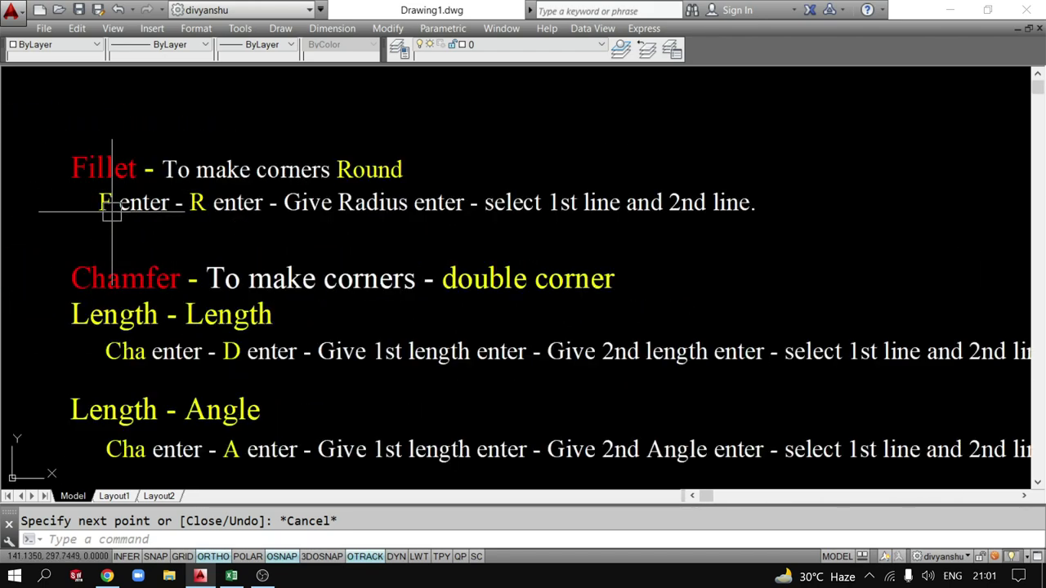
scroll(114, 208, "down", 2)
middle_click_drag(812, 368, 616, 331)
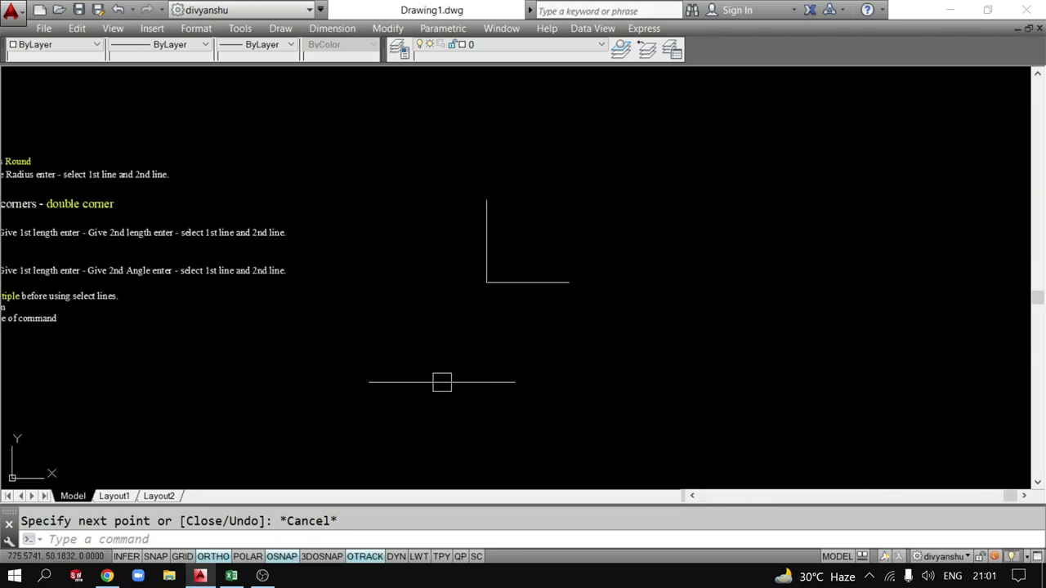
type("f")
key("Return")
mouse_move(219, 327)
middle_mouse_down()
mouse_move(373, 327)
mouse_move(507, 311)
middle_mouse_up()
scroll(256, 253, "up", 4)
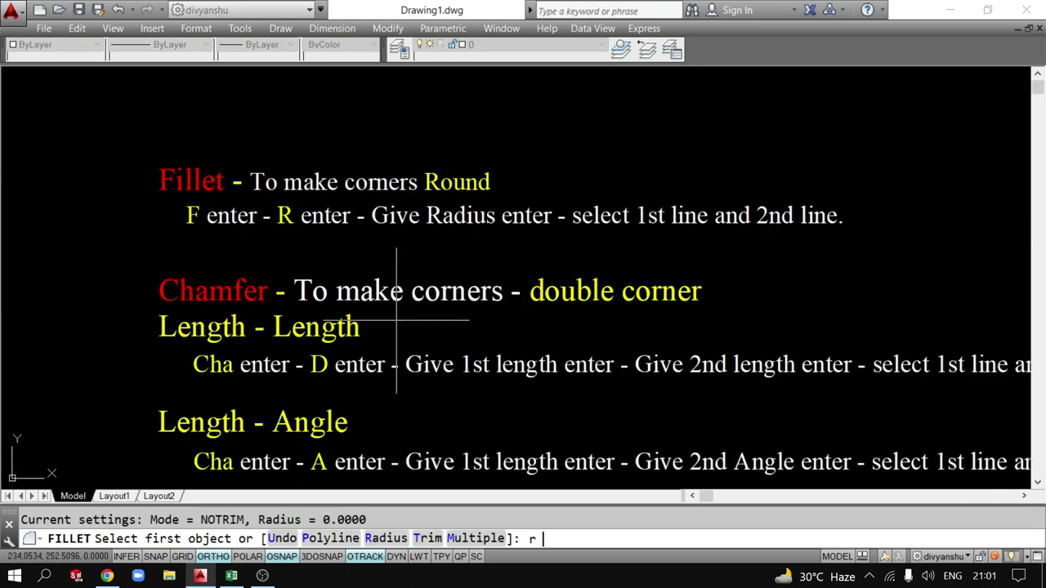
key("Return")
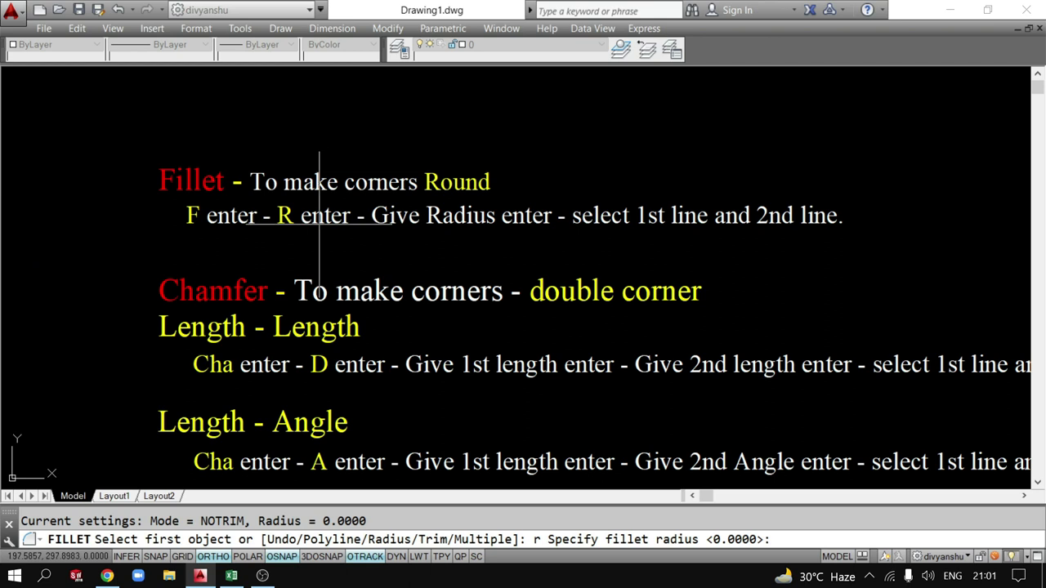
key("Escape")
key("Return")
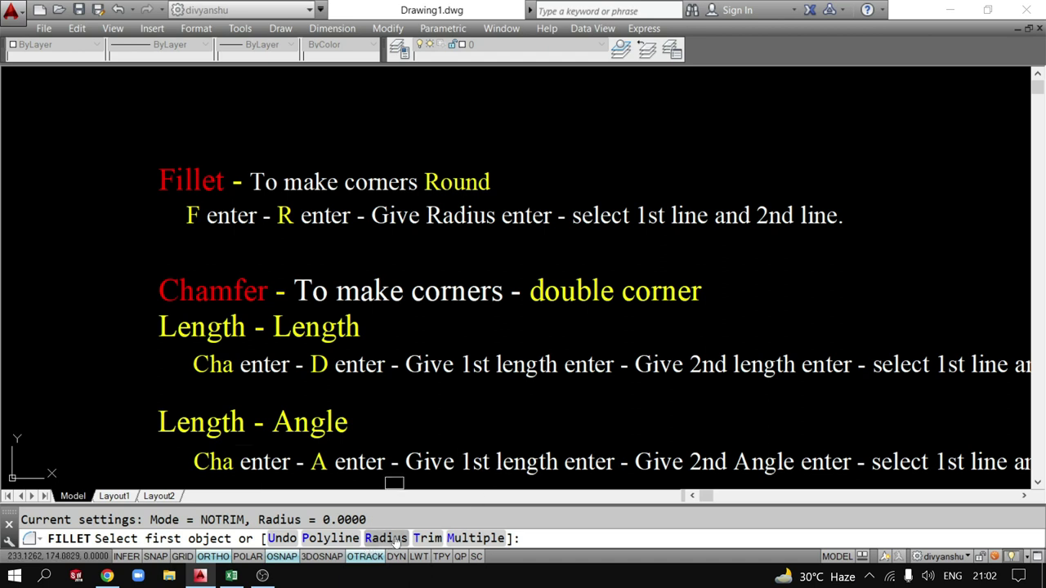
type("r")
key("Return")
type("20")
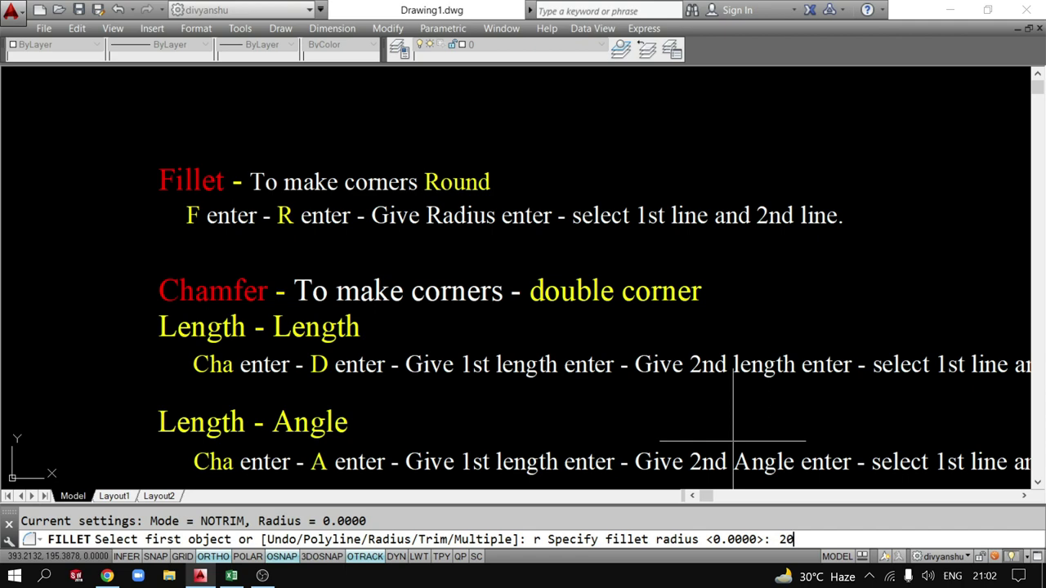
key("Return")
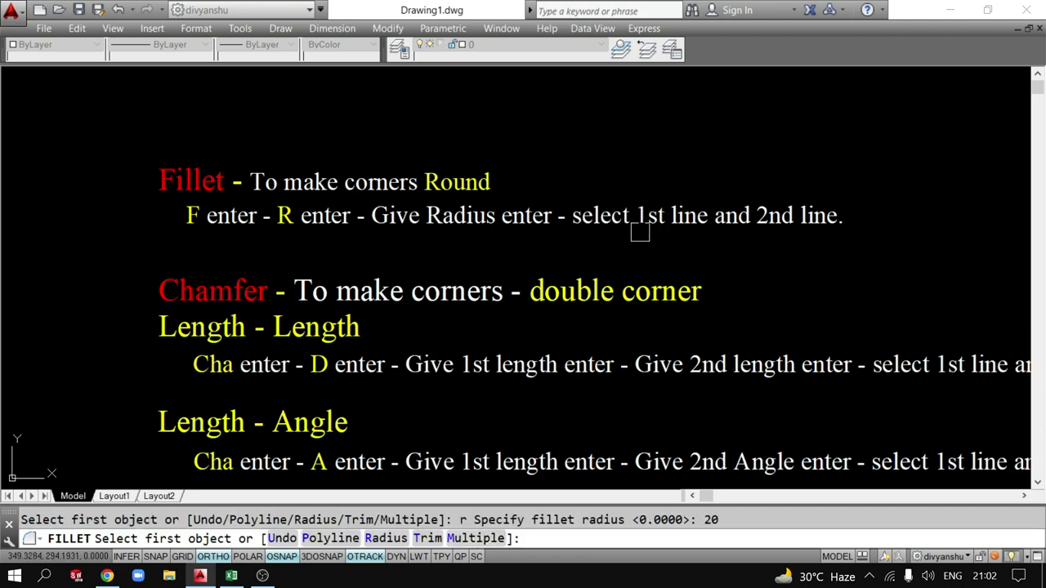
Fillet the corner between the vertical and horizontal lines.
mouse_move(792, 243)
middle_mouse_down()
mouse_move(738, 297)
mouse_move(458, 319)
middle_mouse_up()
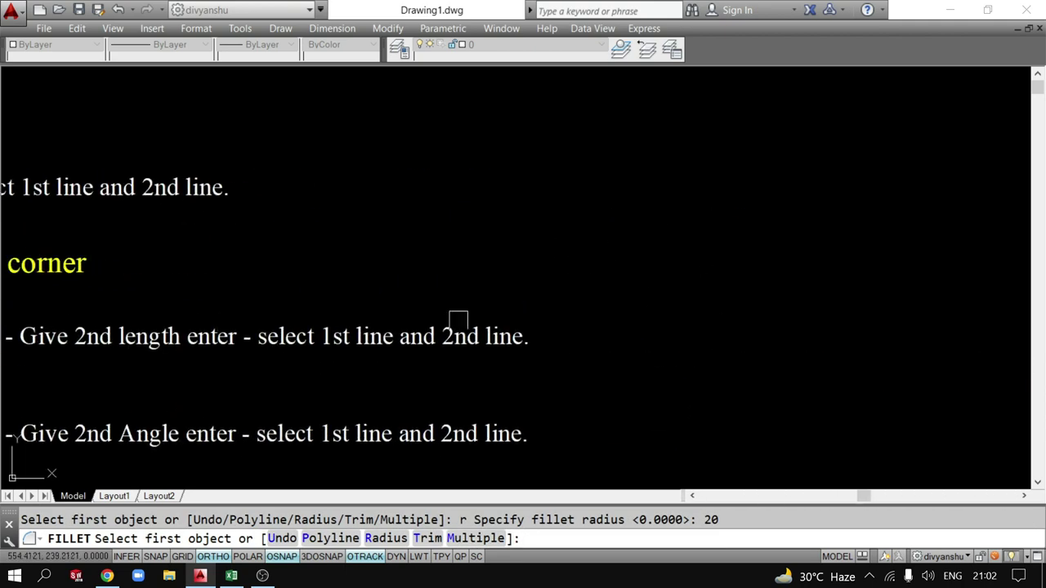
scroll(675, 364, "down", 5)
scroll(734, 366, "up", 5)
middle_click_drag(734, 366, 468, 357)
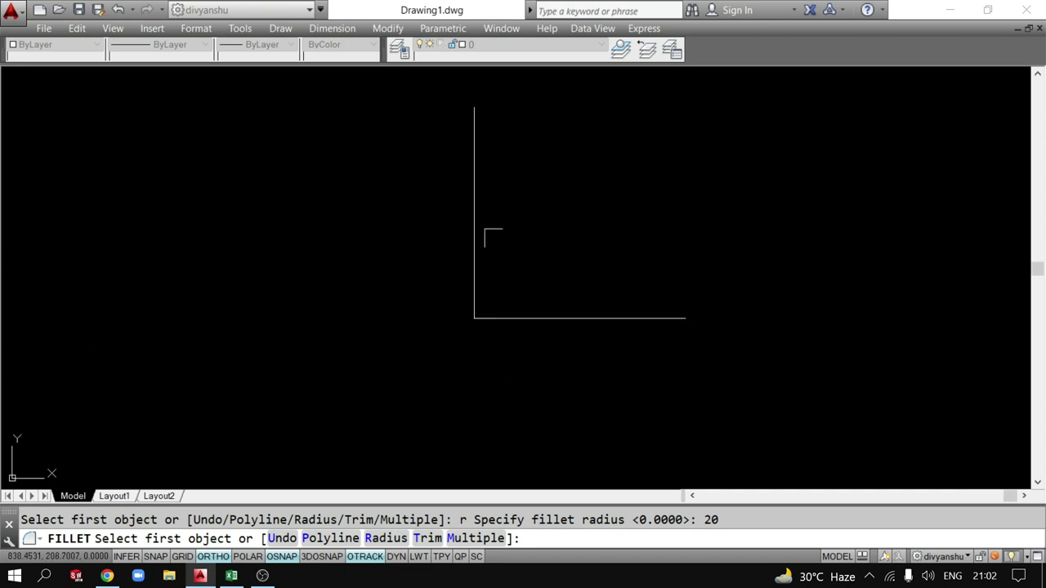
left_click(477, 236)
left_click(543, 315)
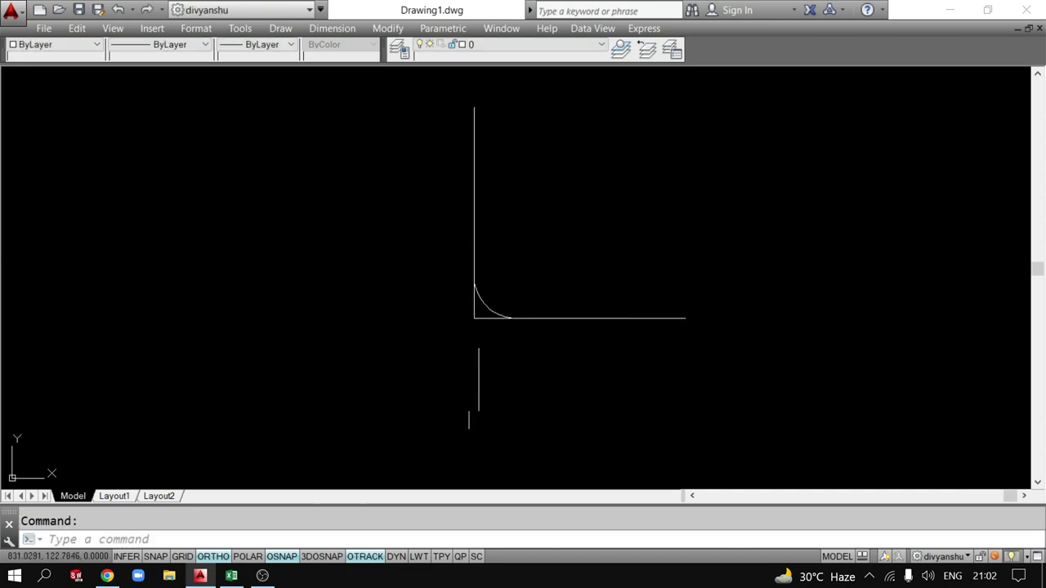
Erase the radius-20 fillet arc to restore the sharp corner.
scroll(490, 328, "up", 4)
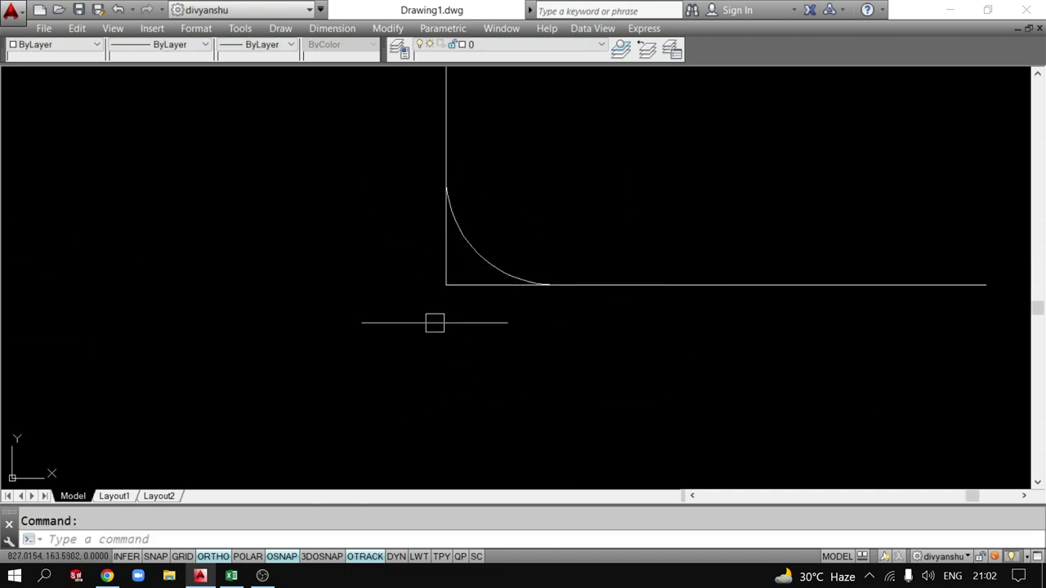
left_click(488, 273)
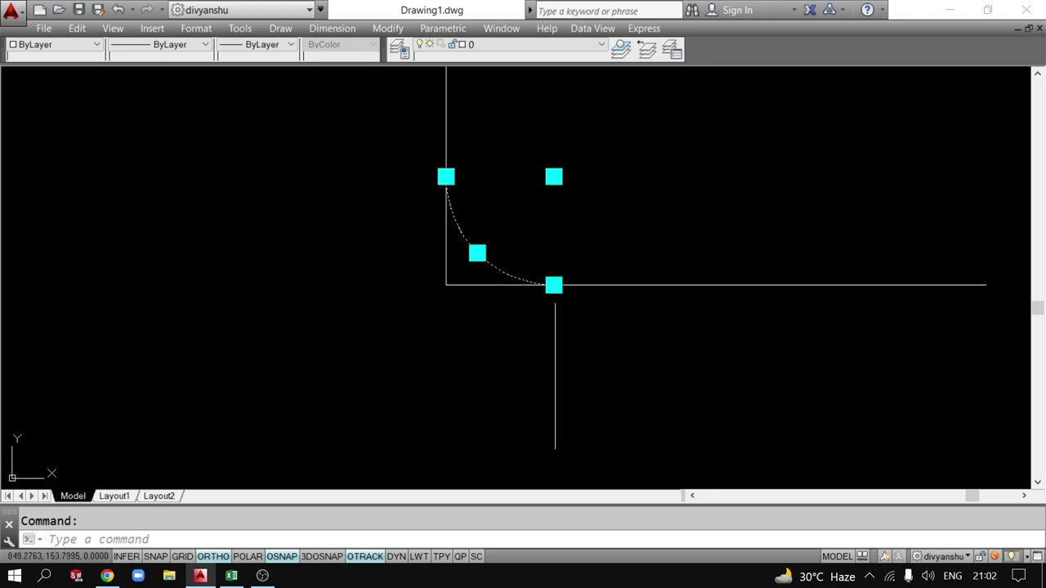
key("Delete")
scroll(498, 335, "down", 2)
scroll(491, 270, "up", 2)
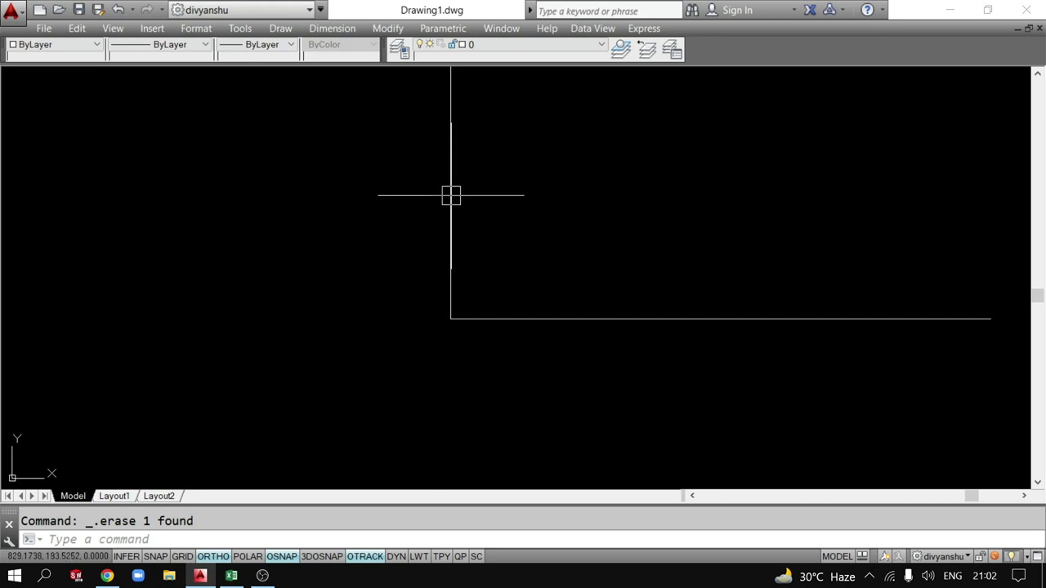
scroll(550, 325, "down", 1)
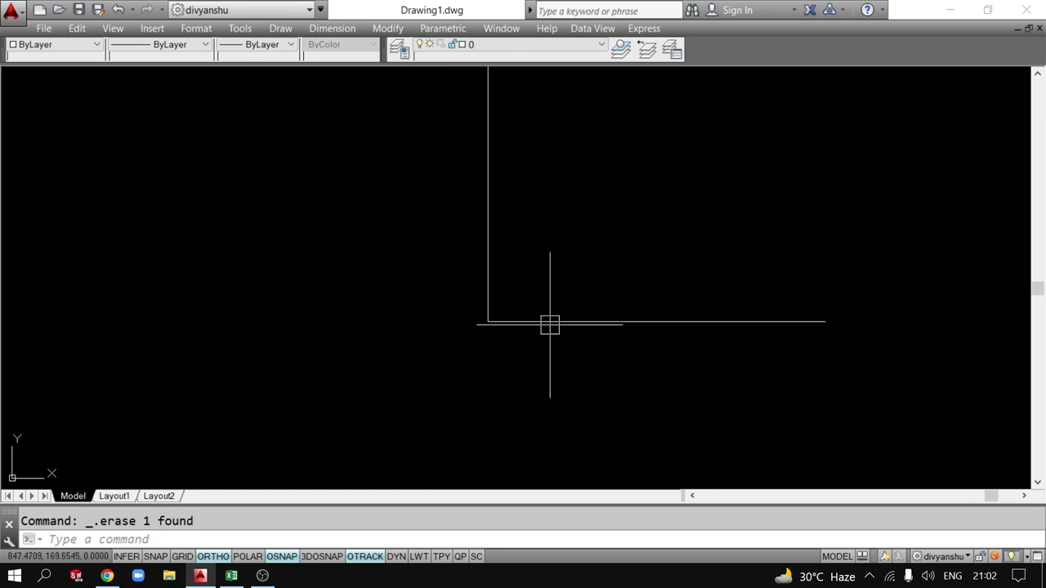
middle_click_drag(550, 325, 494, 355)
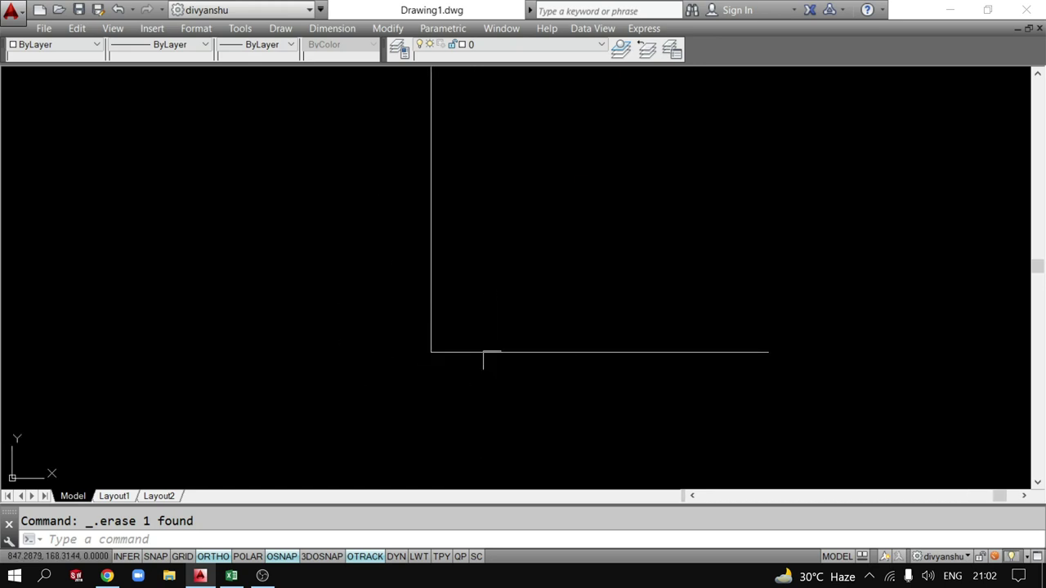
scroll(446, 325, "up", 2)
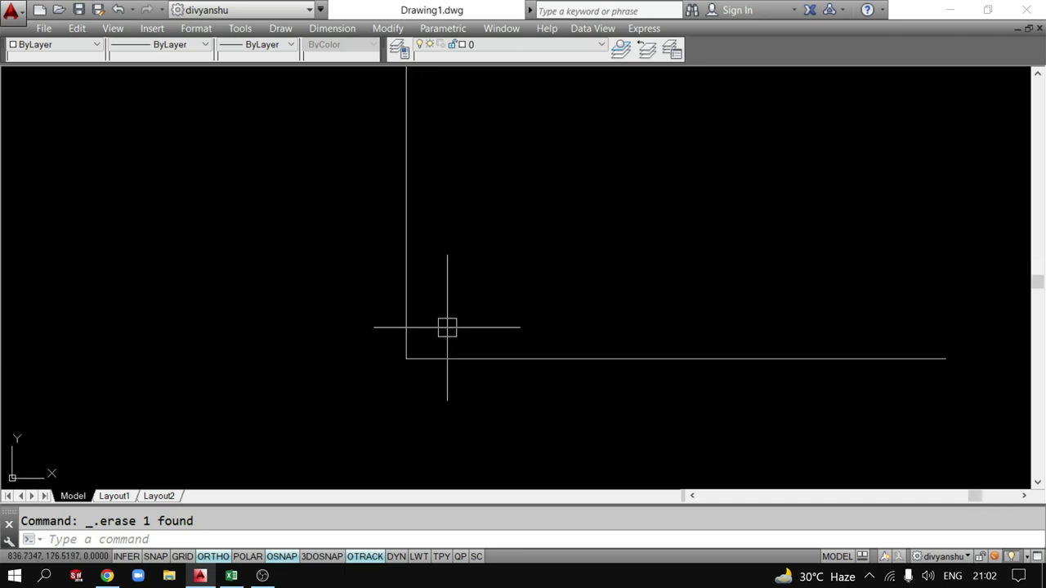
Draw construction lines from the corner: 20 along the bottom edge, then 20 upward.
type("L")
key("Return")
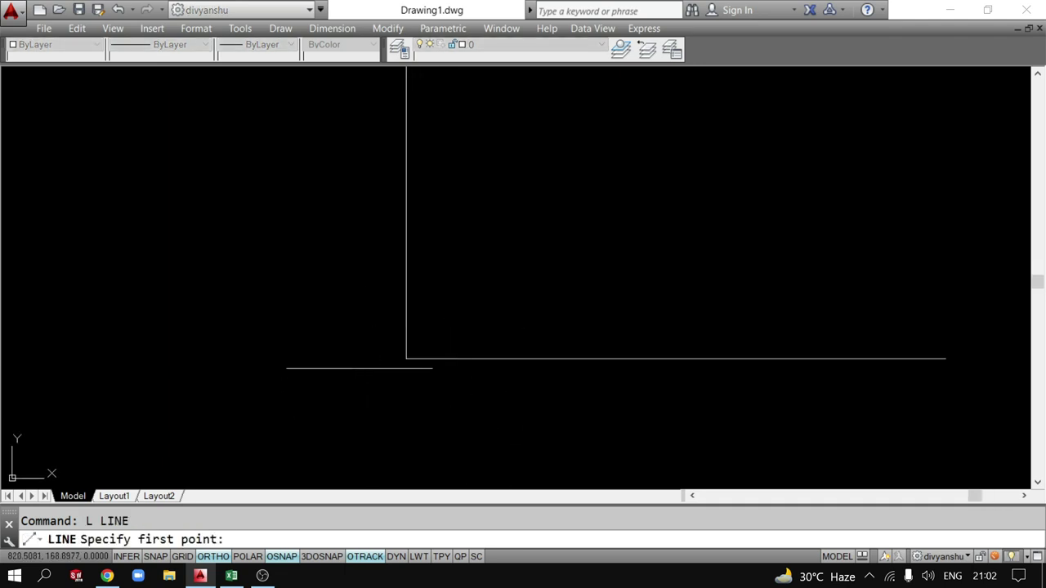
left_click(406, 360)
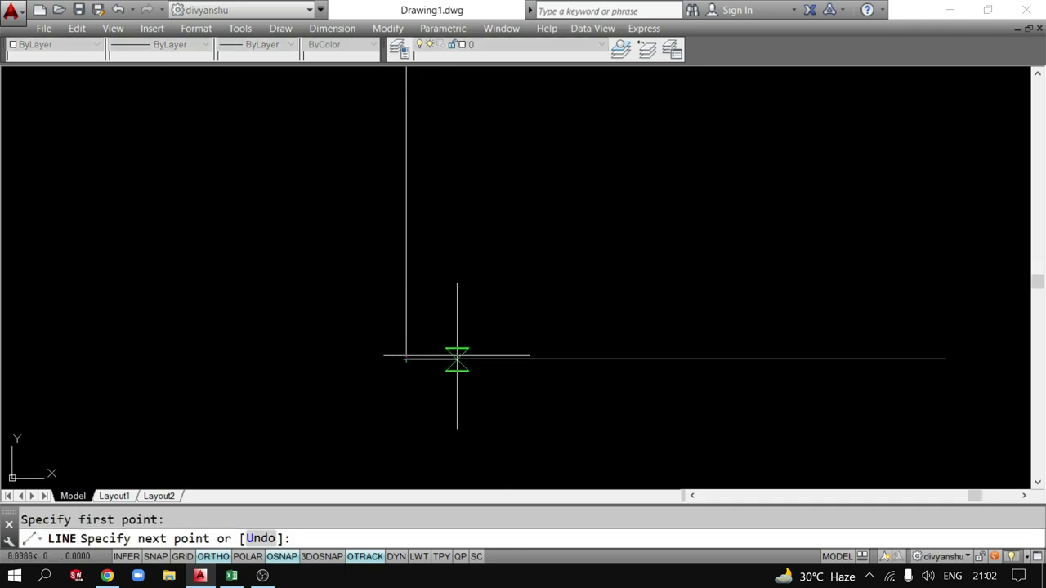
type("20")
key("Return")
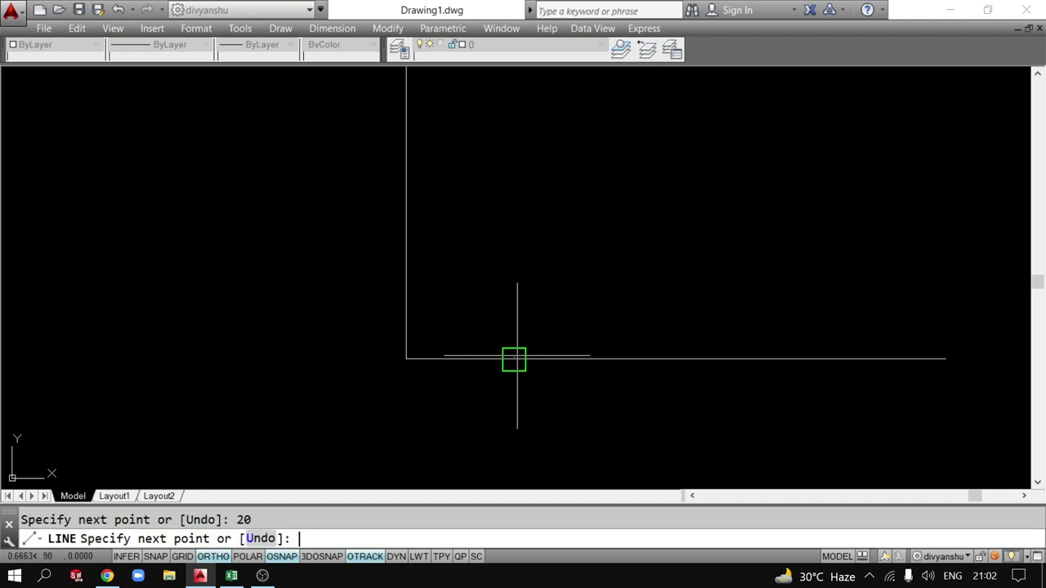
key("Return")
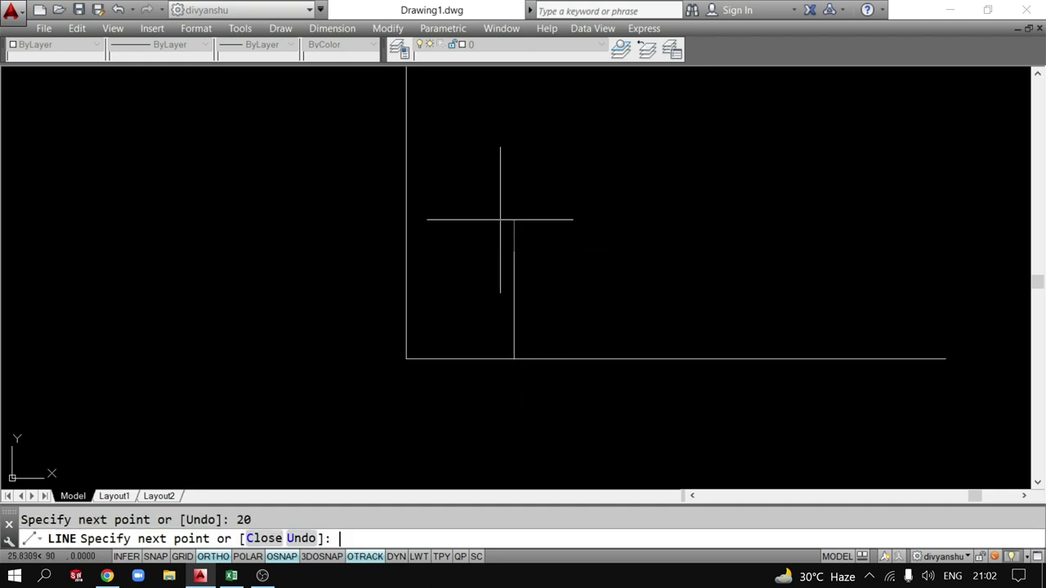
key("Escape")
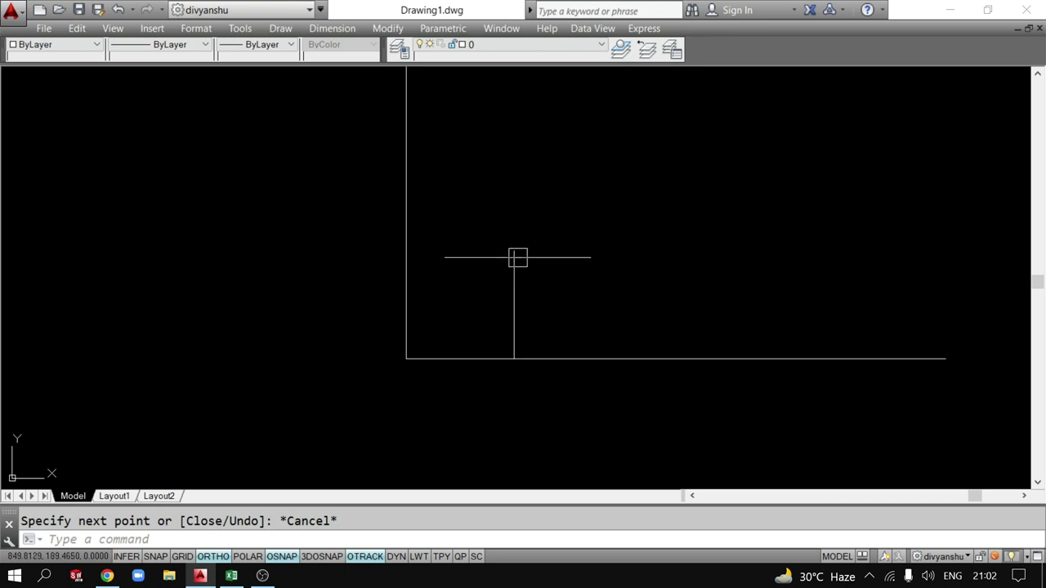
type("c")
key("Return")
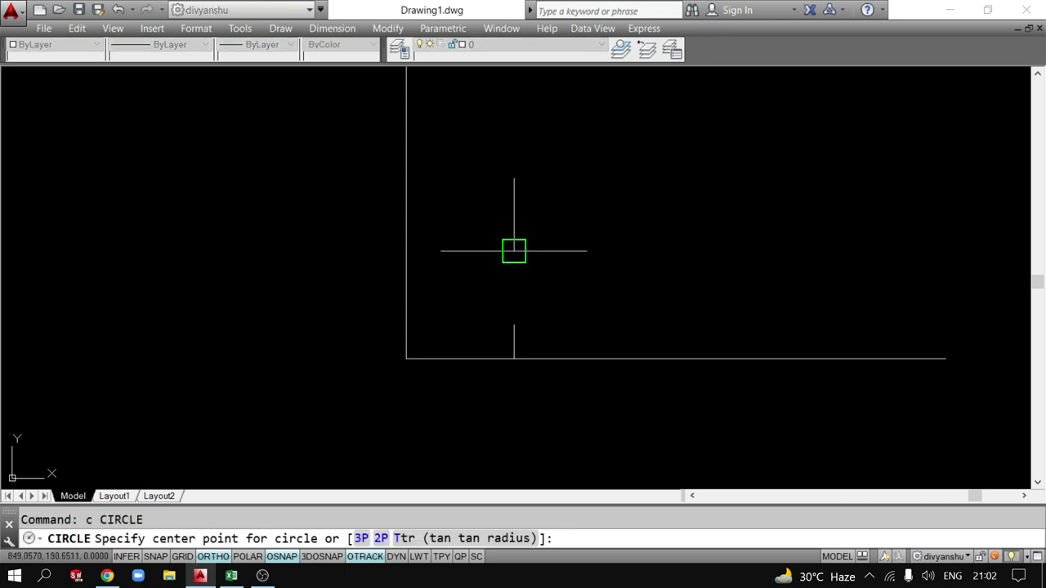
Draw a radius-20 circle centred on the construction line's top and trim it to an arc.
left_click(514, 251)
type("0")
key("Return")
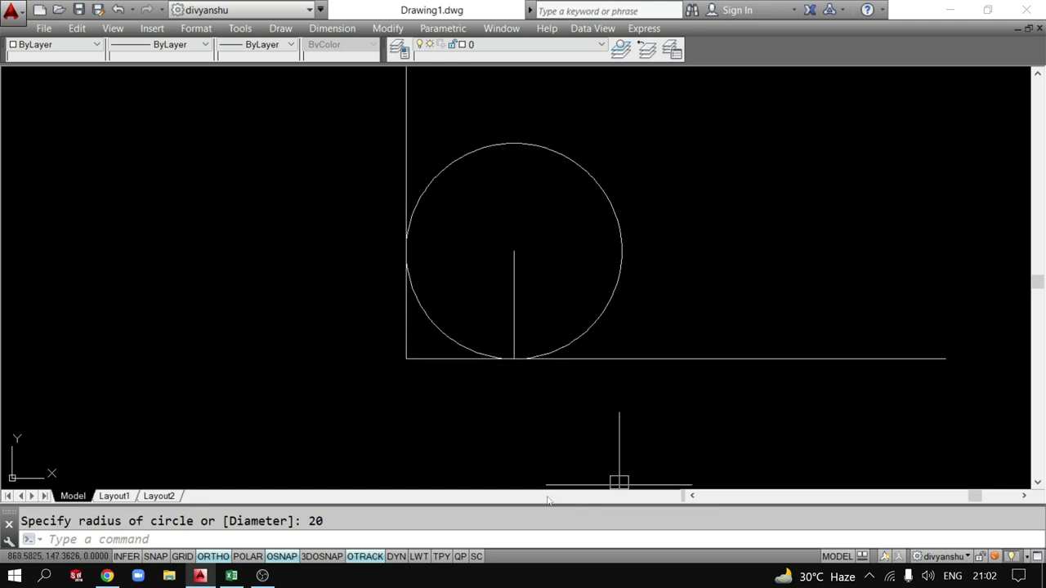
type("tr")
key("Return")
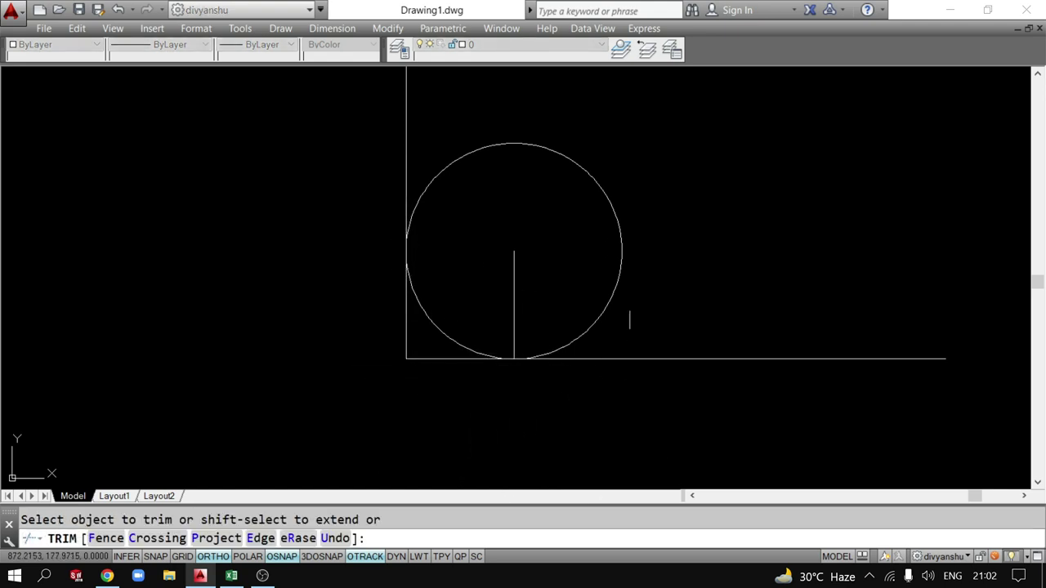
left_click(605, 200)
key("Escape")
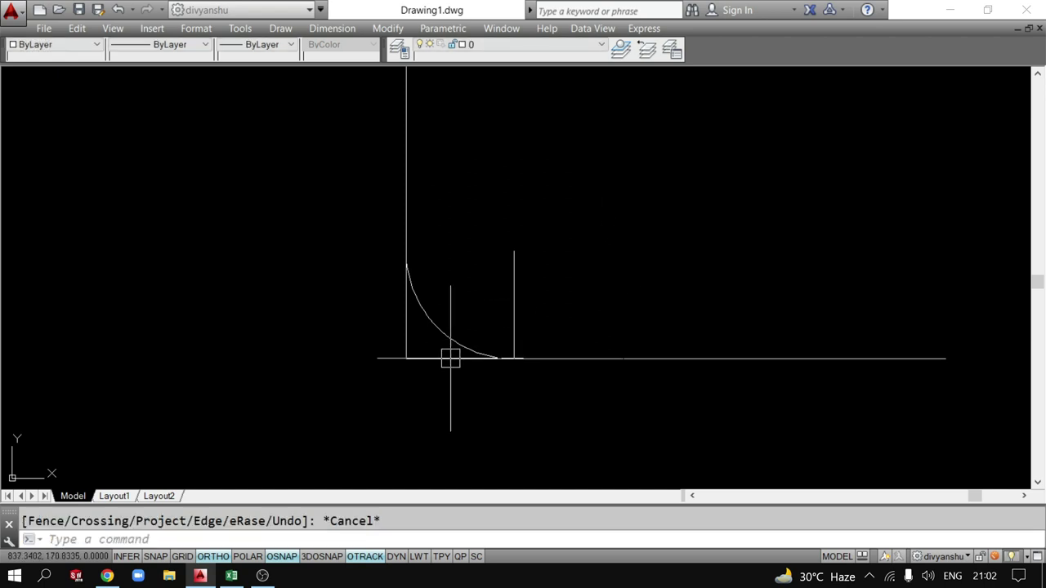
Delete the two short construction lines.
left_click(453, 358)
left_click(514, 331)
key("Delete")
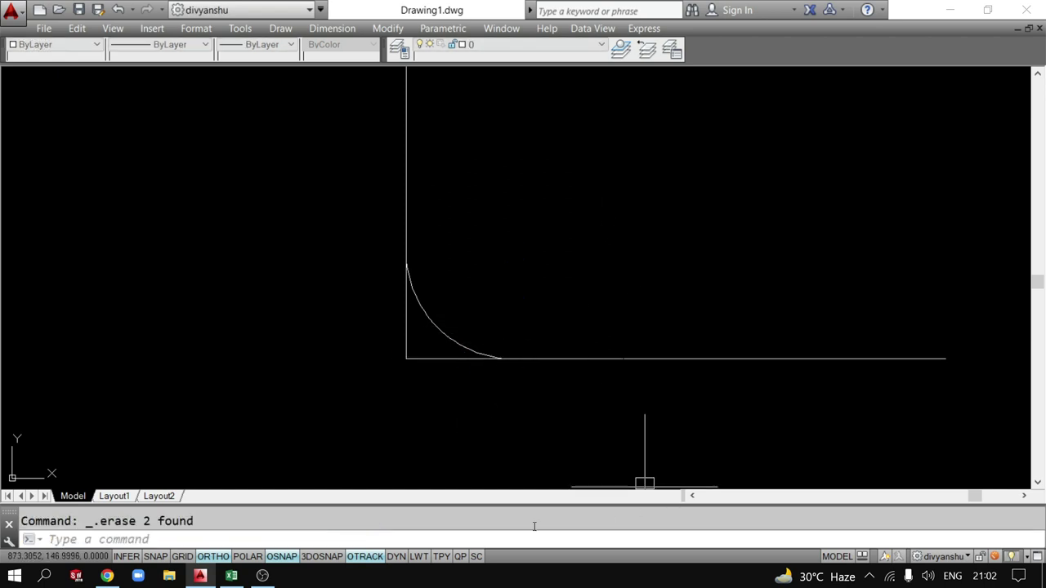
type("tr")
key("Return")
key("Return")
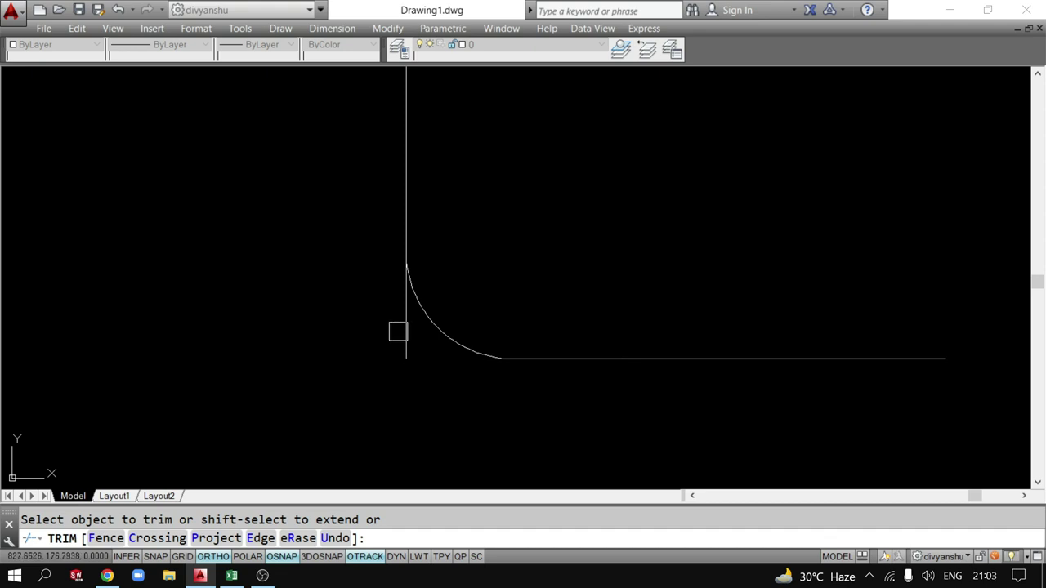
key("Escape")
Undo the trims, then delete the restored circle and construction line.
scroll(439, 291, "down", 4)
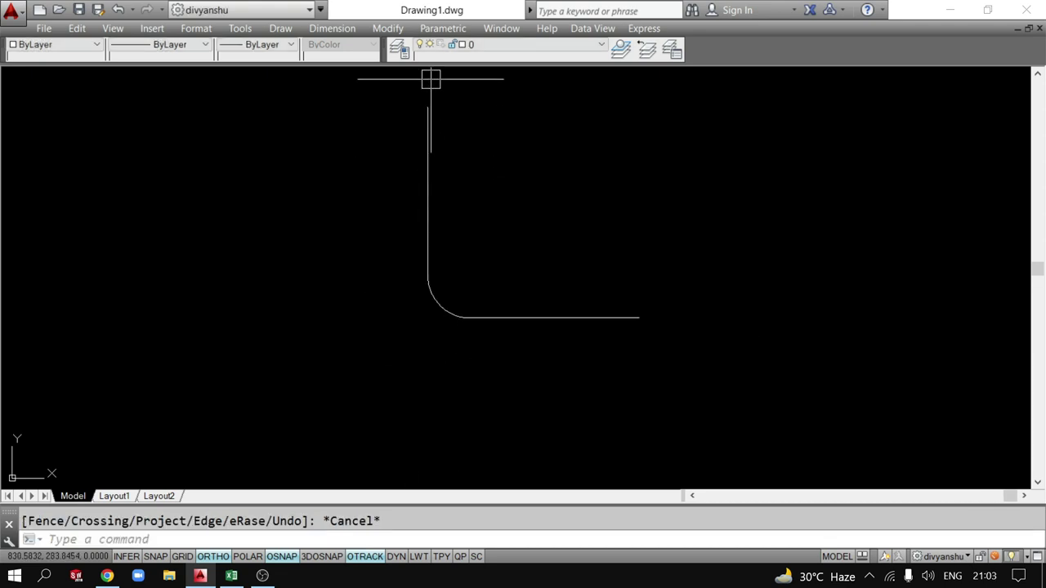
scroll(418, 324, "up", 5)
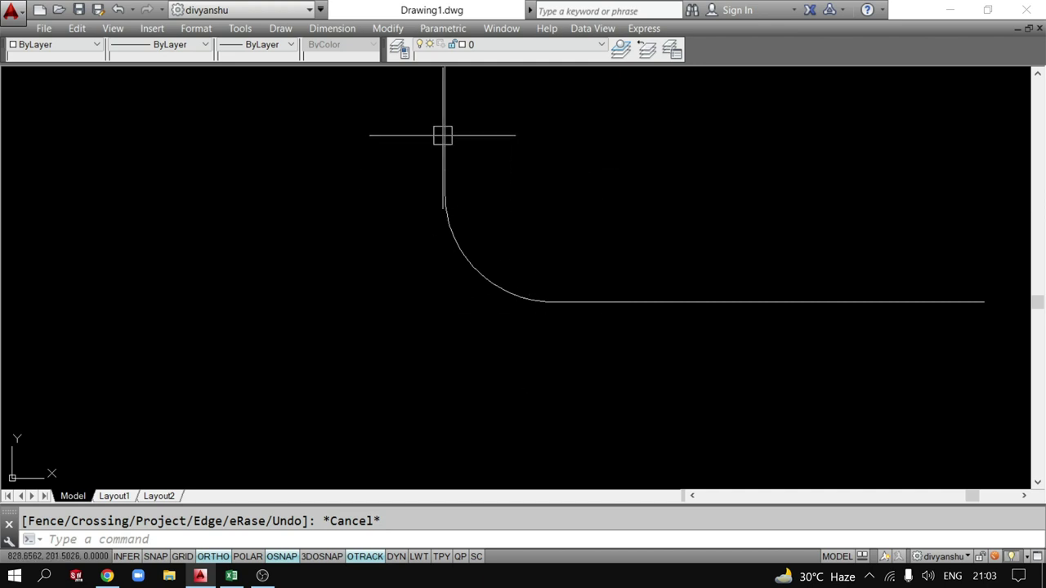
scroll(616, 309, "down", 2)
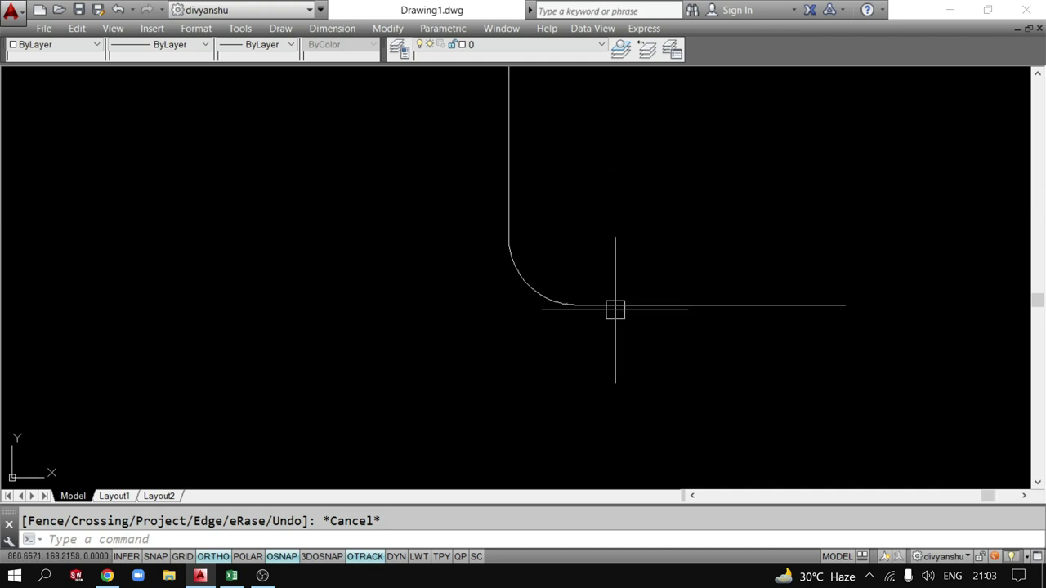
key("ctrl+z")
key("ctrl+z")
key("ctrl+z")
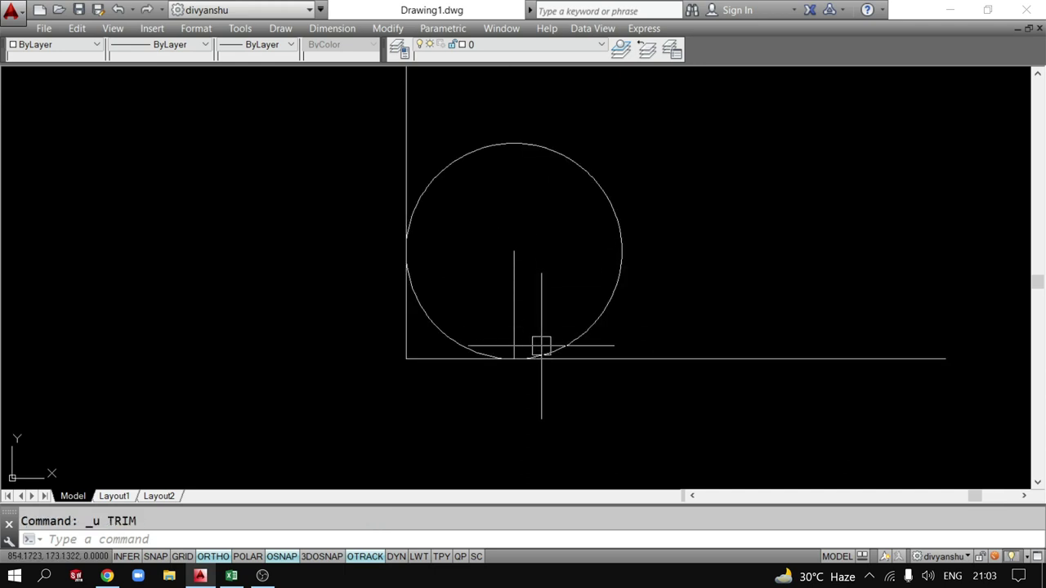
left_click(627, 337)
left_click(449, 278)
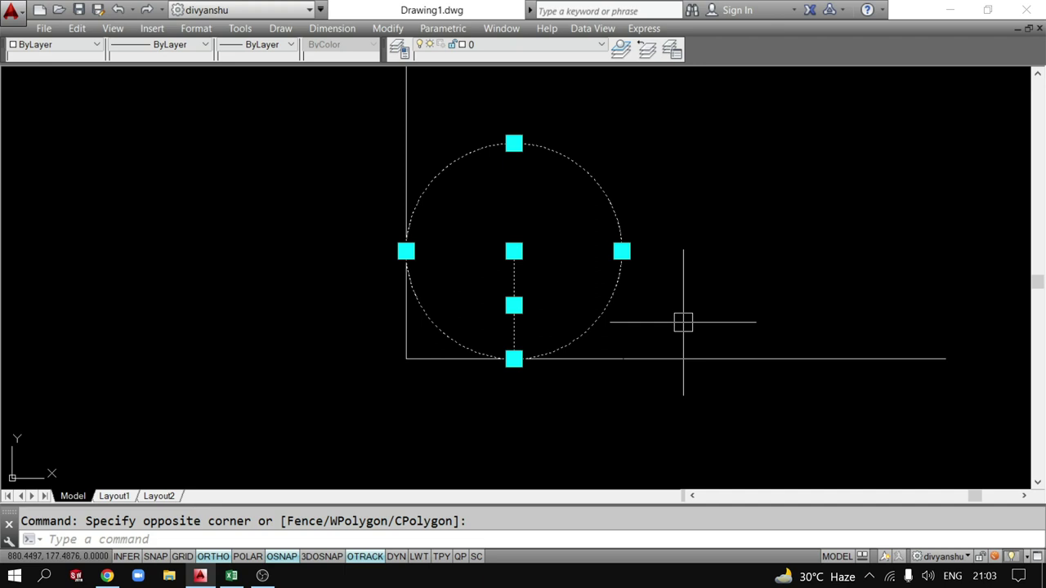
key("Delete")
Draw a radius-20 circle tangent to the vertical and bottom edges using Ttr.
type("c")
key("Return")
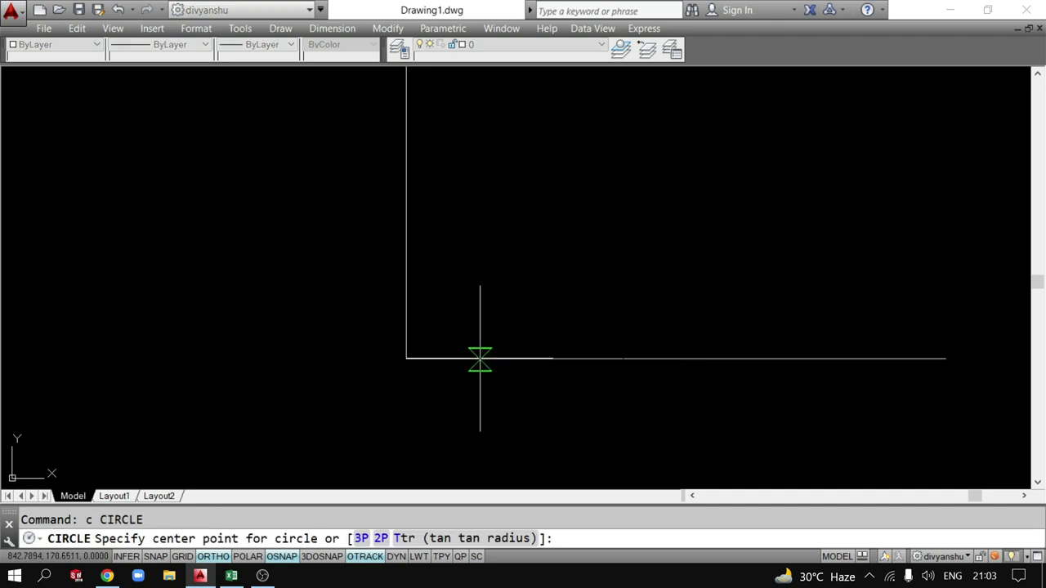
type("t")
key("Return")
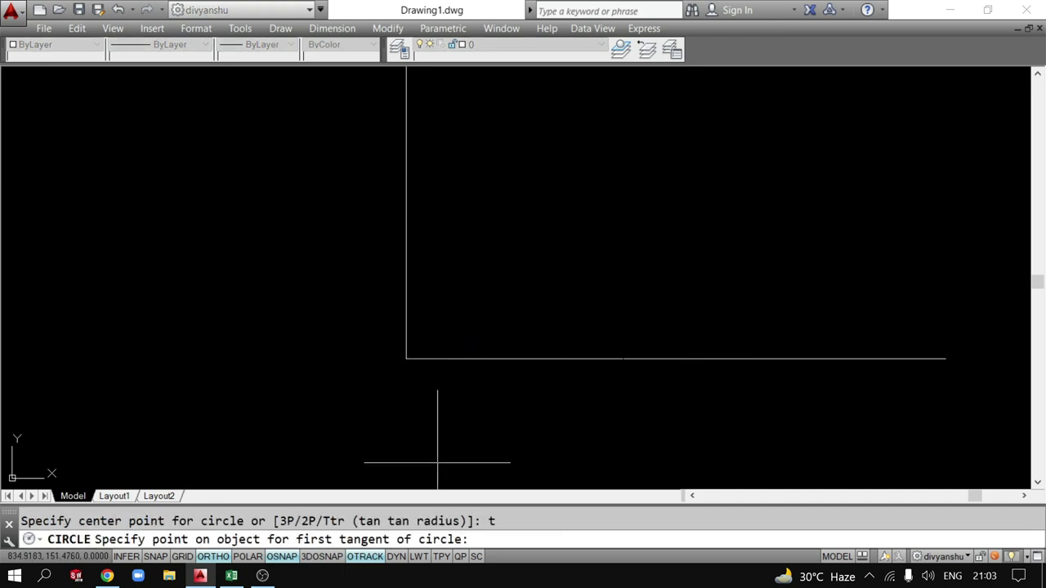
left_click(407, 219)
left_click(541, 358)
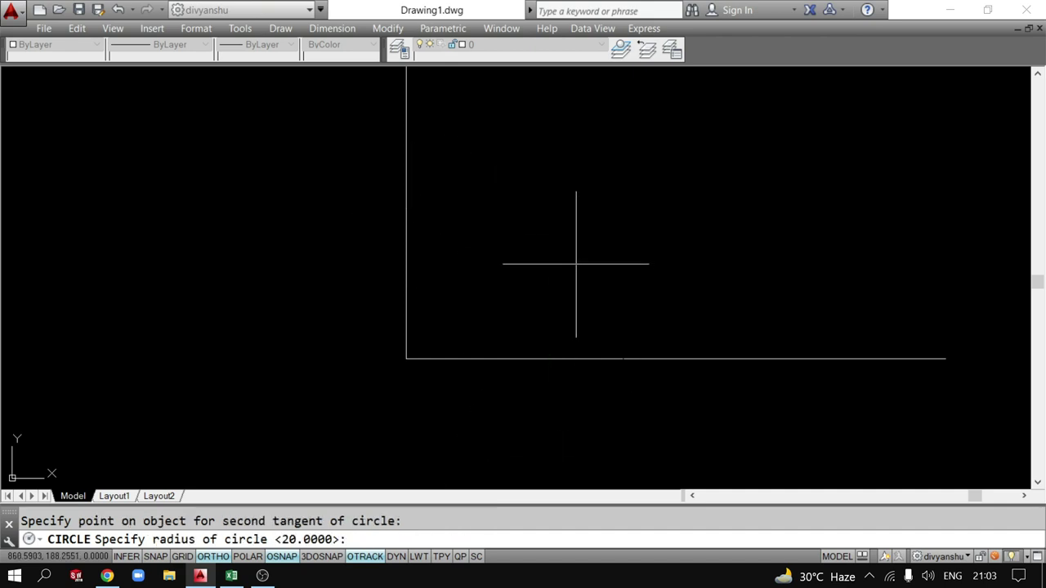
type("20")
key("Return")
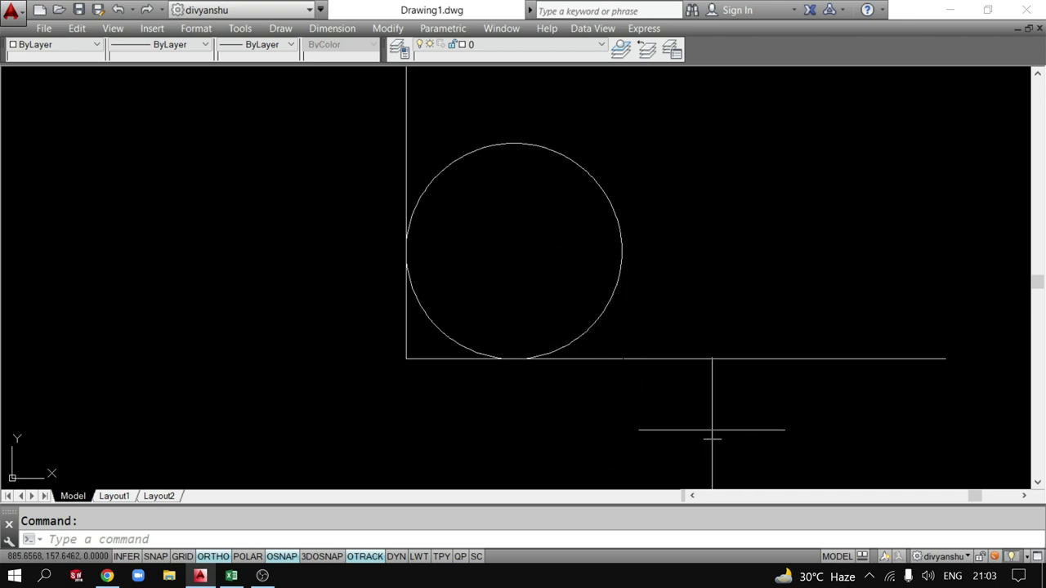
Trim the circle and edges to a corner arc, delete leftovers, then undo the edits.
type("tr")
key("Return")
left_click(628, 184)
left_click(584, 231)
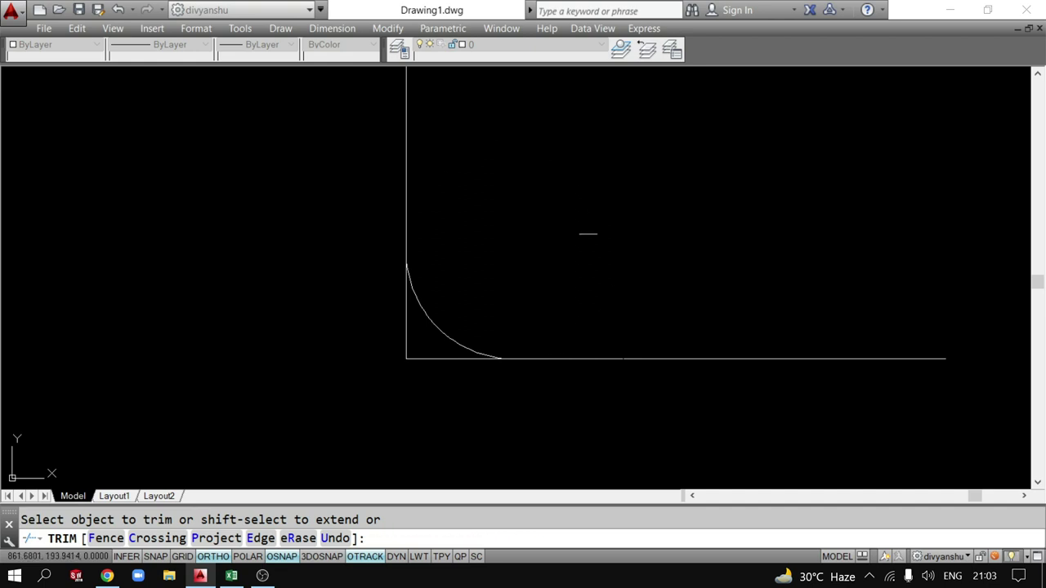
left_click(432, 390)
left_click(389, 341)
key("Escape")
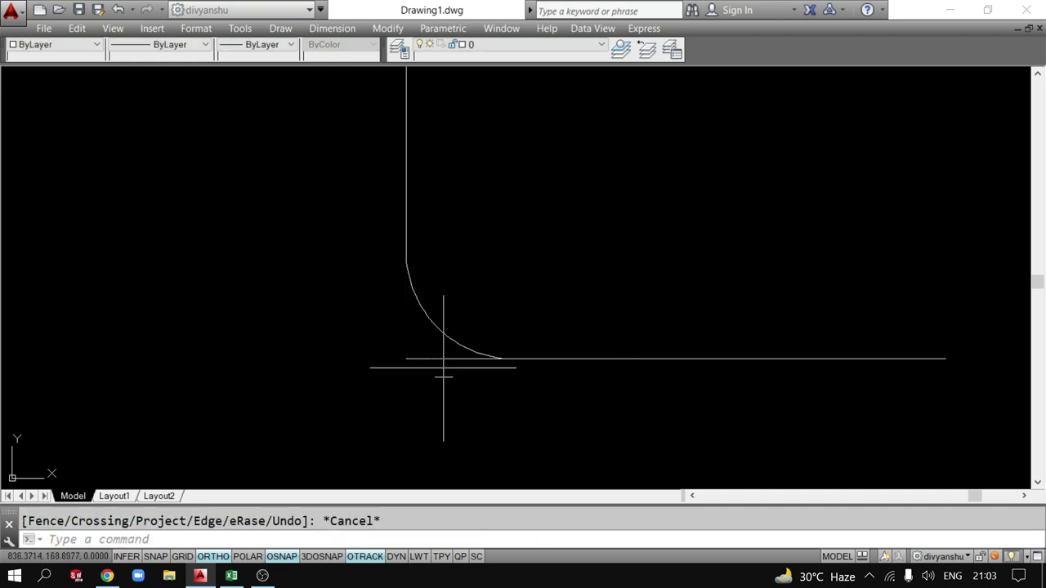
left_click(428, 358)
key("Delete")
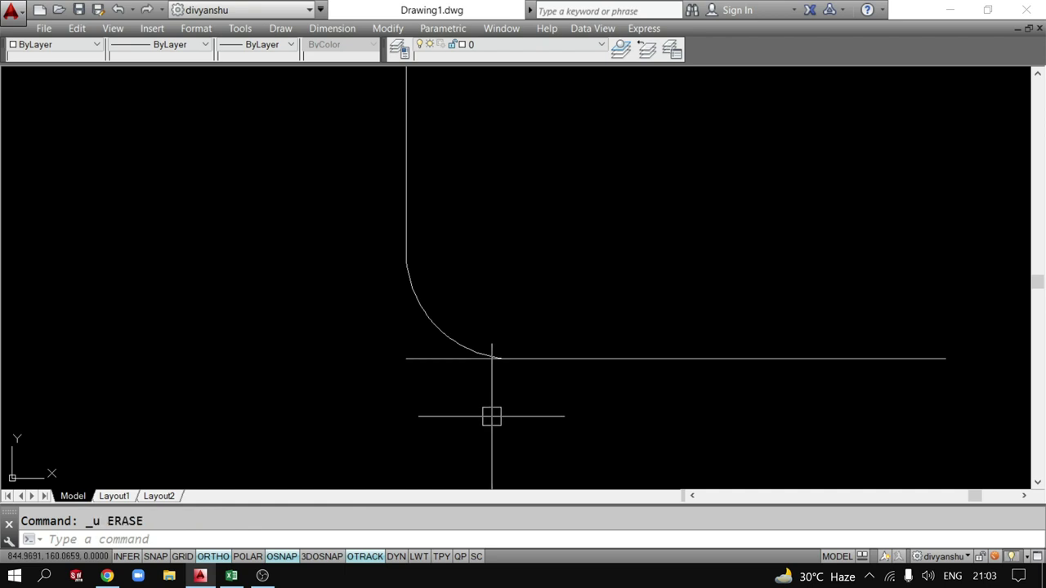
key("ctrl+z")
key("ctrl+z")
key("ctrl+z")
key("ctrl+z")
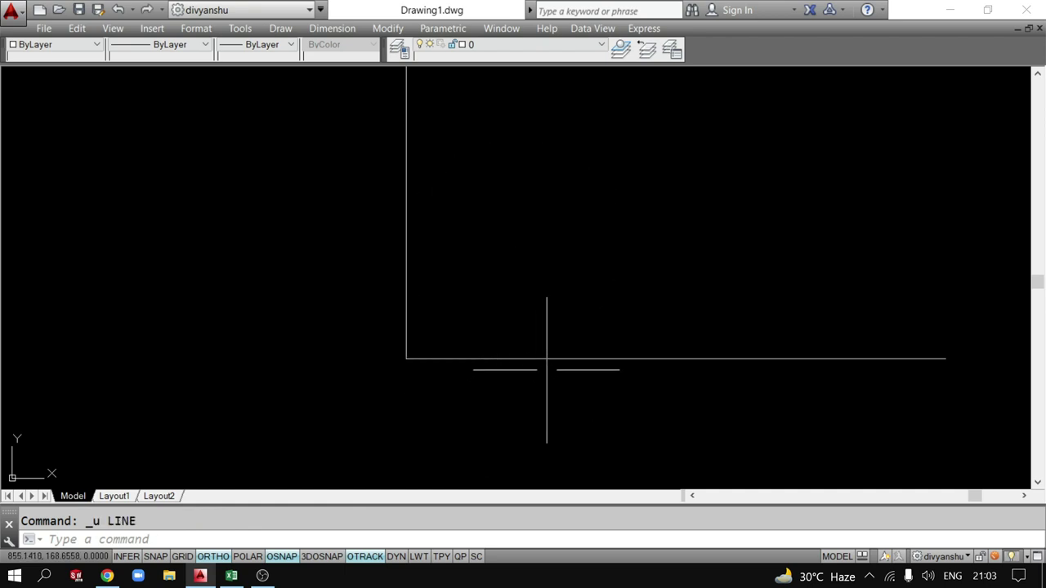
scroll(547, 369, "down", 3)
scroll(544, 369, "down", 3)
middle_click_drag(545, 368, 418, 335)
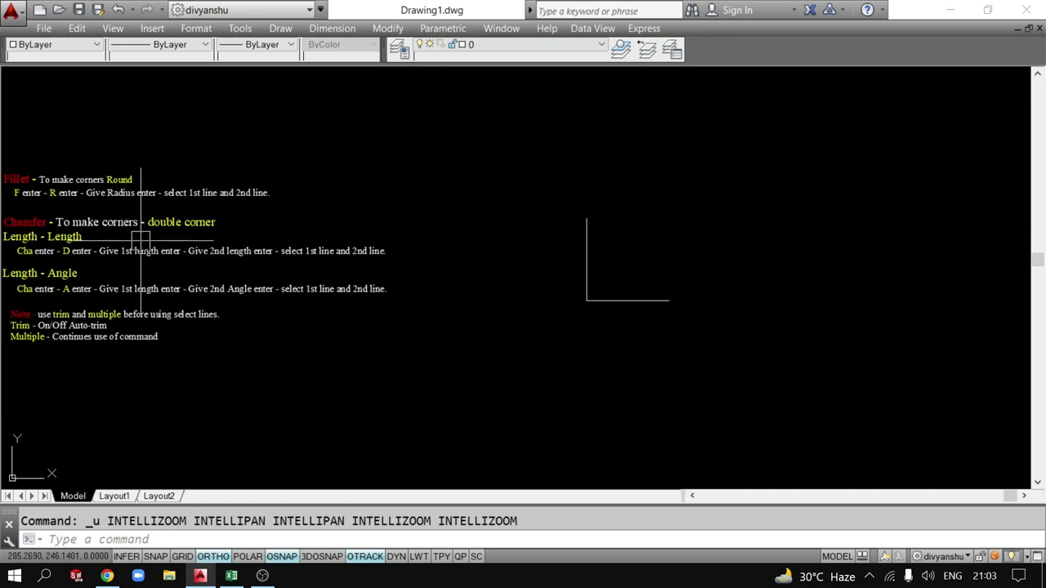
middle_click_drag(28, 196, 58, 198)
type("f")
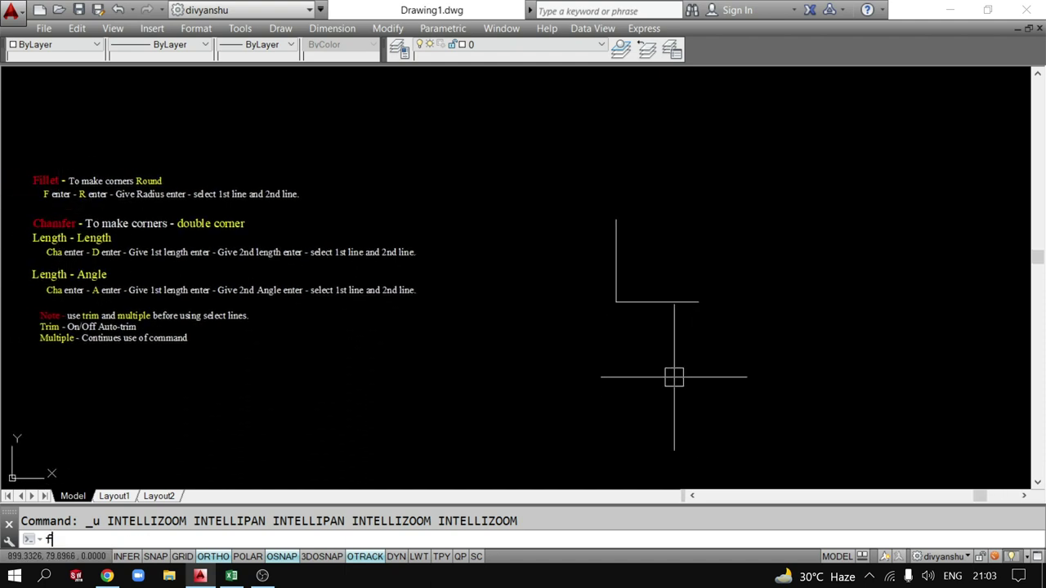
key("Return")
key("Return")
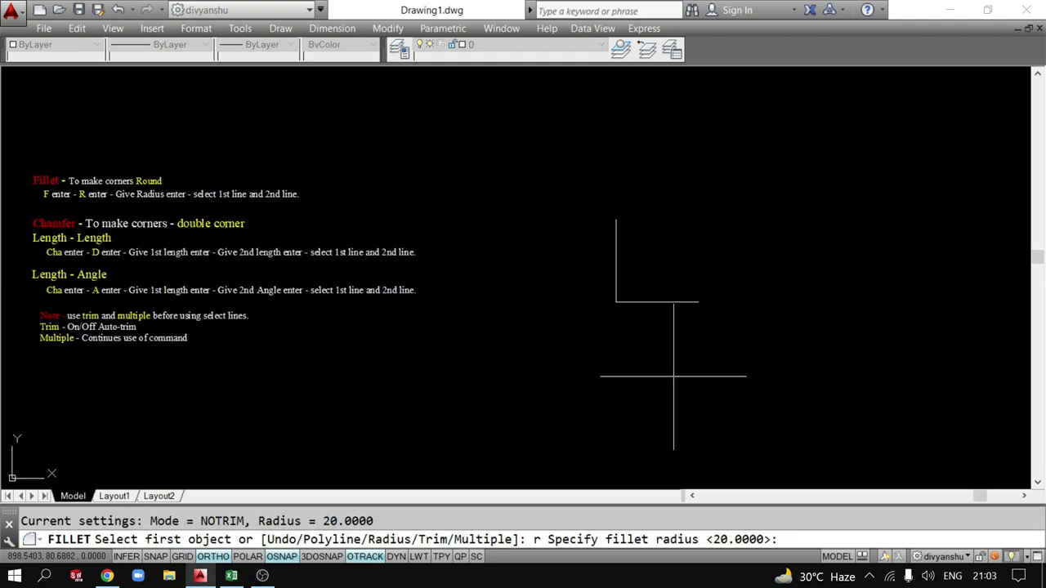
type("20")
key("Return")
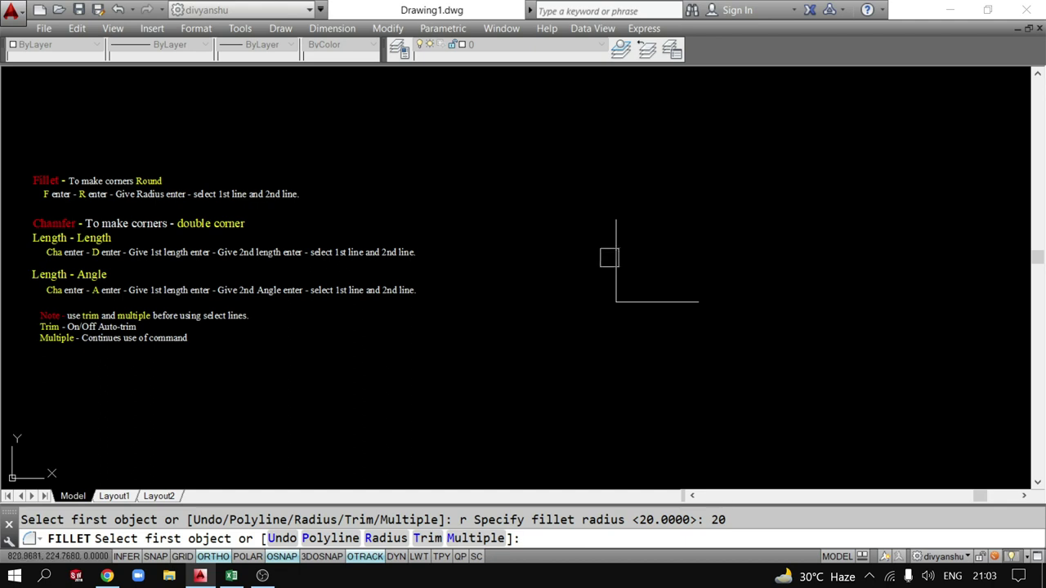
left_click(609, 257)
left_click(651, 307)
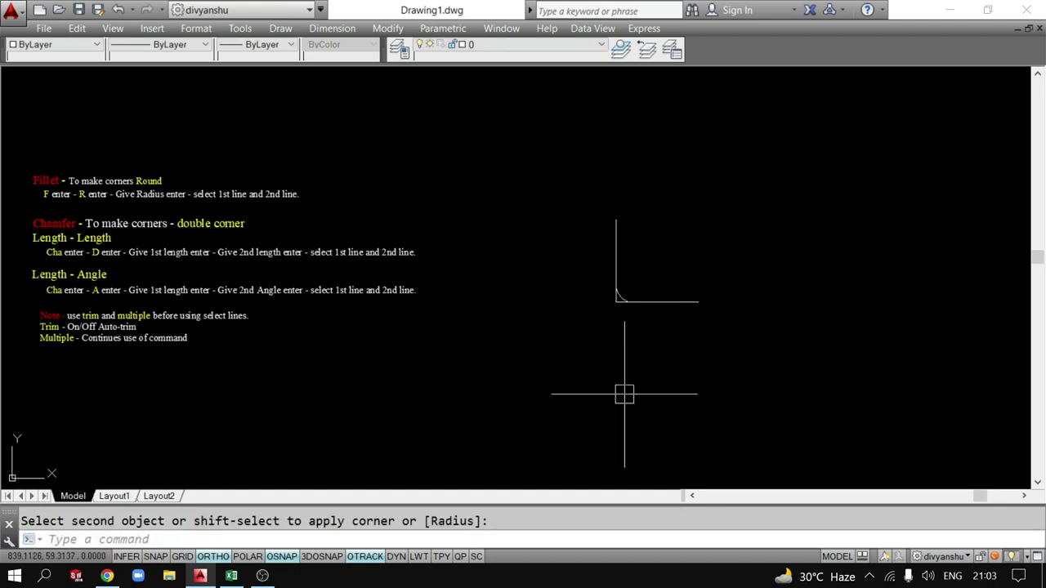
scroll(626, 320, "up", 2)
scroll(626, 319, "down", 2)
scroll(619, 296, "up", 2)
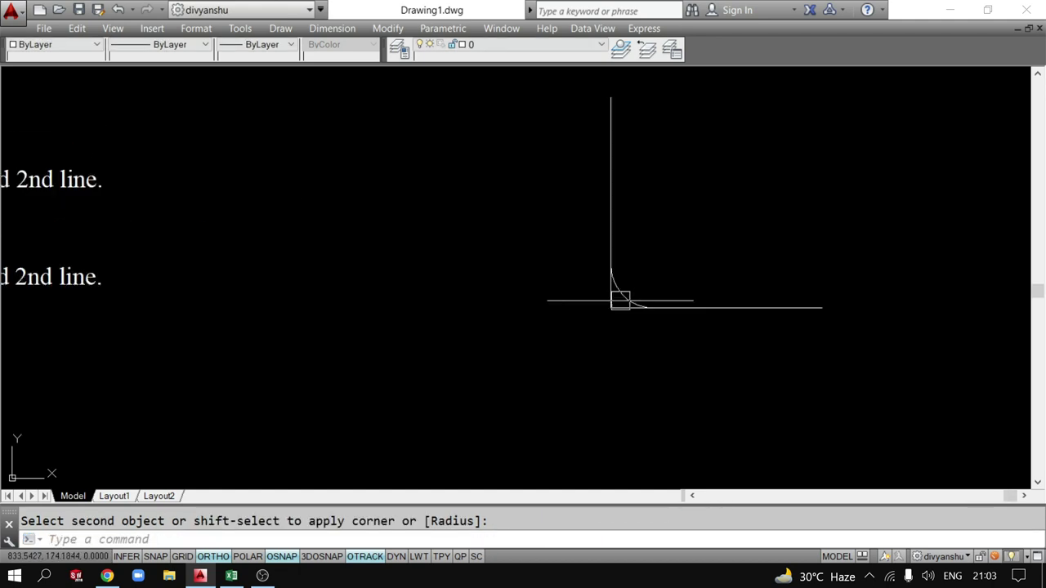
scroll(623, 327, "up", 5)
scroll(588, 225, "down", 3)
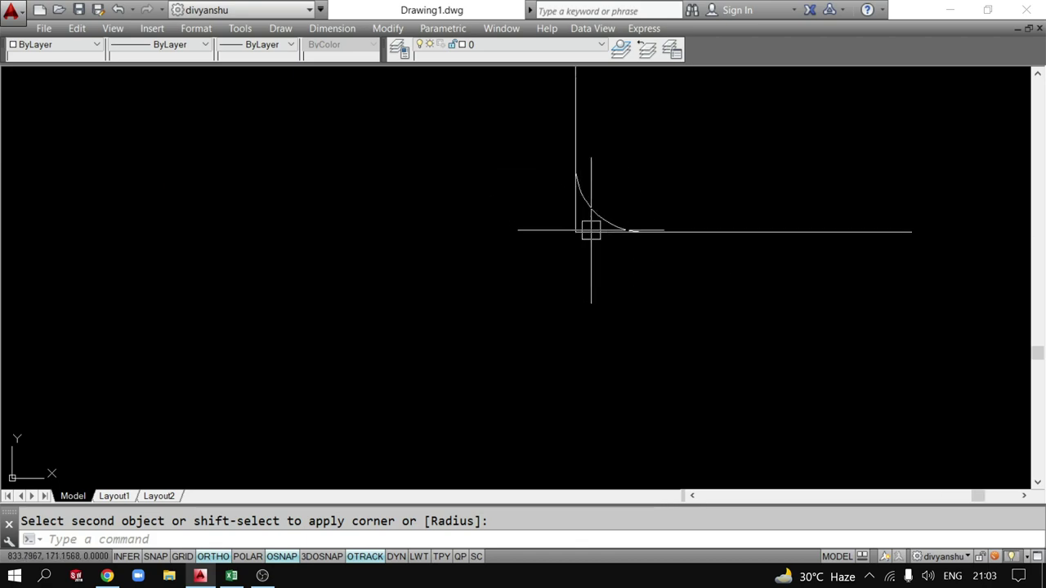
scroll(491, 302, "down", 4)
scroll(619, 327, "down", 2)
scroll(589, 246, "down", 1)
scroll(338, 278, "up", 4)
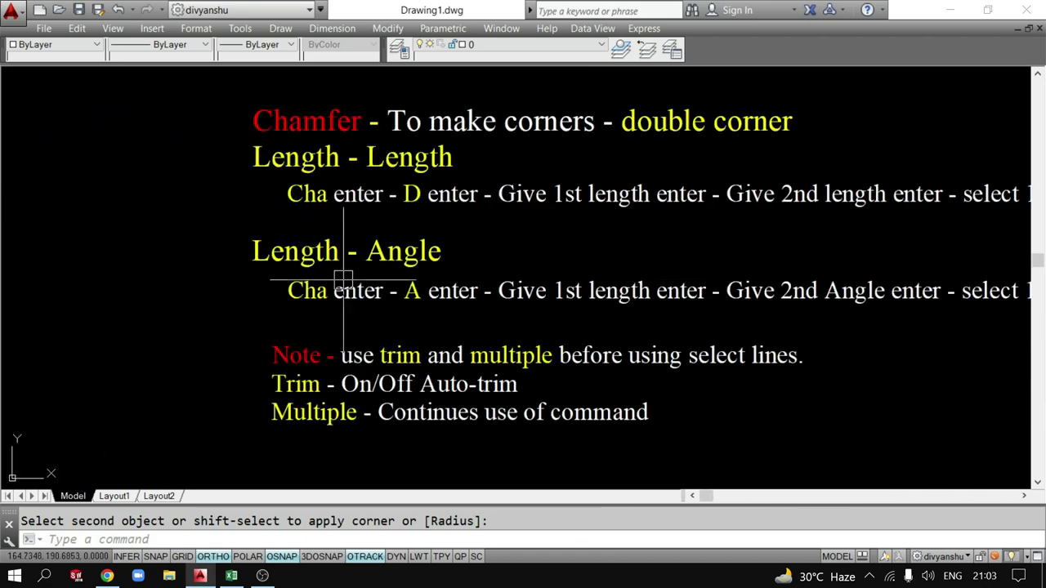
scroll(327, 331, "up", 2)
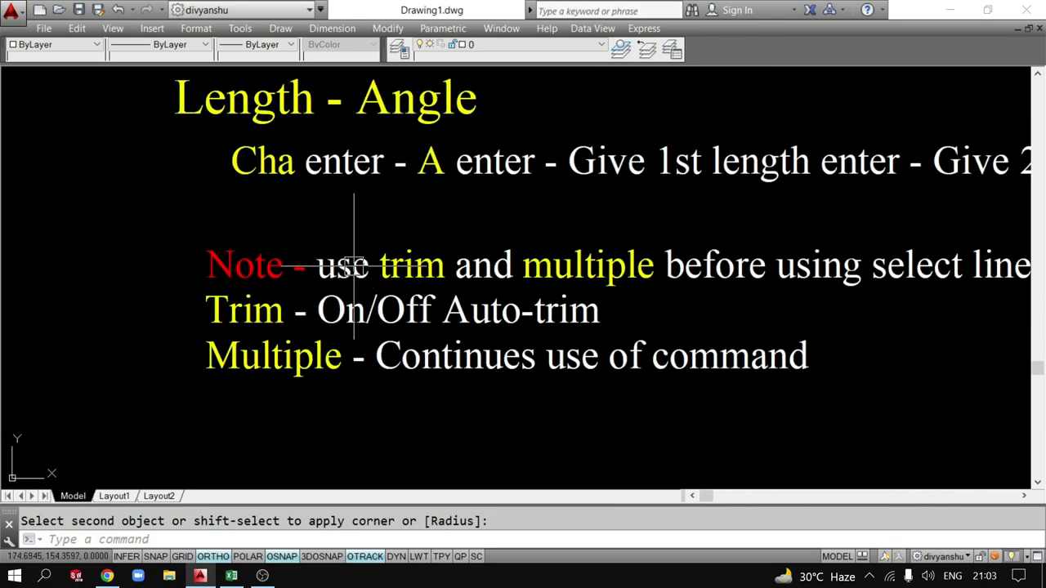
middle_click_drag(708, 297, 619, 306)
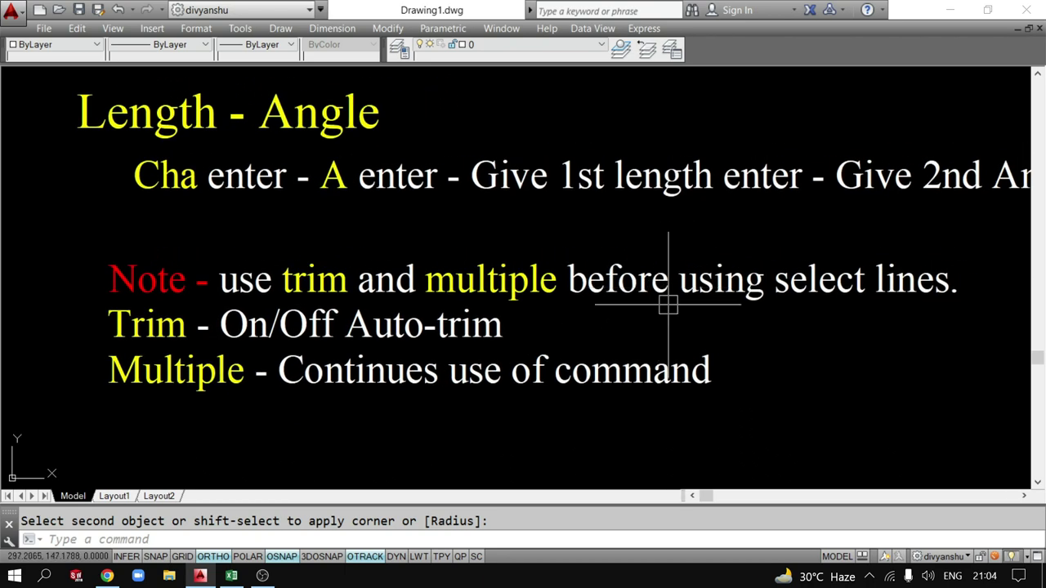
middle_click_drag(871, 324, 690, 327)
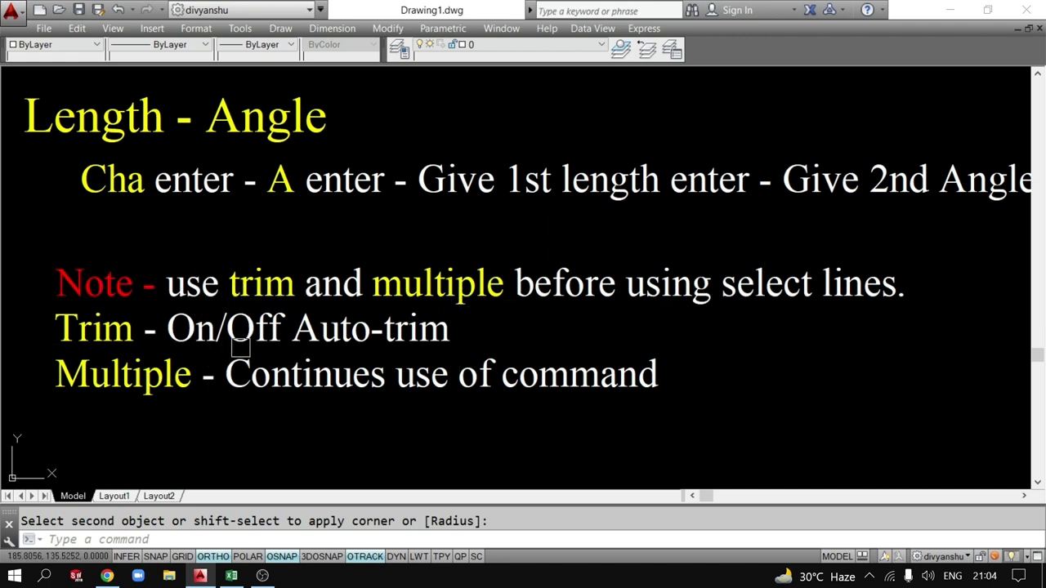
scroll(413, 327, "down", 5)
scroll(661, 339, "up", 5)
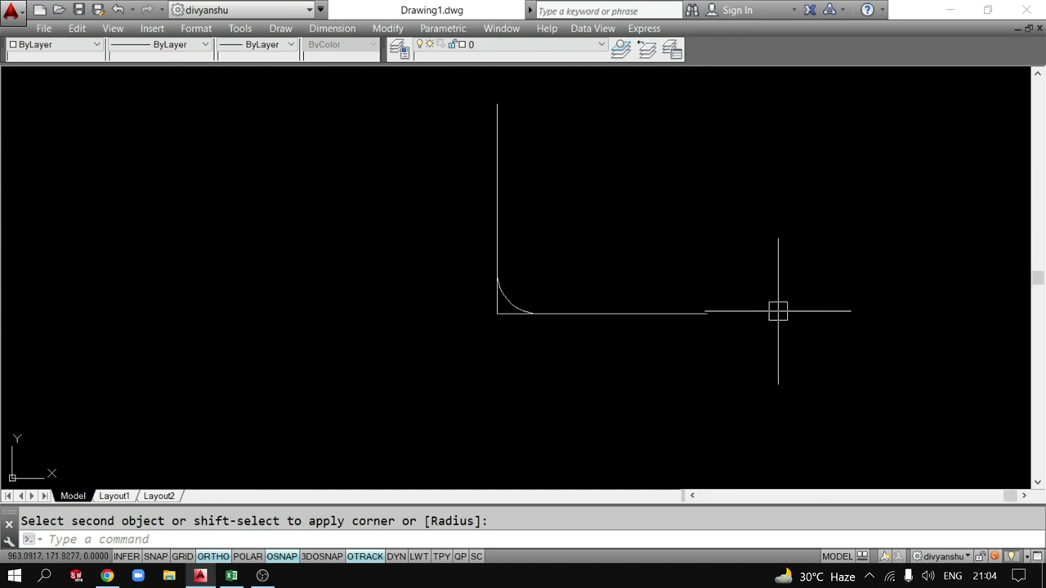
scroll(778, 310, "up", 2)
scroll(411, 323, "down", 3)
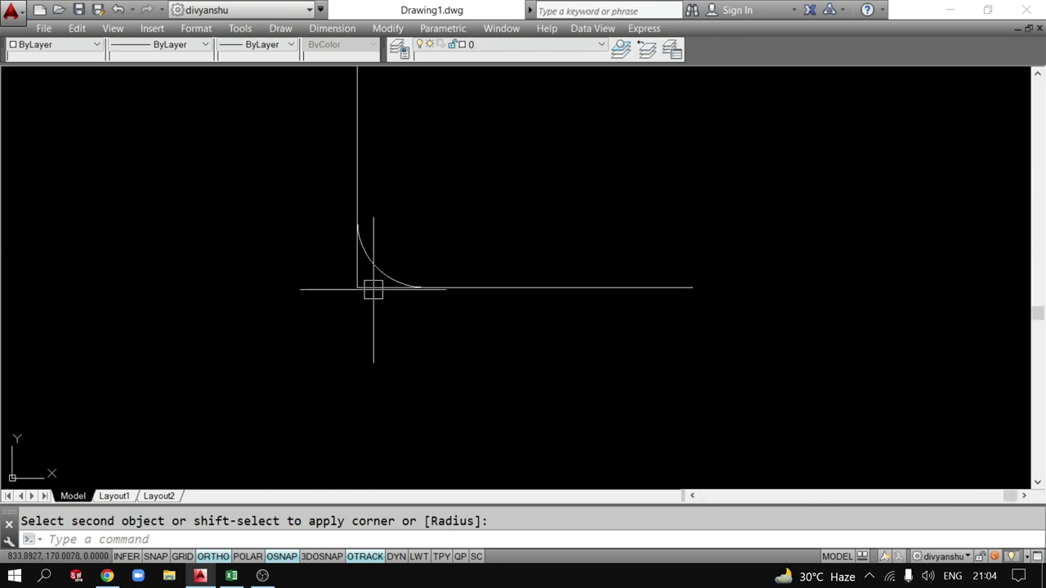
scroll(373, 289, "down", 2)
scroll(226, 355, "up", 4)
scroll(100, 343, "up", 2)
middle_click_drag(452, 343, 545, 343)
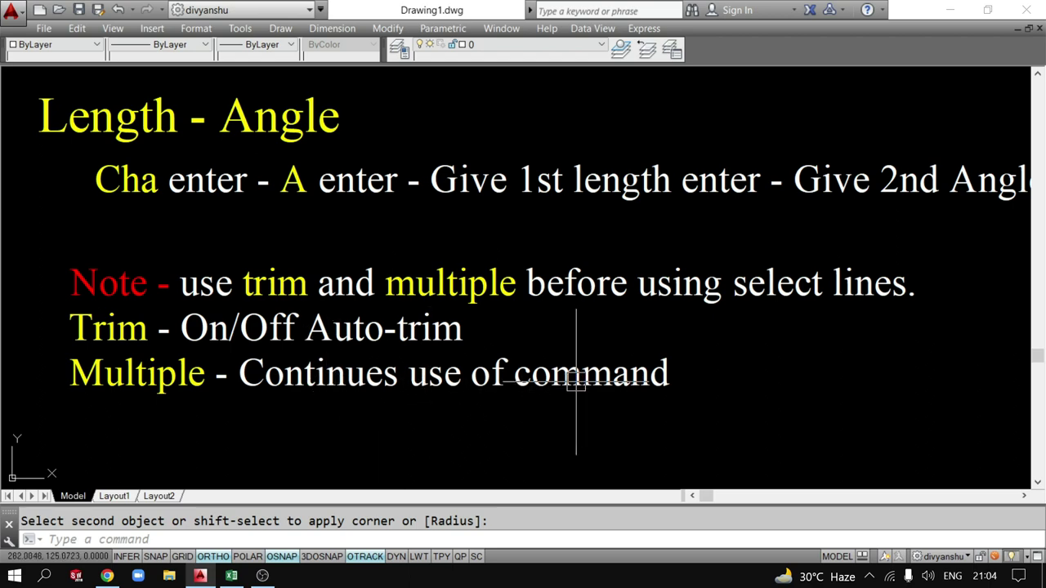
scroll(589, 372, "down", 5)
scroll(583, 376, "up", 5)
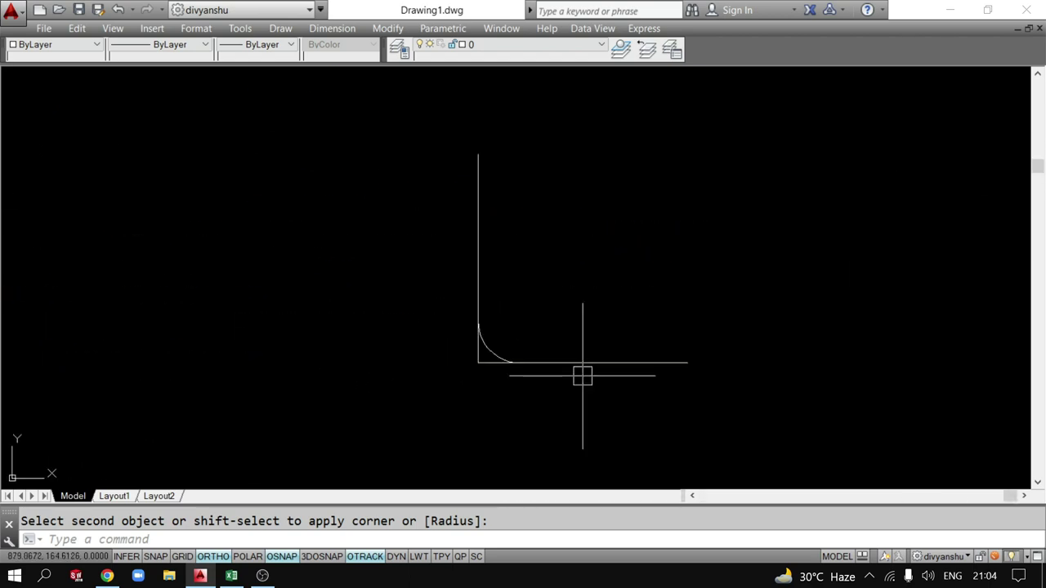
key("Escape")
key("ctrl+z")
key("ctrl+z")
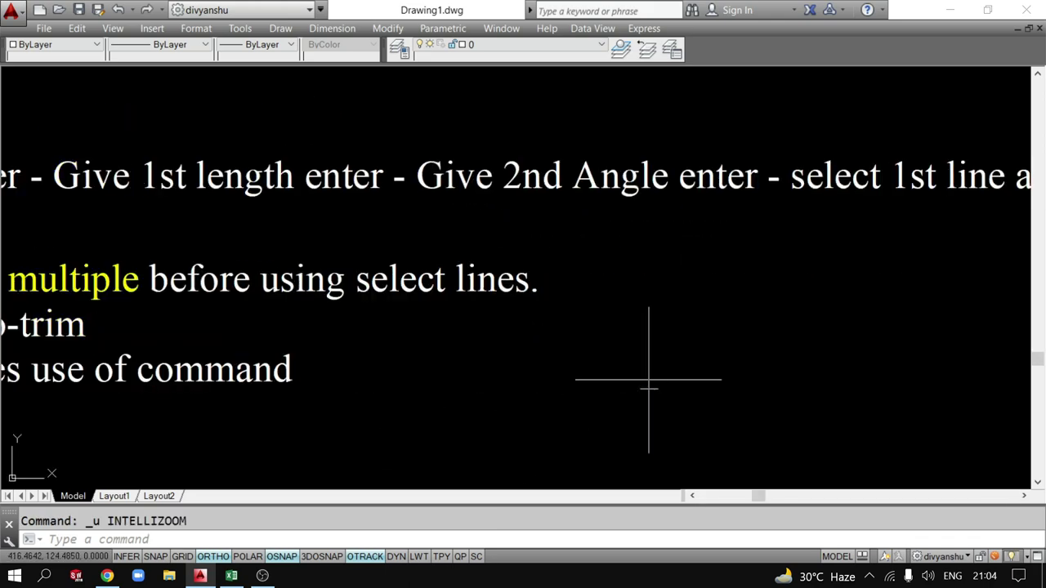
key("ctrl+z")
key("ctrl+z")
key("ctrl+z")
key("ctrl+z")
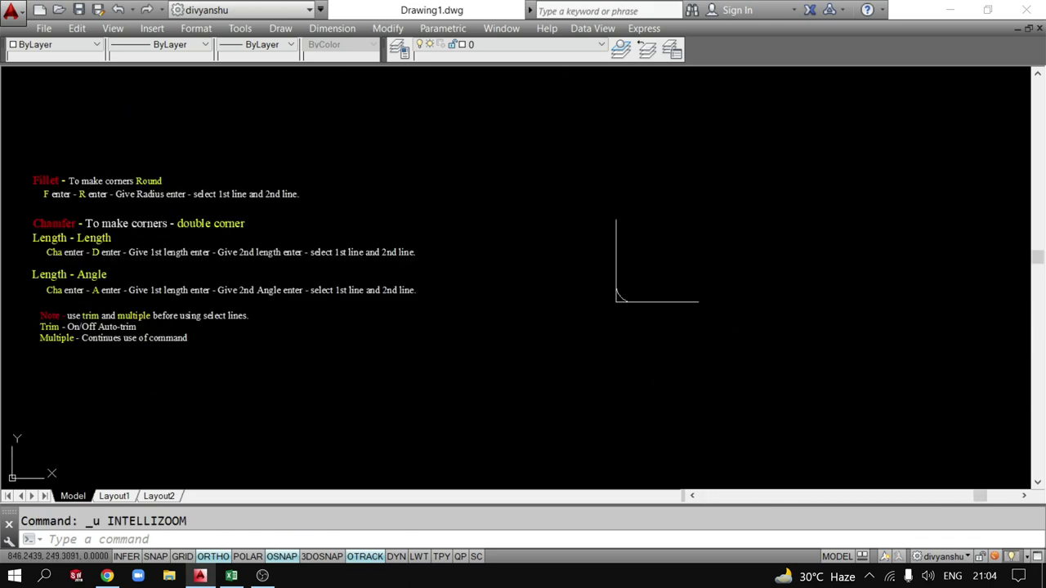
key("ctrl+z")
key("ctrl+z")
Fillet the bottom-left corner between the bottom and vertical lines with radius 30.
middle_click_drag(505, 393, 485, 449)
type("f")
key("Return")
key("Return")
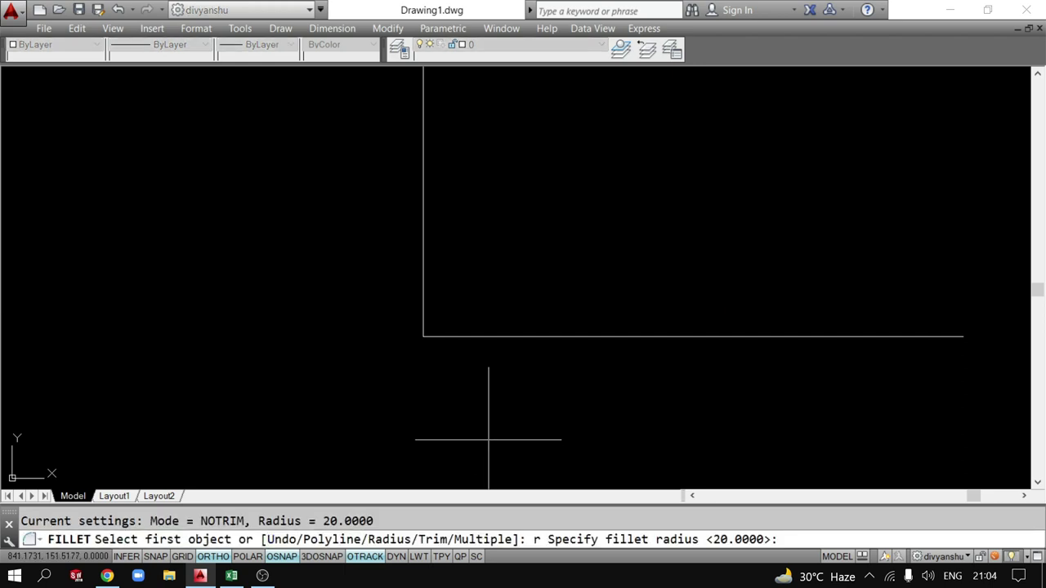
key("Return")
left_click(452, 327)
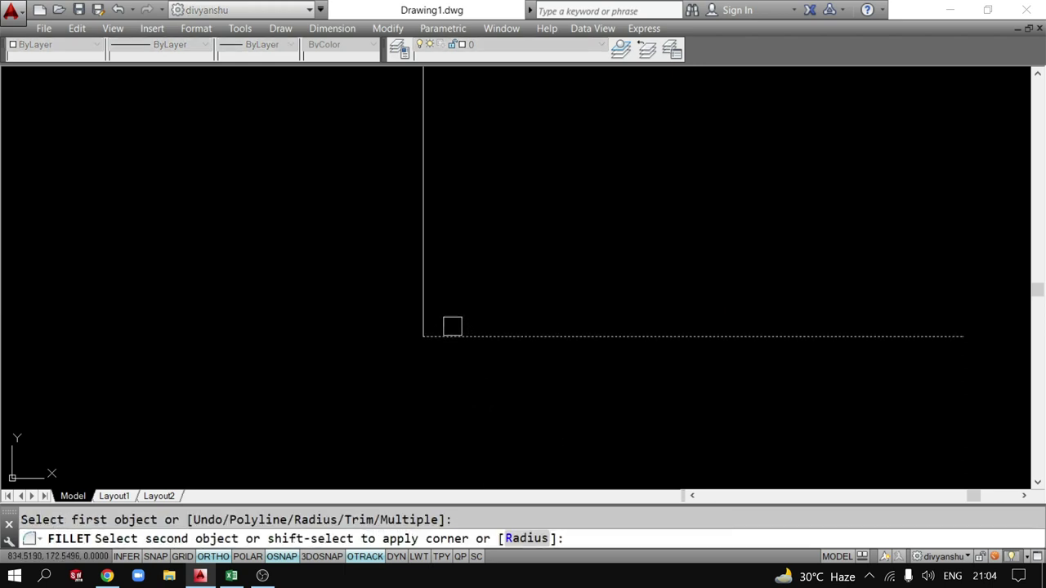
left_click(429, 270)
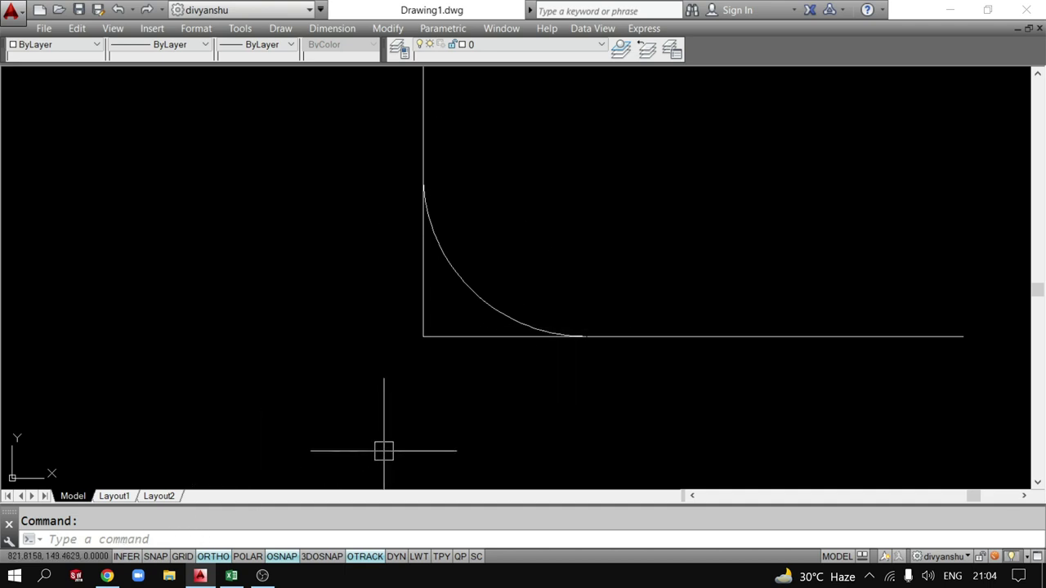
scroll(482, 378, "down", 4)
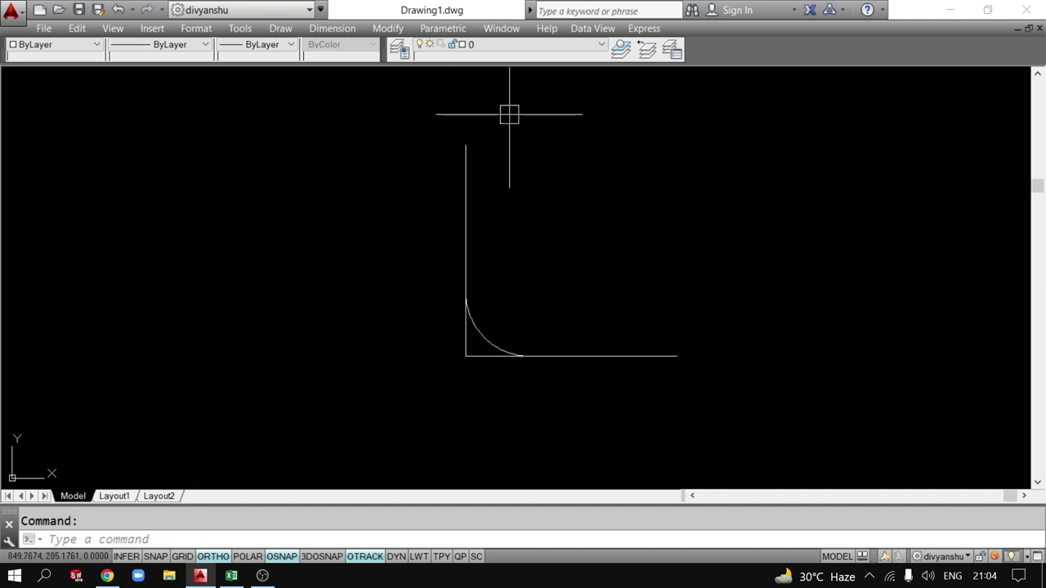
Draw a 100-unit horizontal line from the vertical line's top and delete the corner arc.
type("l")
key("Return")
left_click(466, 146)
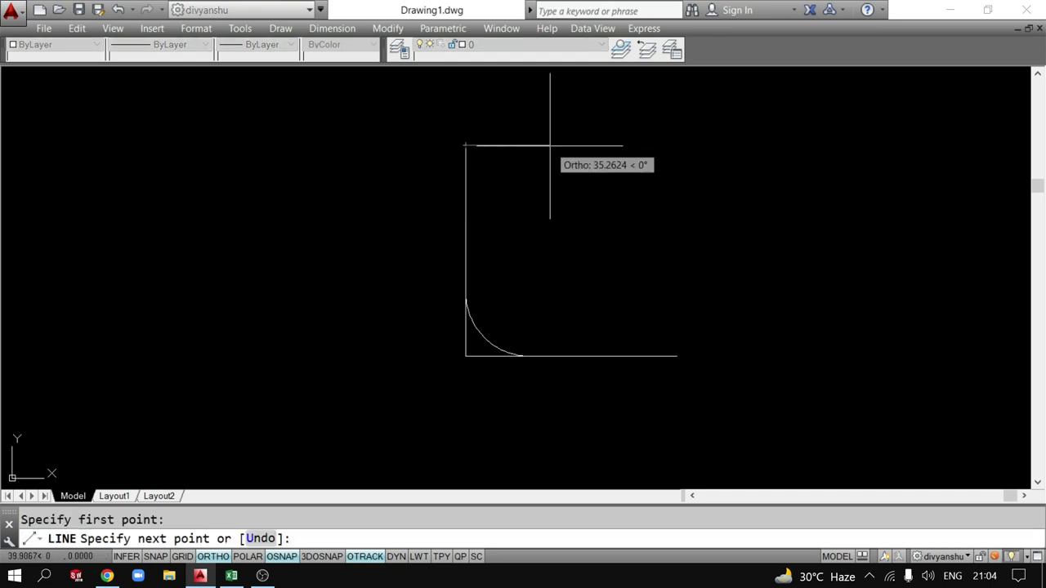
type("0")
key("Return")
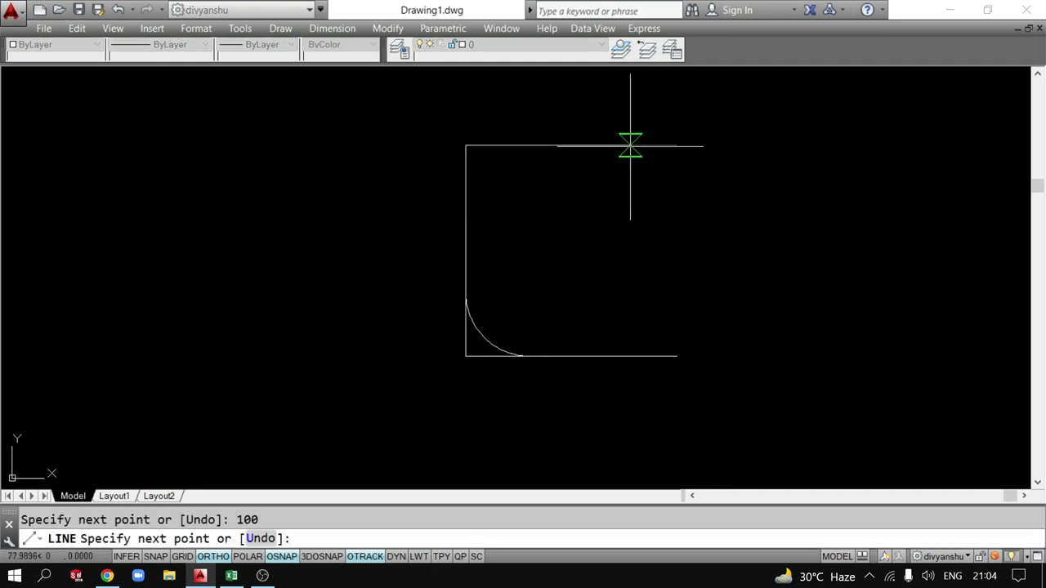
key("Escape")
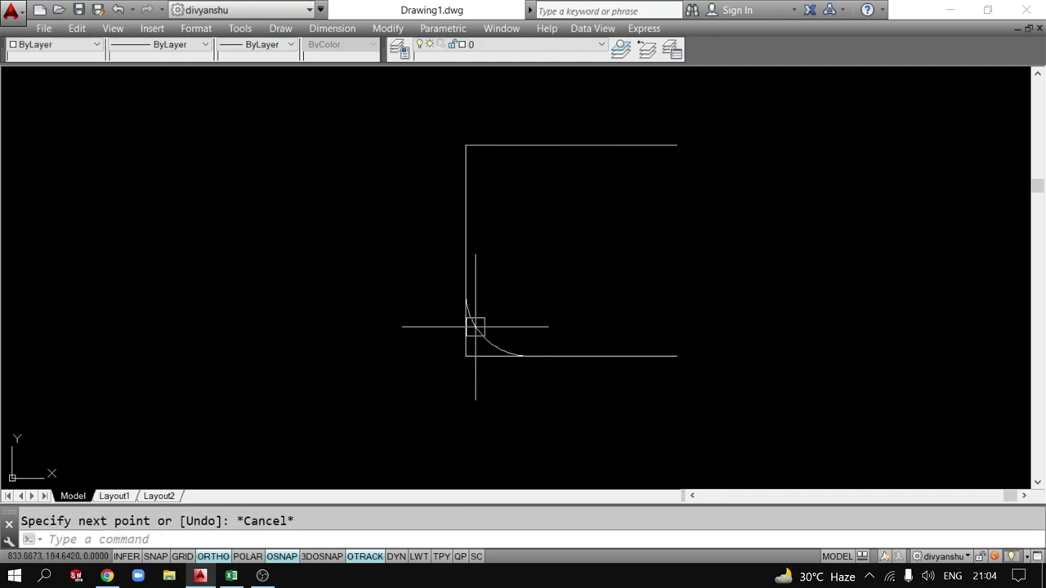
left_click(475, 327)
key("Delete")
type("f")
key("Return")
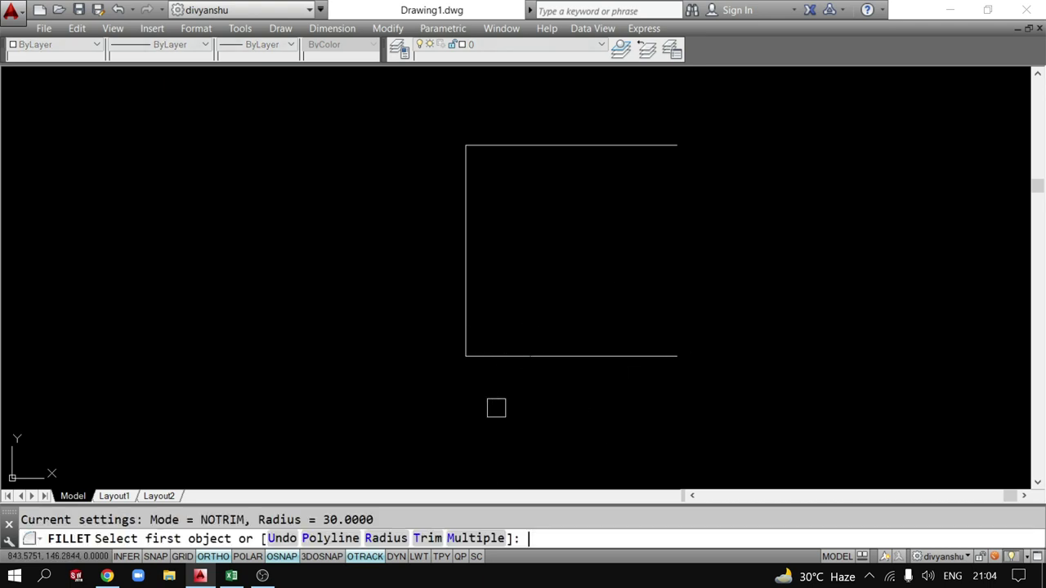
type("r")
key("Return")
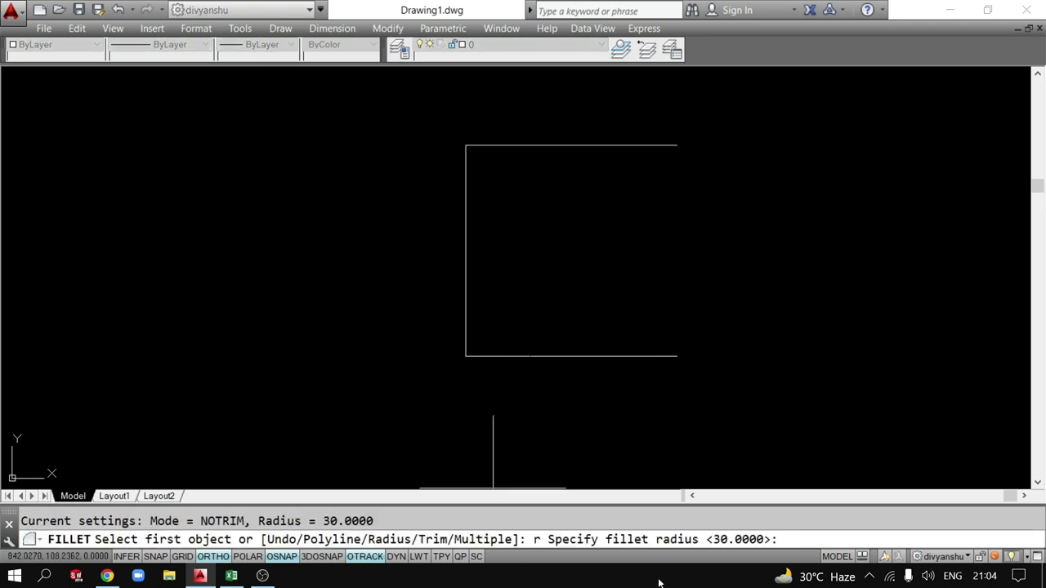
key("Return")
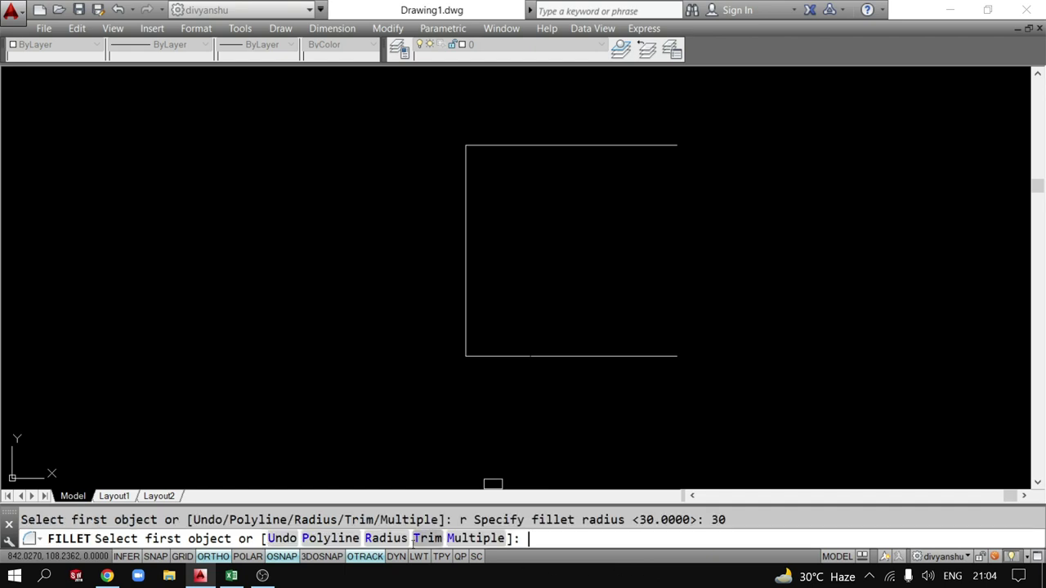
left_click(427, 538)
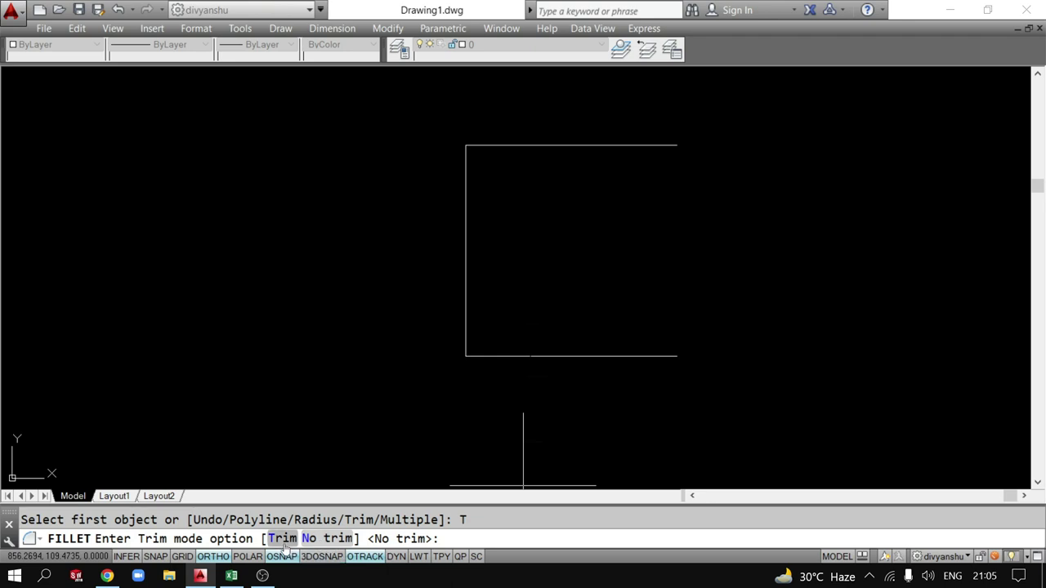
left_click(285, 541)
left_click(468, 329)
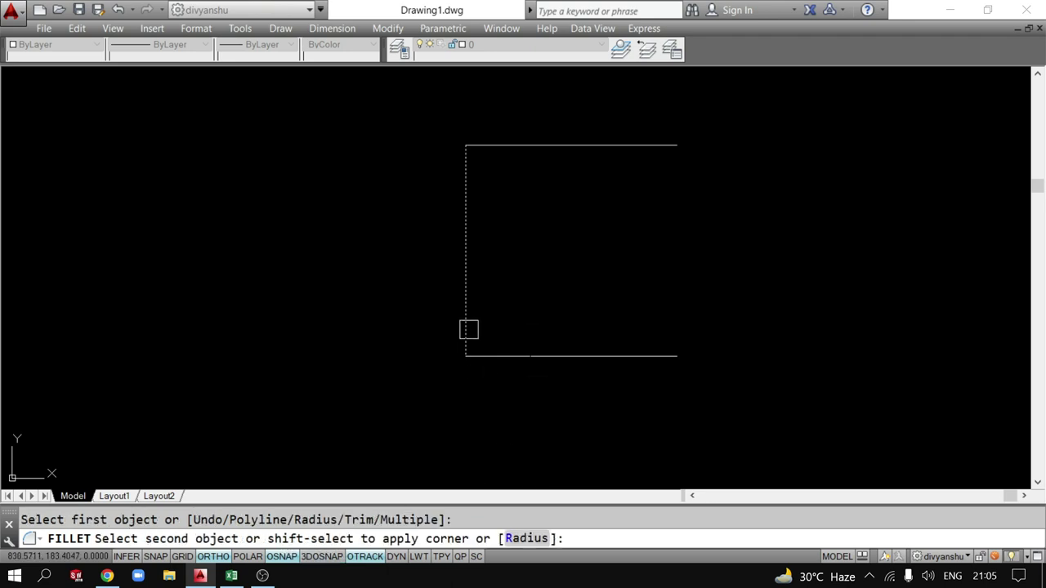
left_click(506, 355)
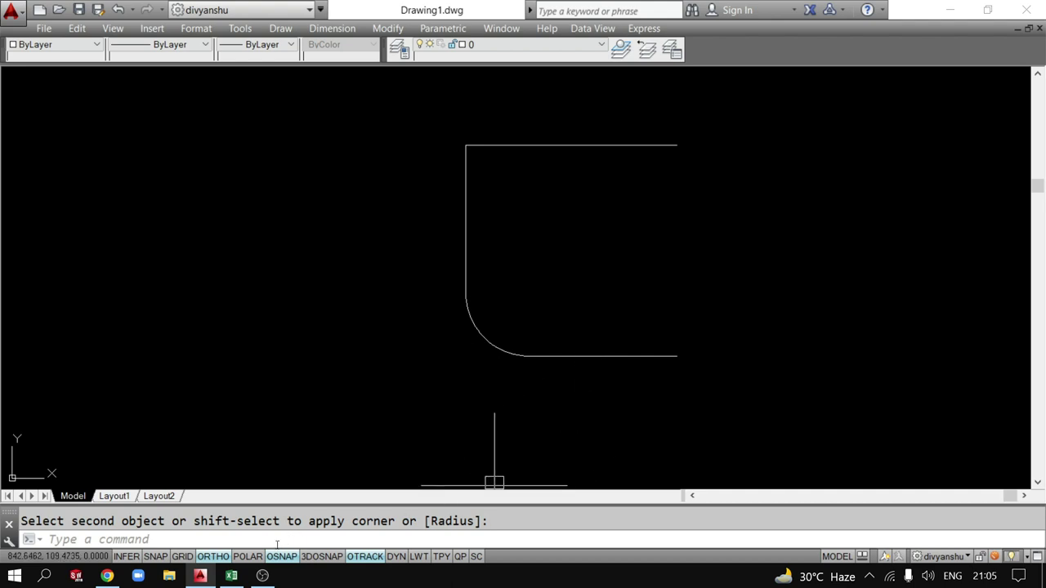
key("ctrl+z")
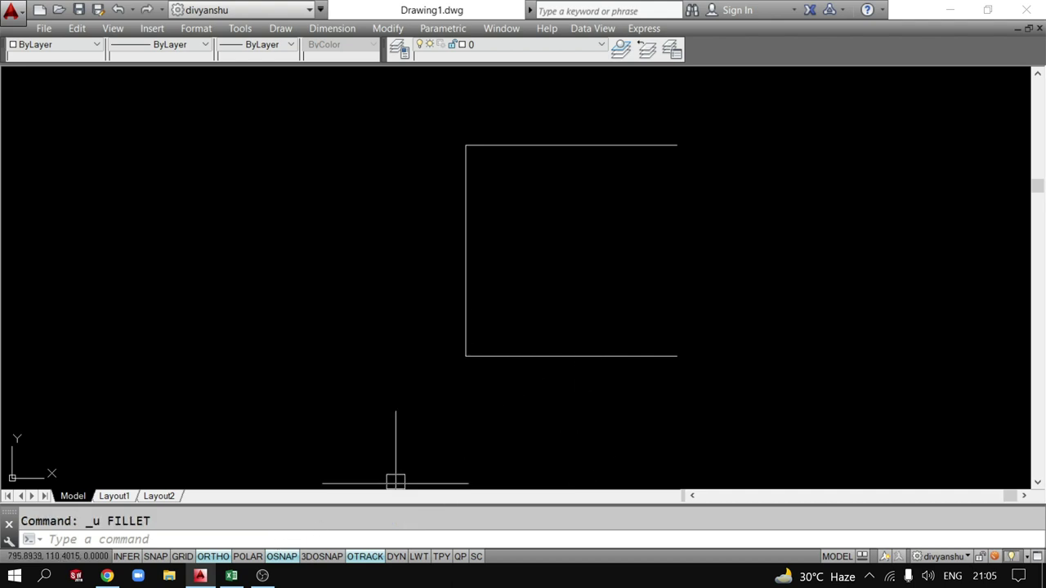
Set up Fillet with radius 30, Trim mode on and Multiple enabled.
type("f")
key("Return")
type("r")
key("Return")
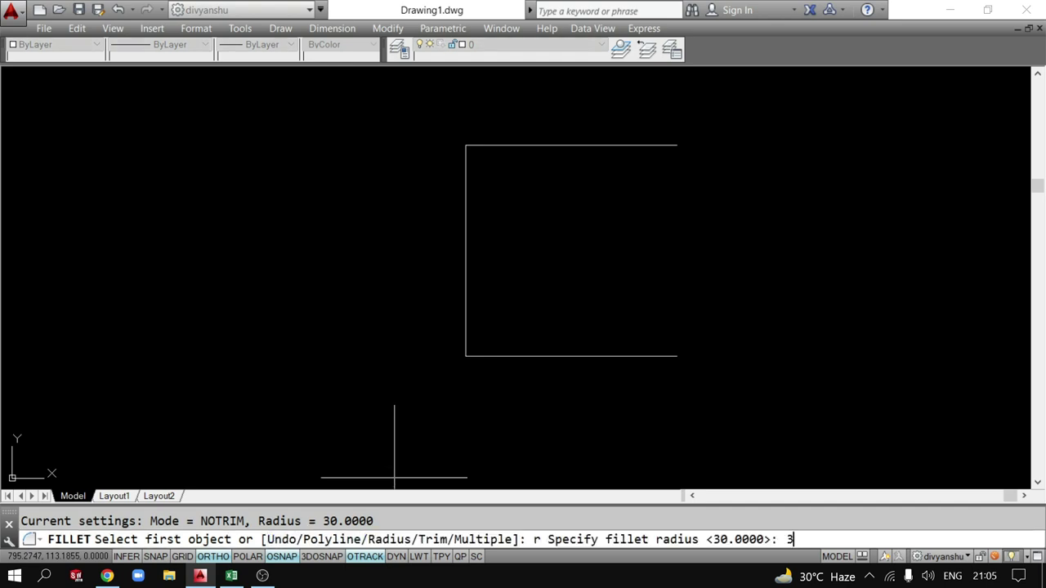
type("0")
key("Return")
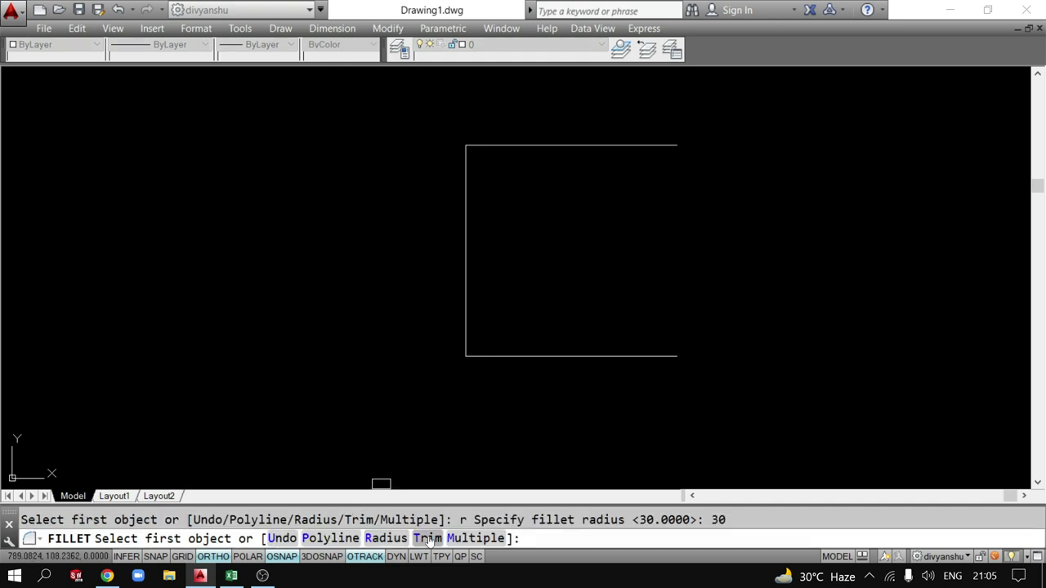
left_click(429, 538)
left_click(326, 539)
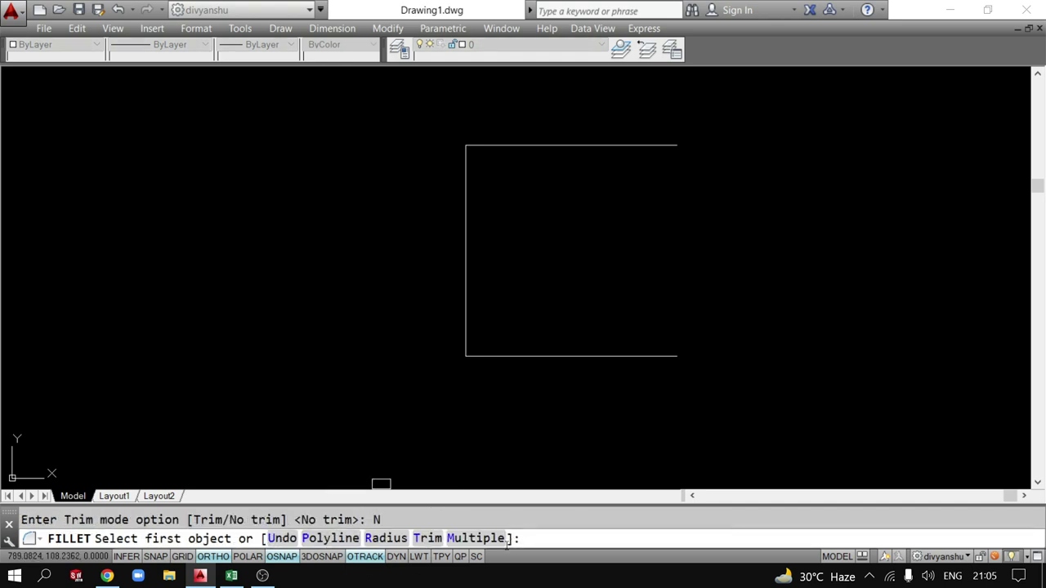
left_click(428, 538)
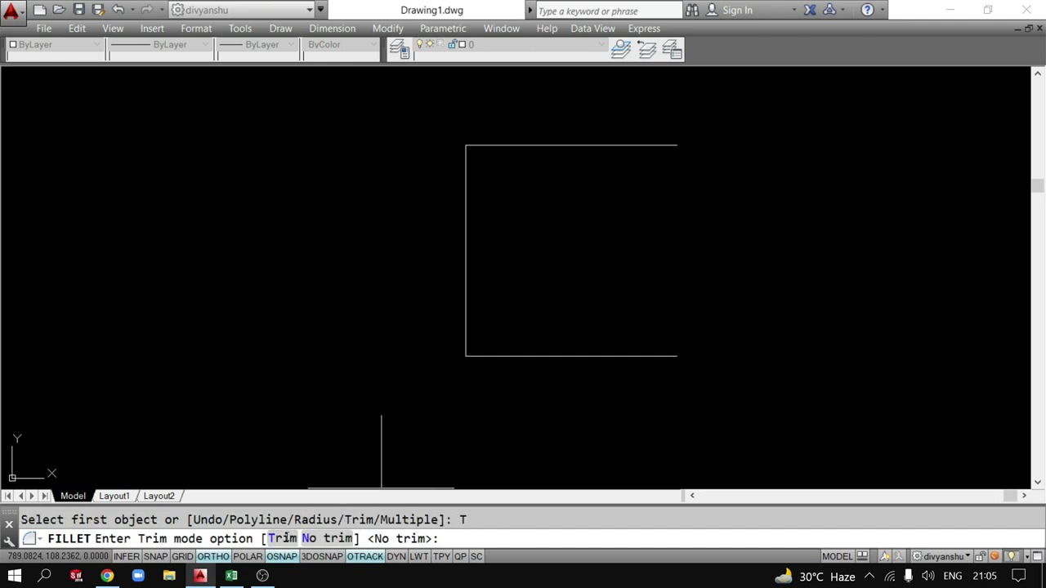
left_click(286, 538)
left_click(476, 537)
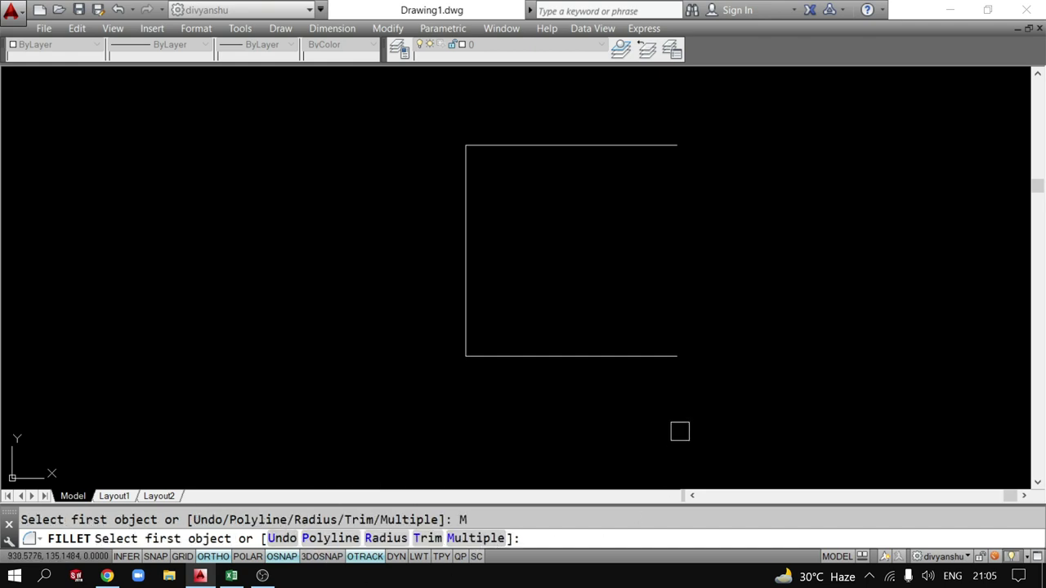
Fillet the bottom-left and top-left corners of the frame.
left_click(503, 348)
left_click(471, 314)
left_click(467, 196)
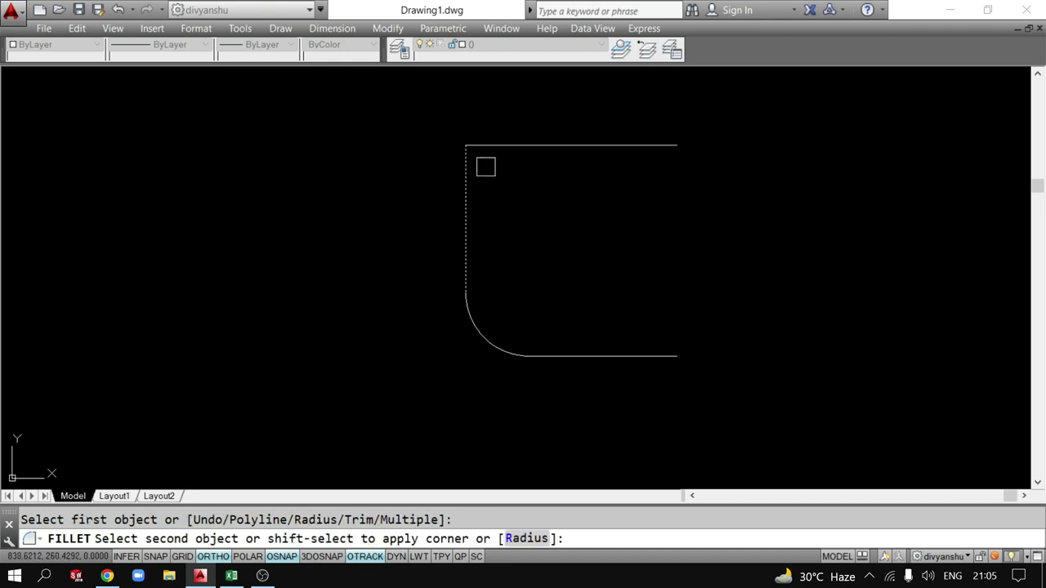
left_click(528, 153)
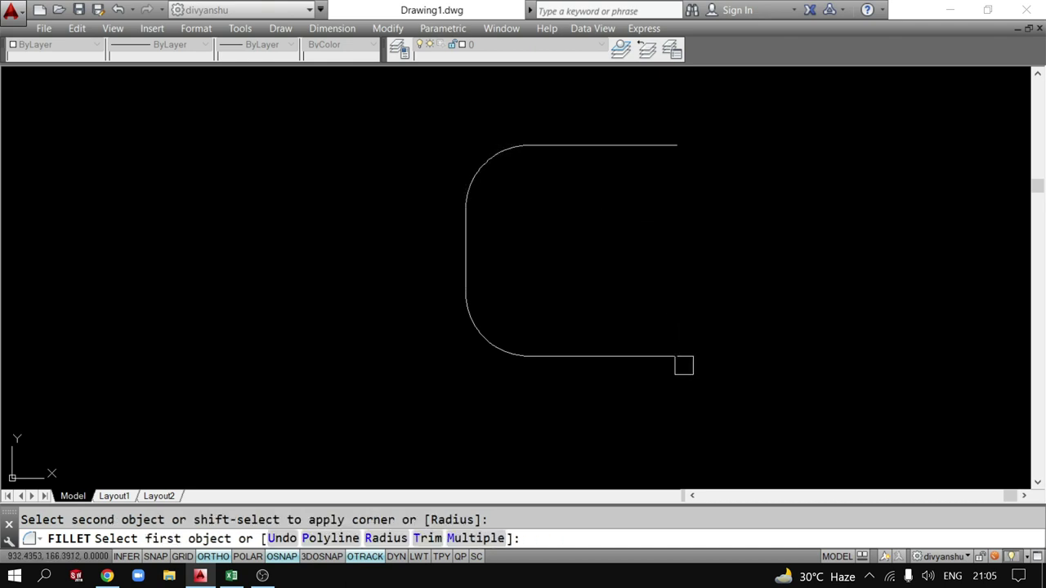
key("Escape")
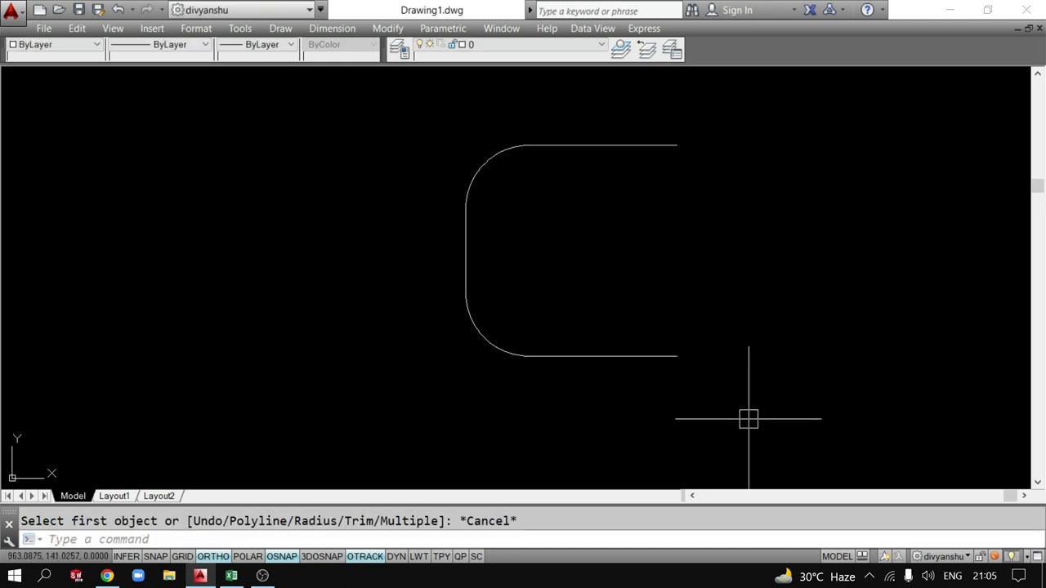
Erase the filleted C-shape and begin a new rectangle at the lower left.
left_click(749, 420)
left_click(355, 126)
key("Delete")
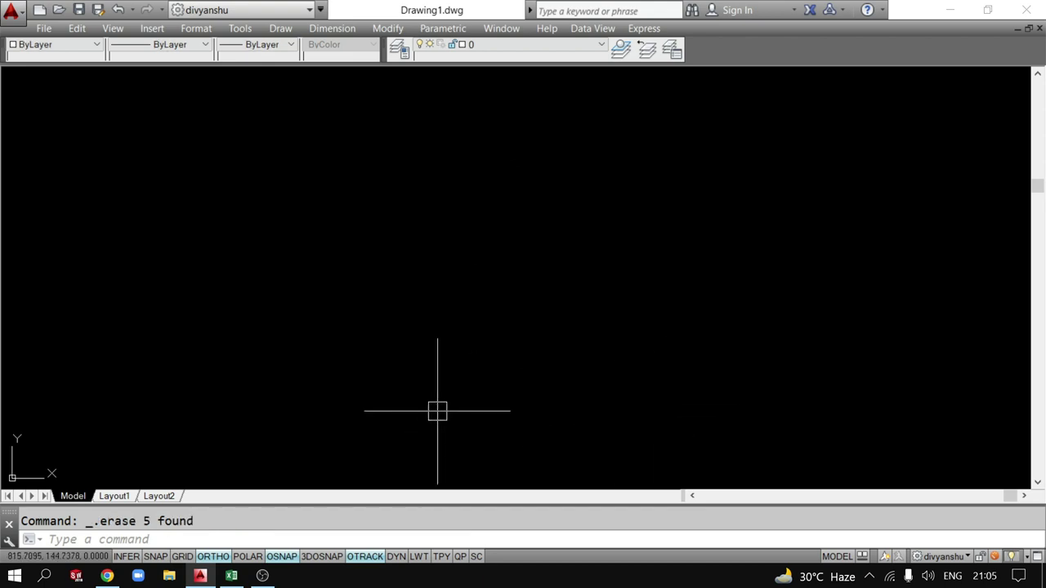
type("rec")
key("Return")
left_click(302, 385)
type("@150,6")
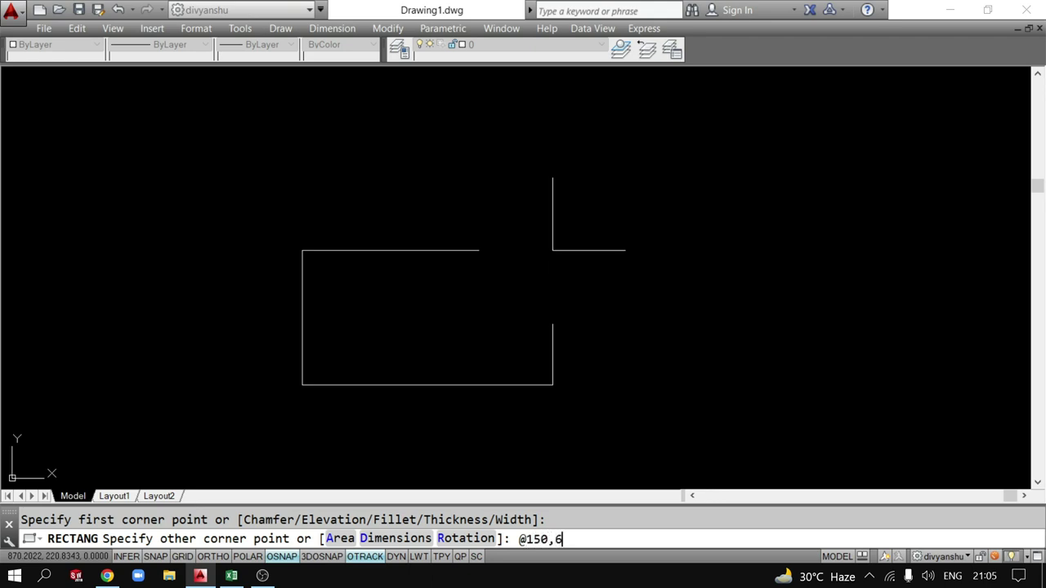
Complete the 150 by 60 rectangle.
type("0")
key("Return")
scroll(507, 378, "up", 1)
scroll(491, 351, "down", 1)
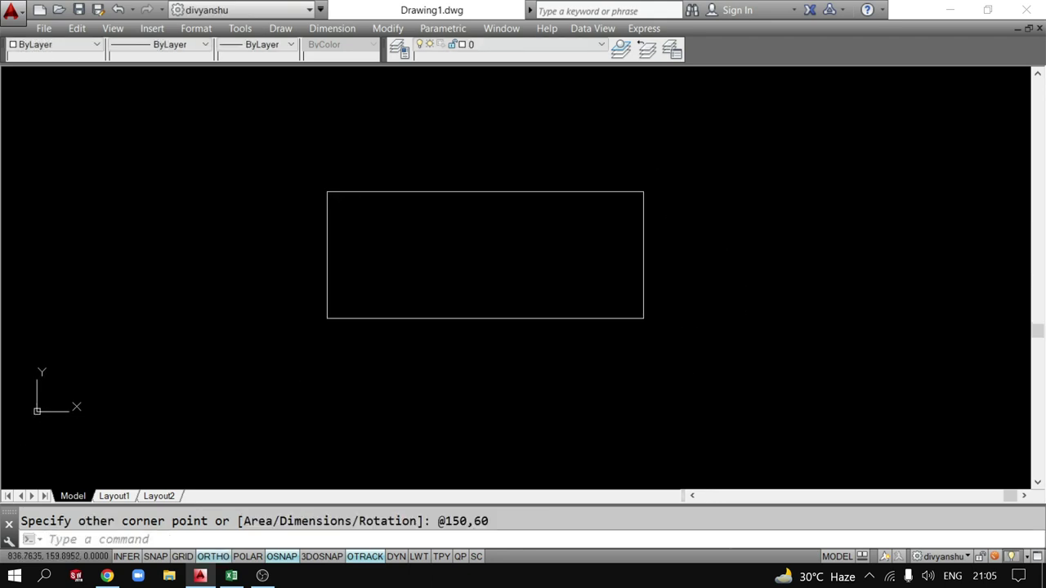
scroll(467, 313, "up", 2)
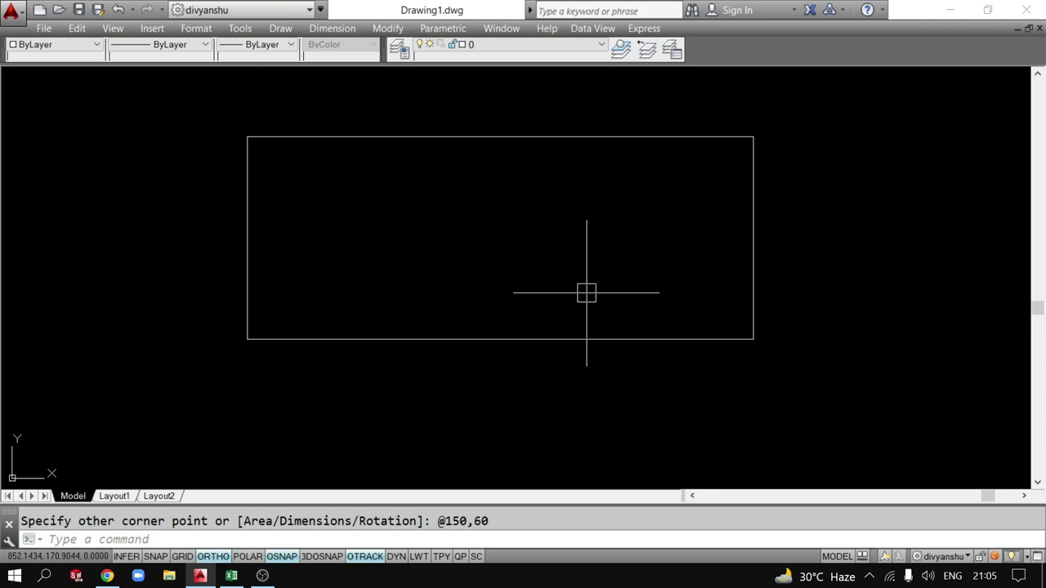
type("f")
Fillet the rectangle's lower-left and lower-right corners with radius 10.
key("Return")
type("r")
key("Return")
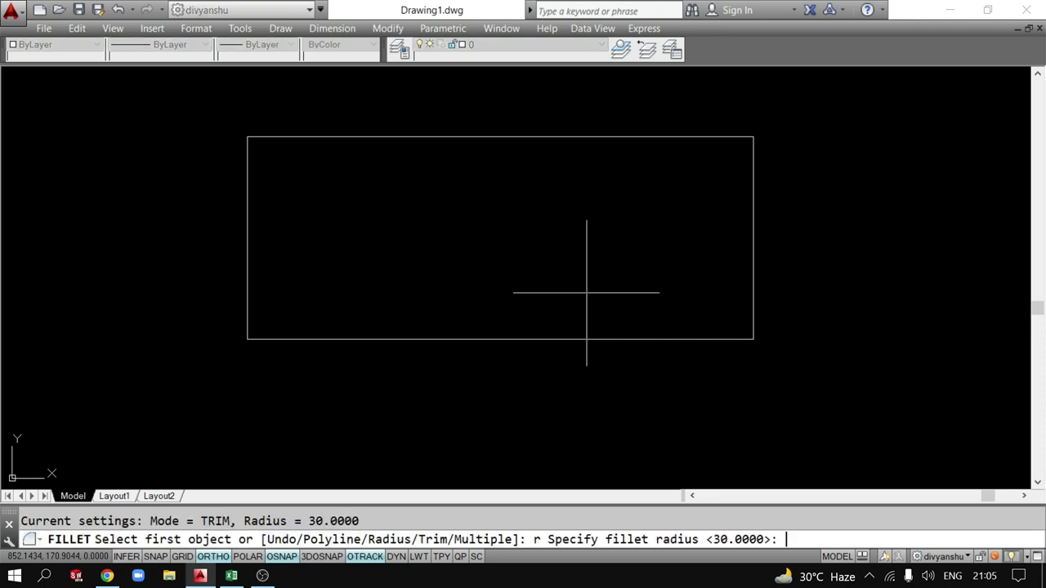
key("Return")
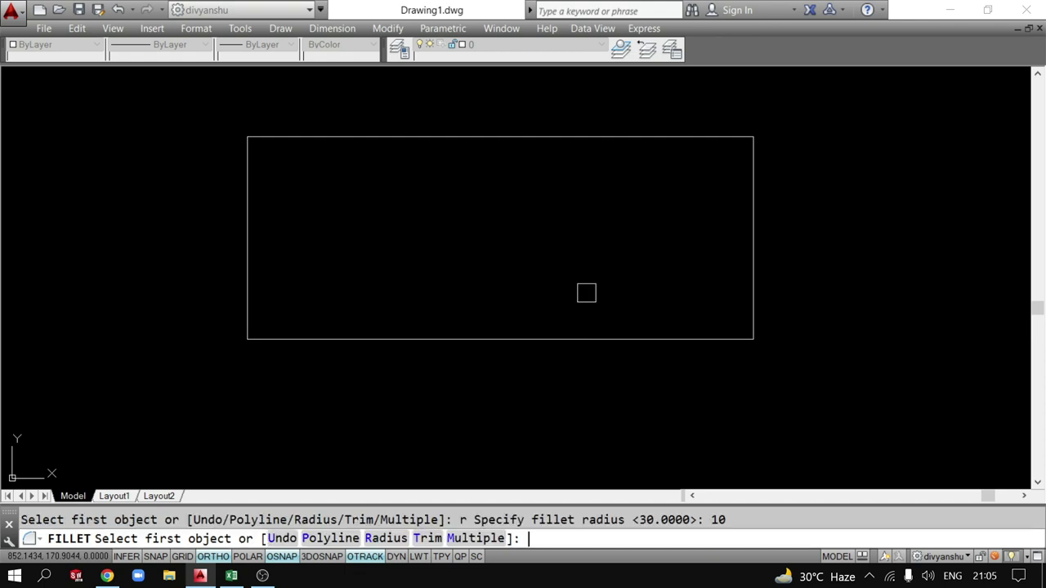
left_click(471, 540)
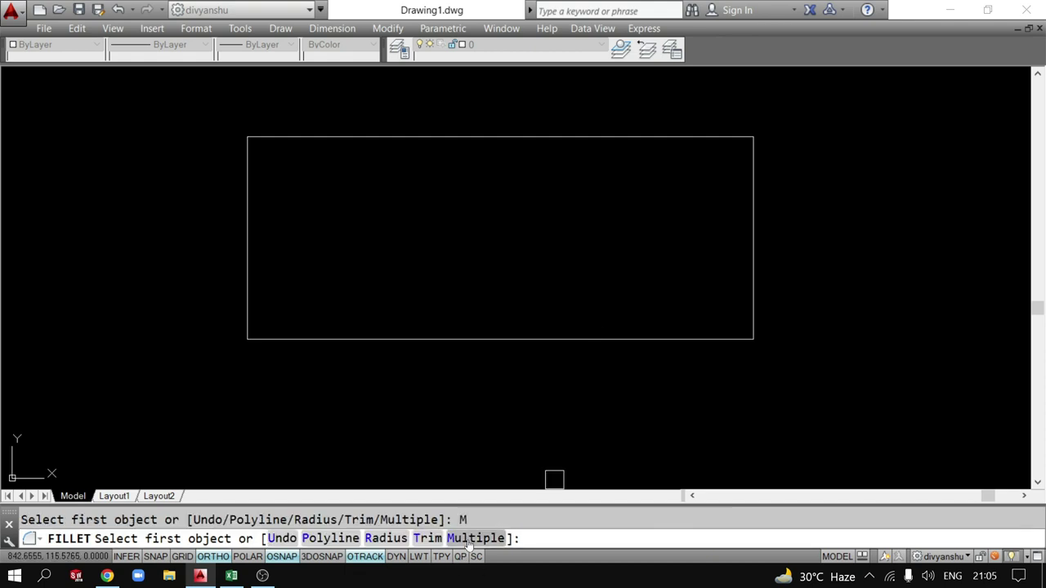
left_click(247, 312)
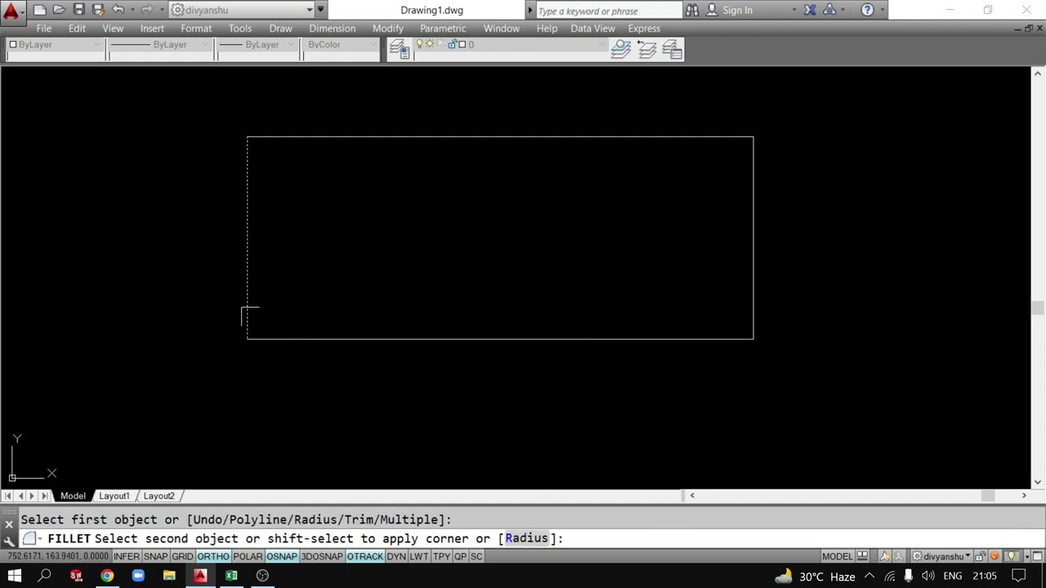
left_click(282, 333)
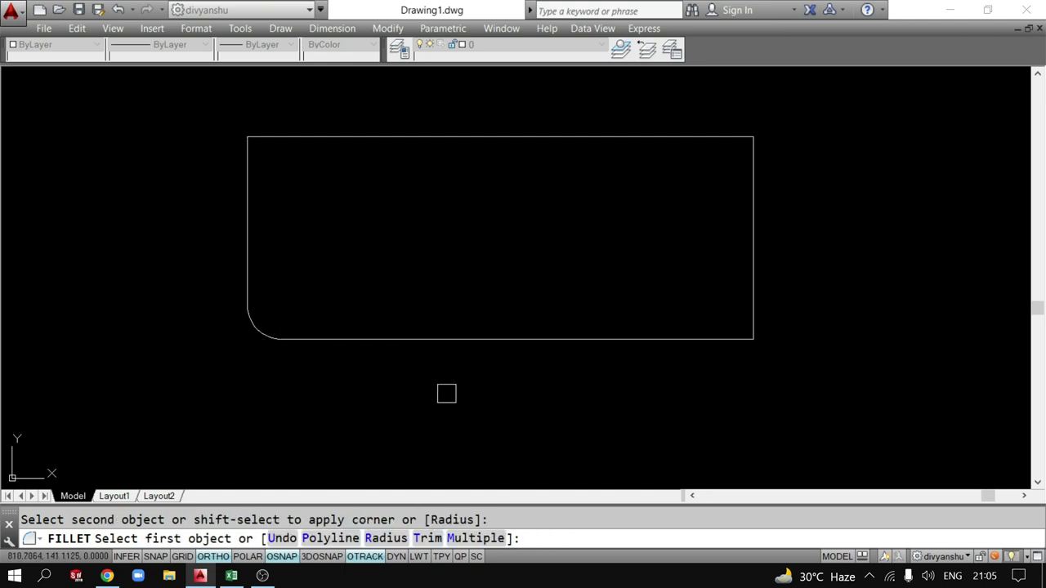
left_click(706, 340)
left_click(754, 300)
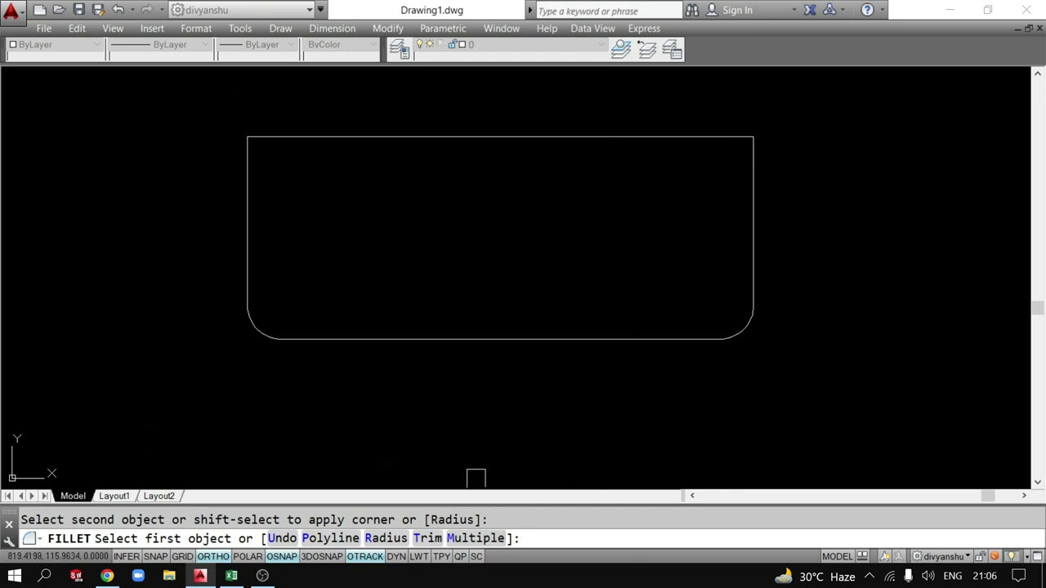
Fillet the top-right and top-left corners with radius 30.
type("r")
key("Return")
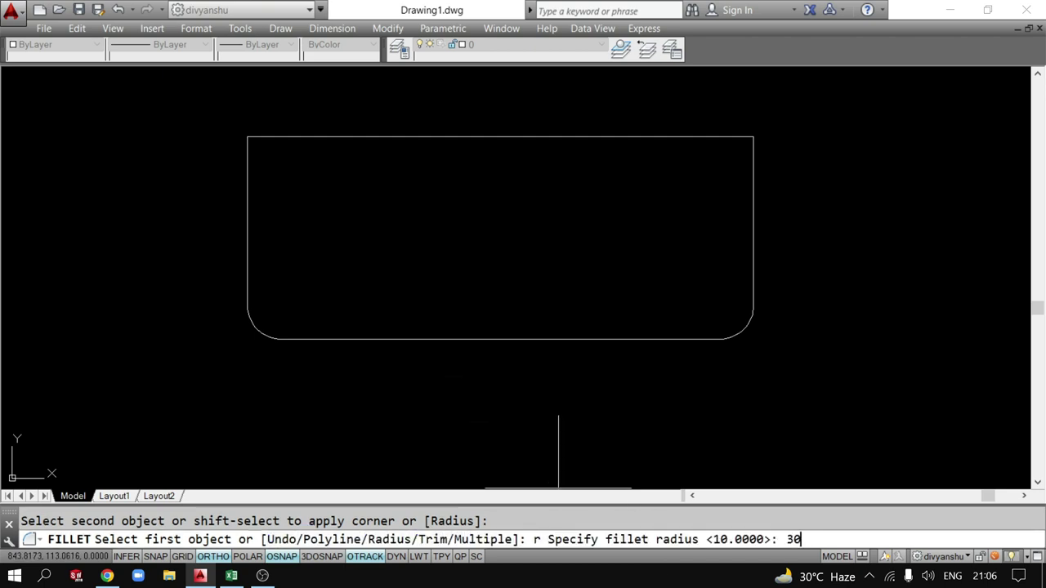
key("Return")
left_click(750, 170)
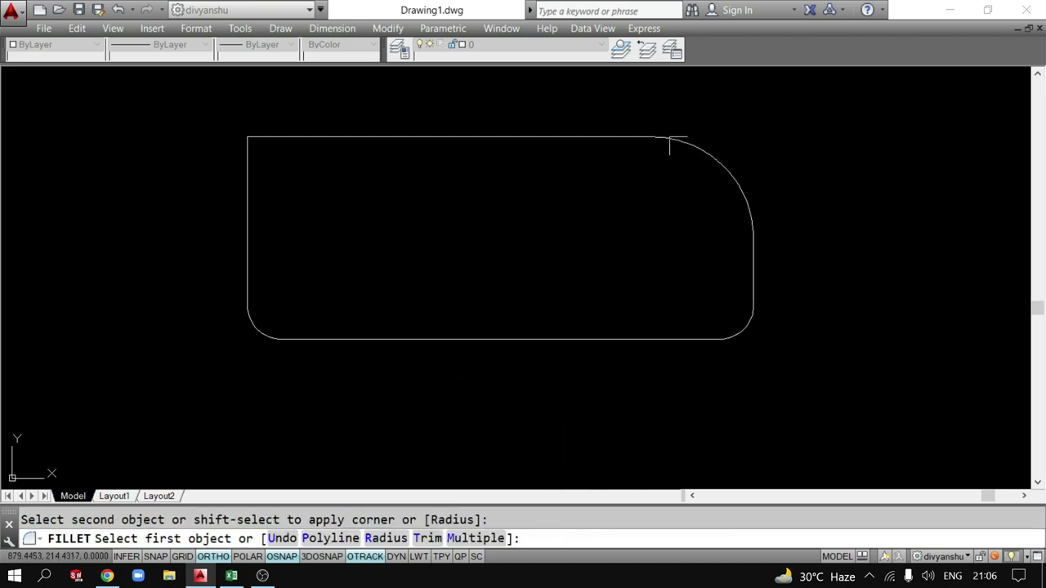
left_click(347, 140)
left_click(245, 202)
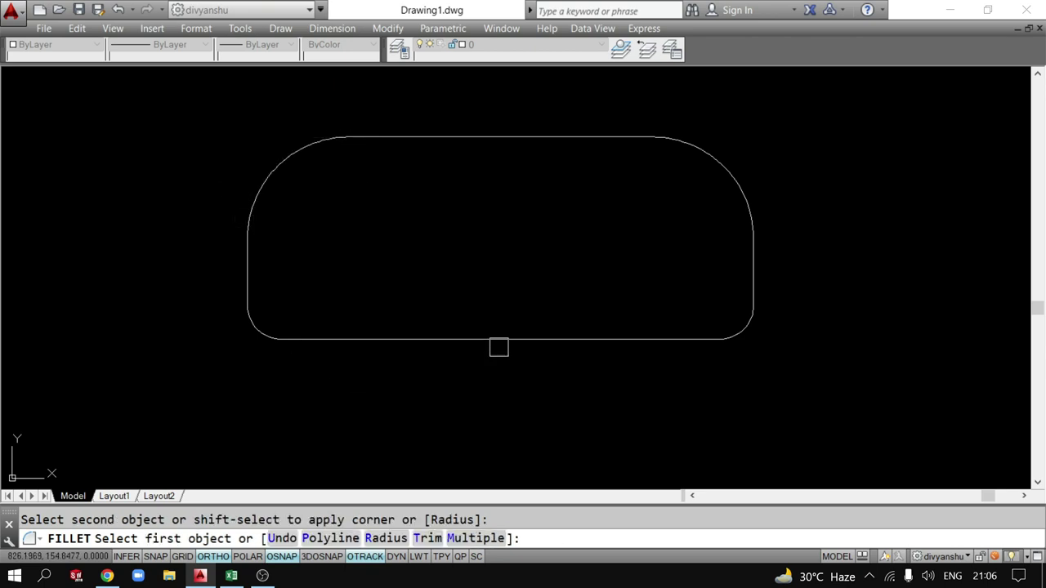
scroll(501, 334, "down", 4)
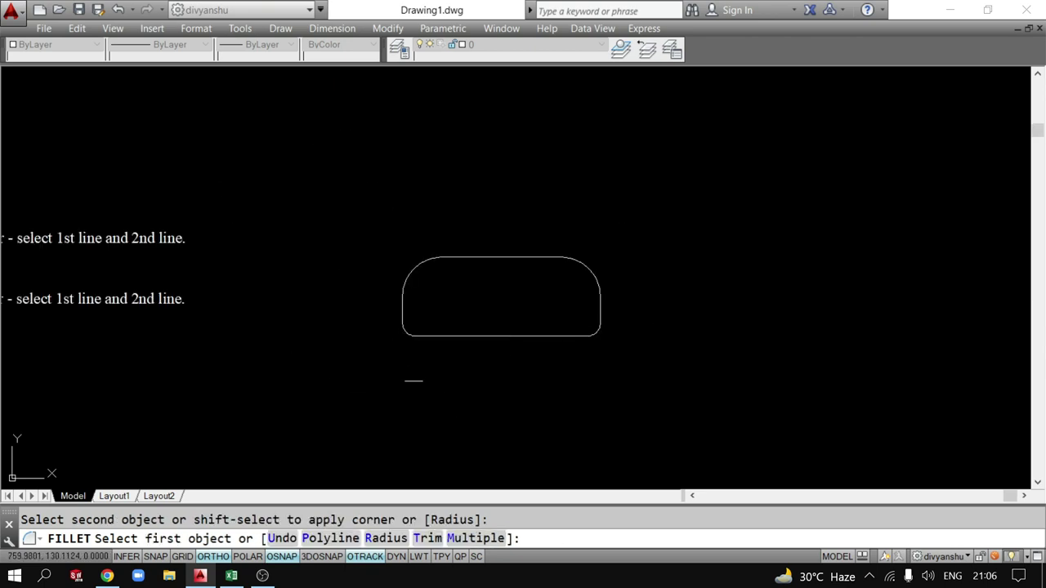
left_click(564, 333)
scroll(545, 327, "up", 2)
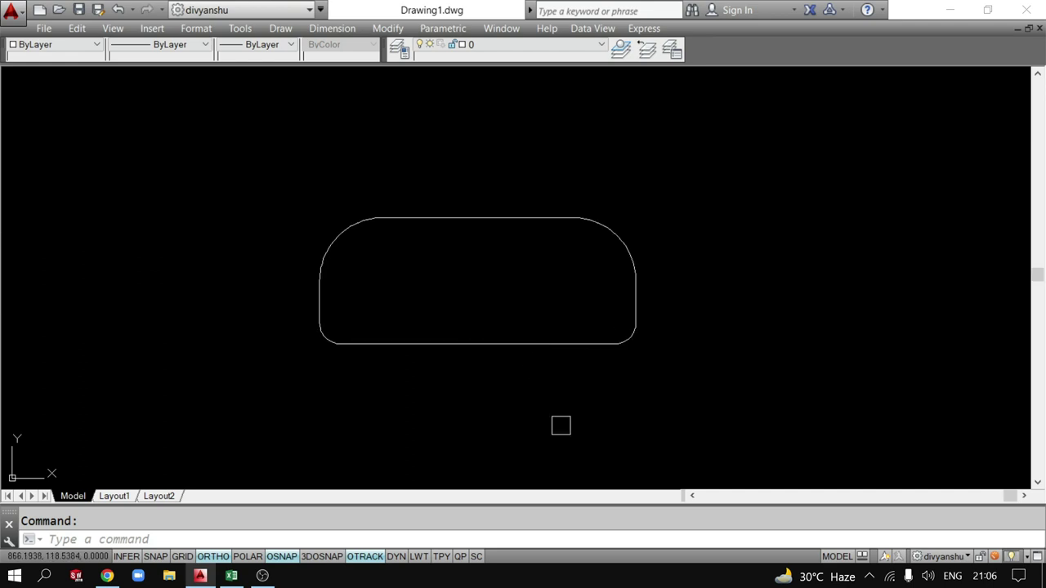
type("dr")
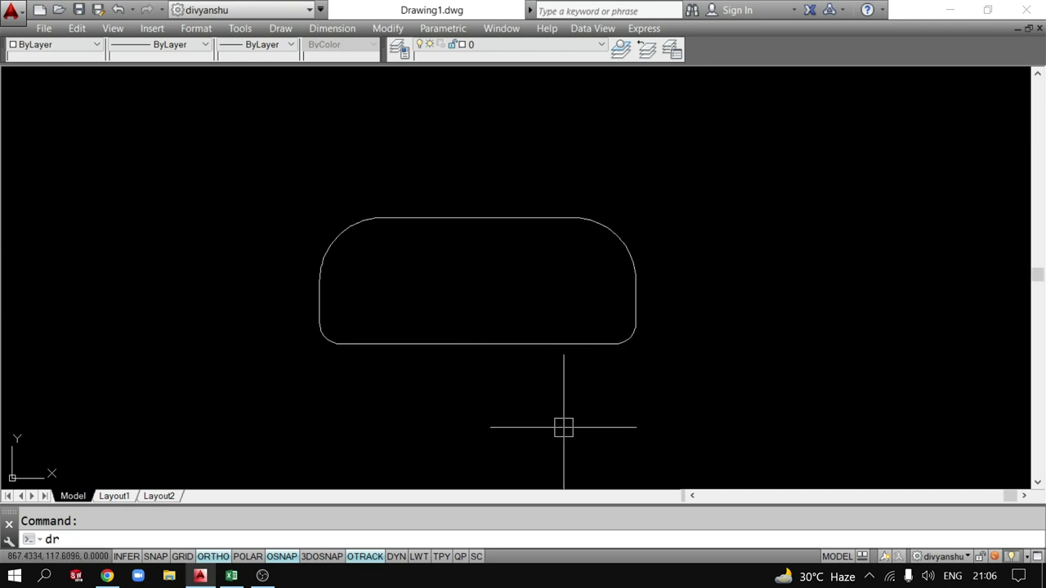
type("a")
Add radius dimensions: R10 on the lower-right arc, R30 on the upper-right arc.
key("Return")
scroll(628, 346, "up", 2)
left_click(628, 304)
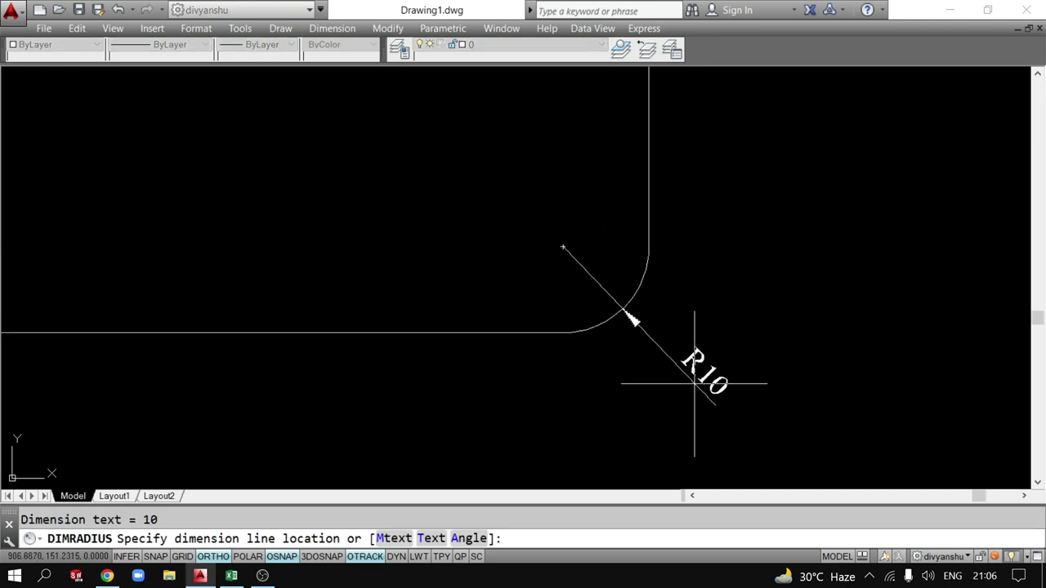
left_click(695, 382)
scroll(777, 264, "down", 3)
key("Return")
left_click(724, 152)
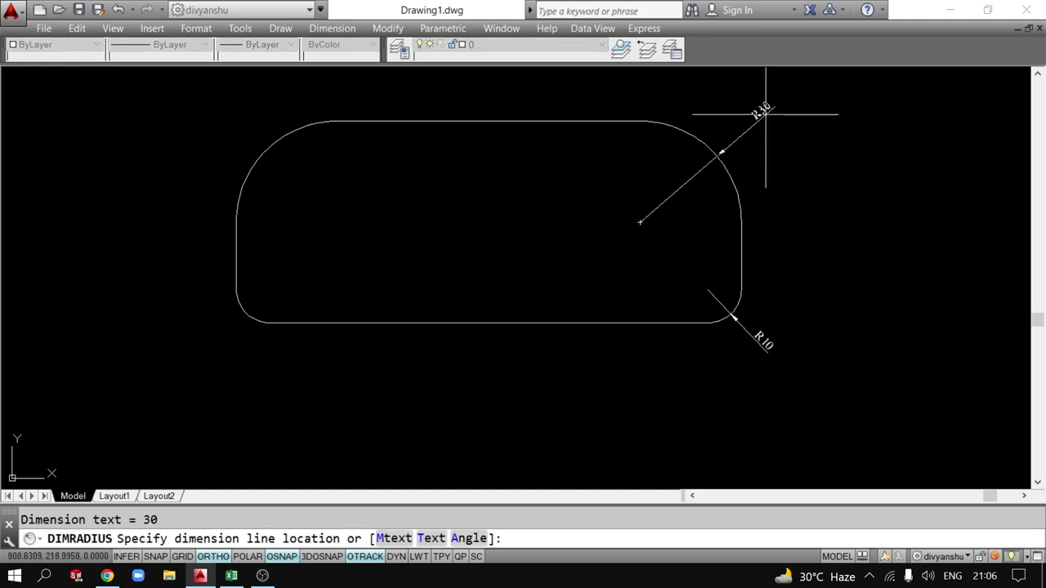
left_click(765, 114)
Add R30 on the upper-left arc and R10 on the lower-left arc.
key("Return")
left_click(268, 143)
left_click(245, 112)
key("Return")
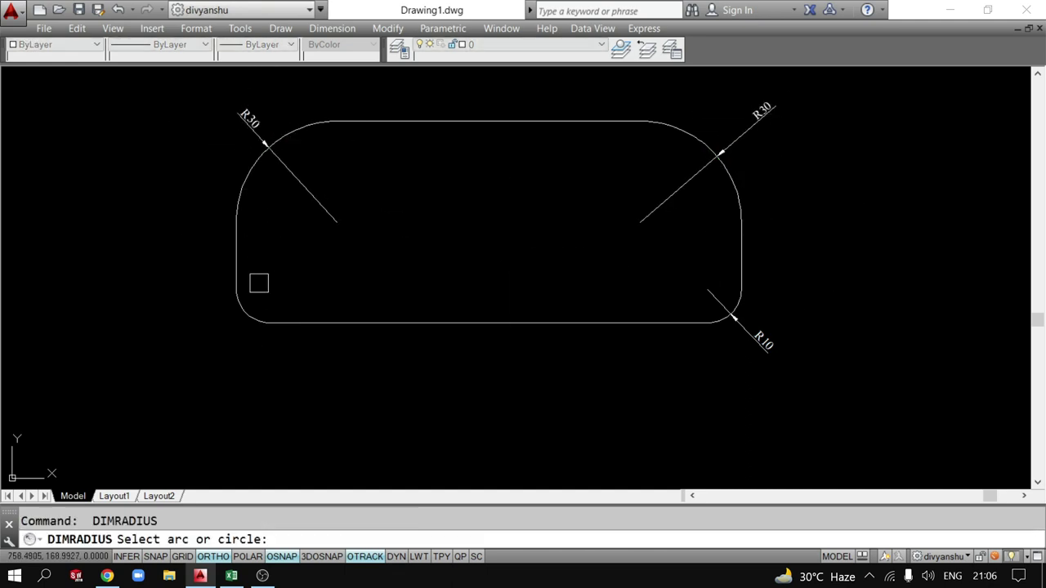
left_click(242, 306)
left_click(240, 354)
Window-select the slot with all its dimensions and erase it.
scroll(400, 385, "down", 2)
scroll(423, 388, "down", 1)
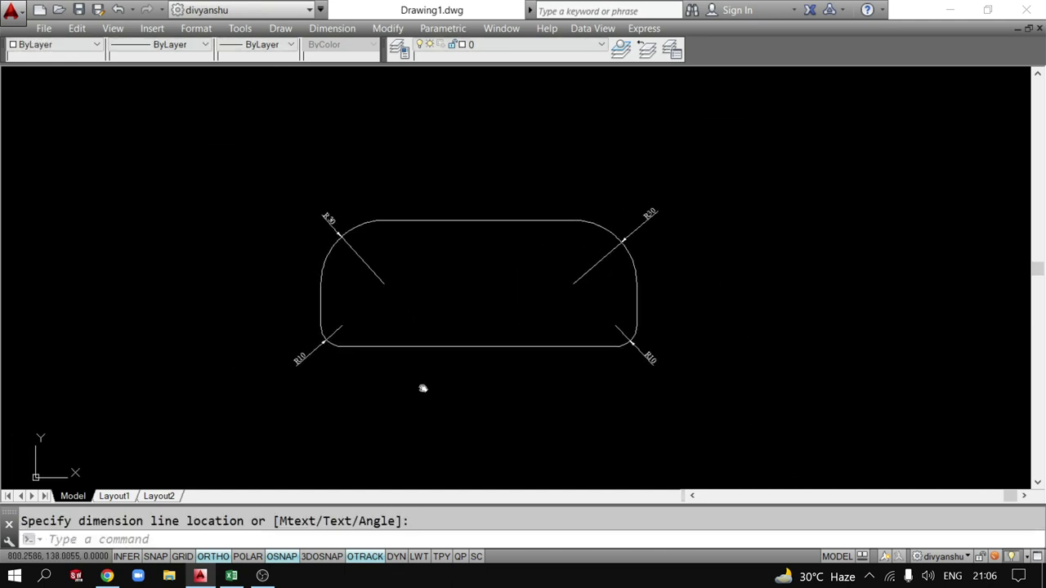
scroll(409, 308, "up", 2)
scroll(410, 308, "down", 2)
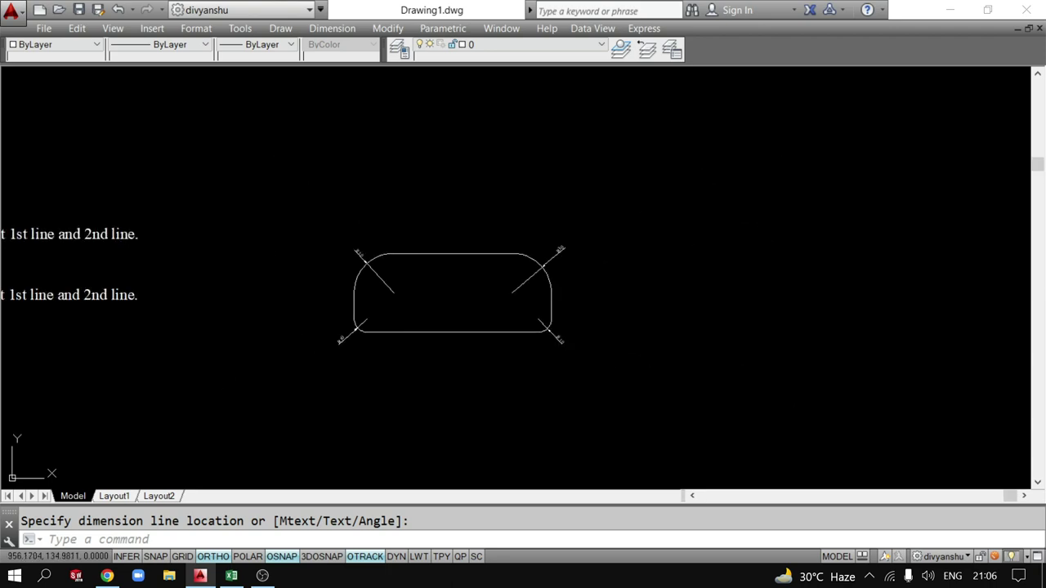
left_click(217, 226)
left_click(613, 457)
key("Delete")
Pan and zoom to bring the Fillet and Chamfer notes into view.
middle_click_drag(572, 444, 661, 306)
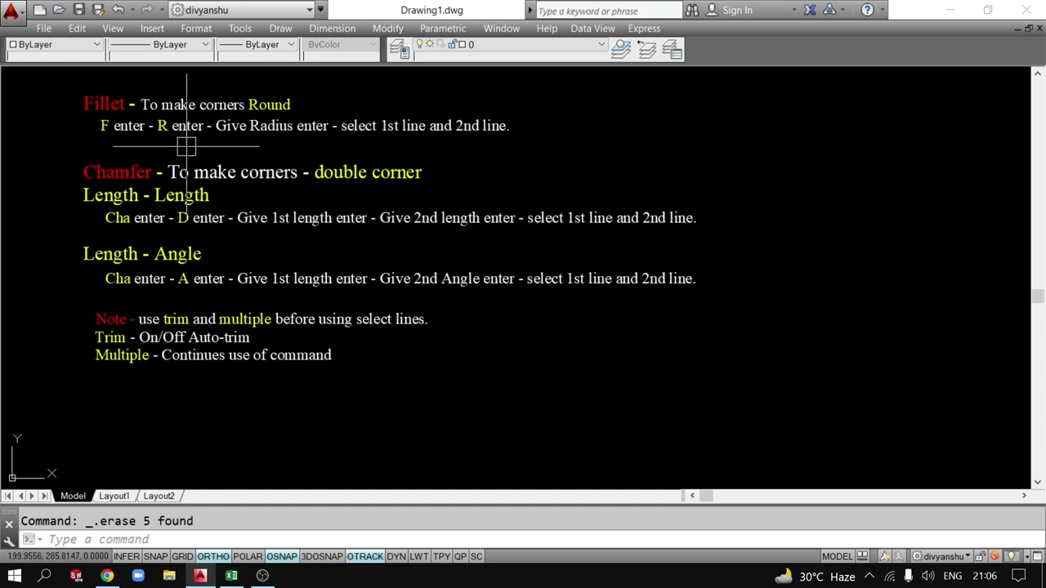
scroll(102, 186, "up", 2)
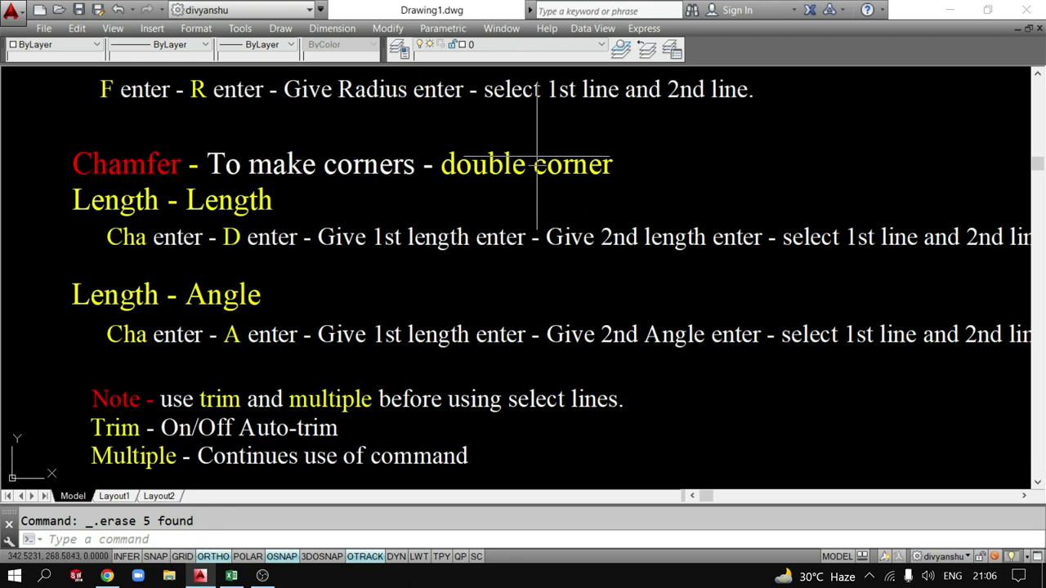
mouse_move(536, 169)
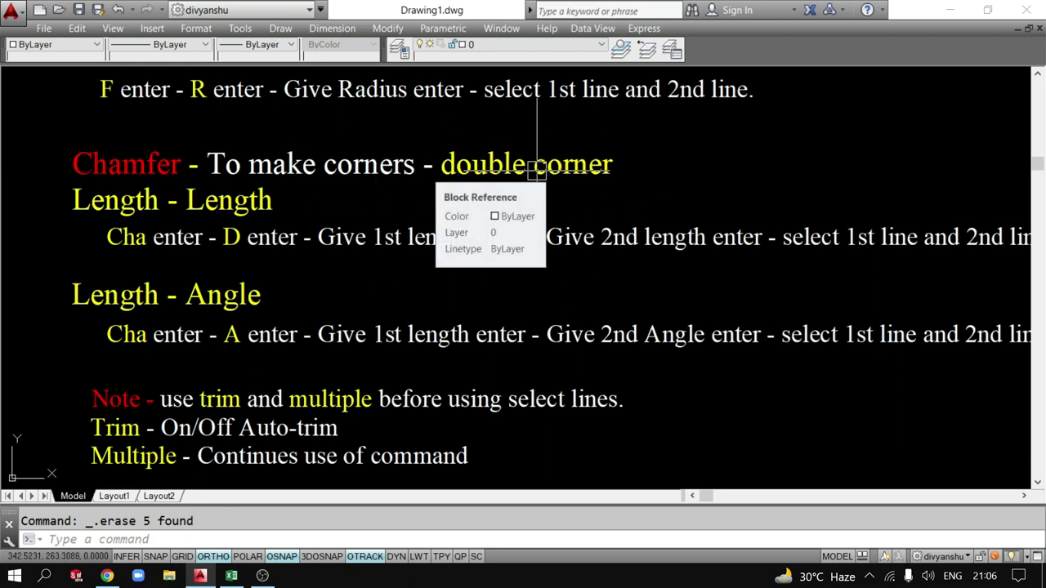
scroll(507, 180, "down", 5)
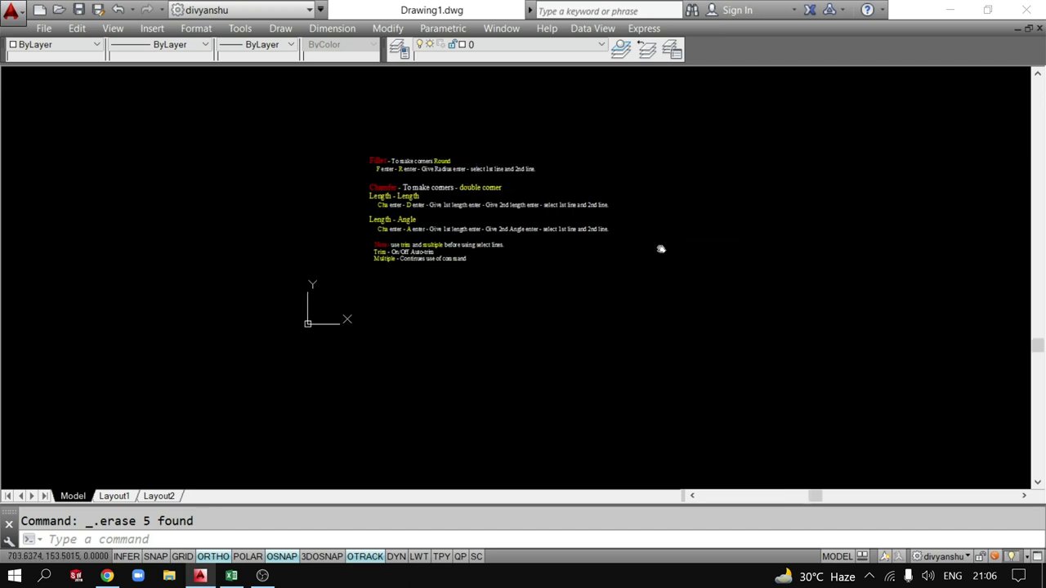
scroll(660, 248, "up", 4)
Draw a 100-unit vertical line and a 100-unit horizontal line meeting at a corner.
type("l")
key("Return")
left_click(650, 106)
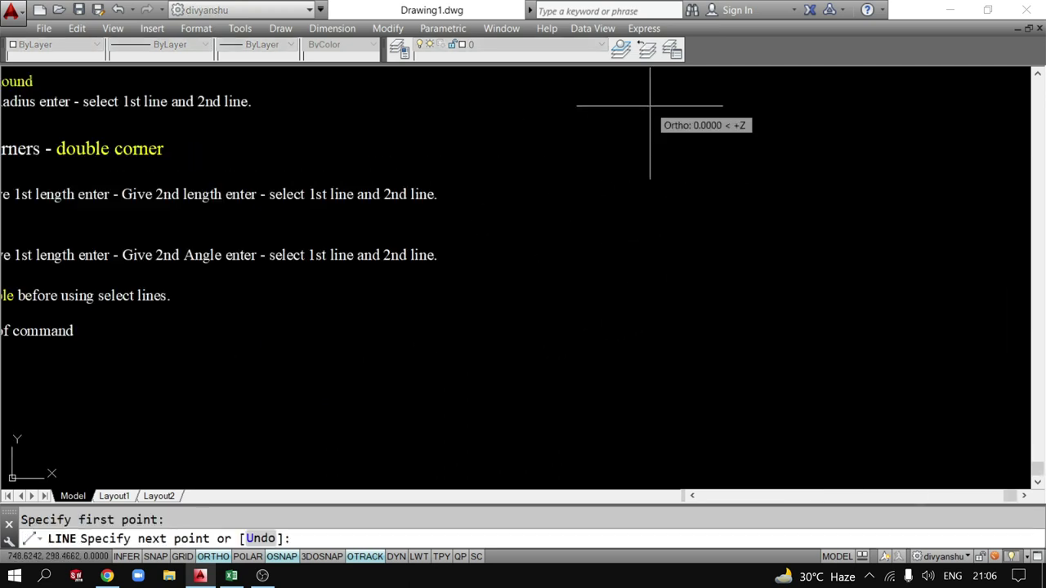
key("Return")
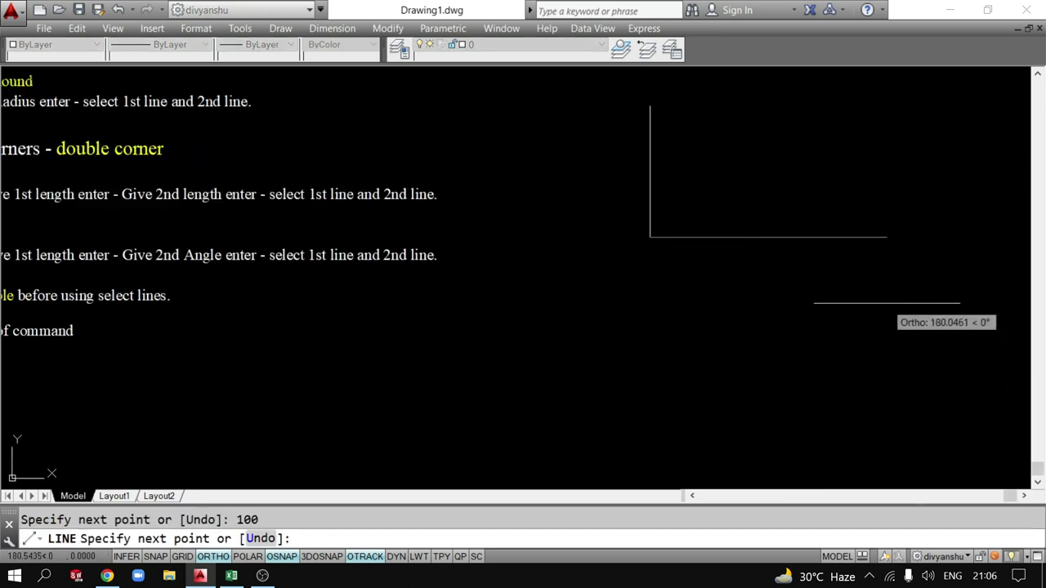
type("100")
key("Return")
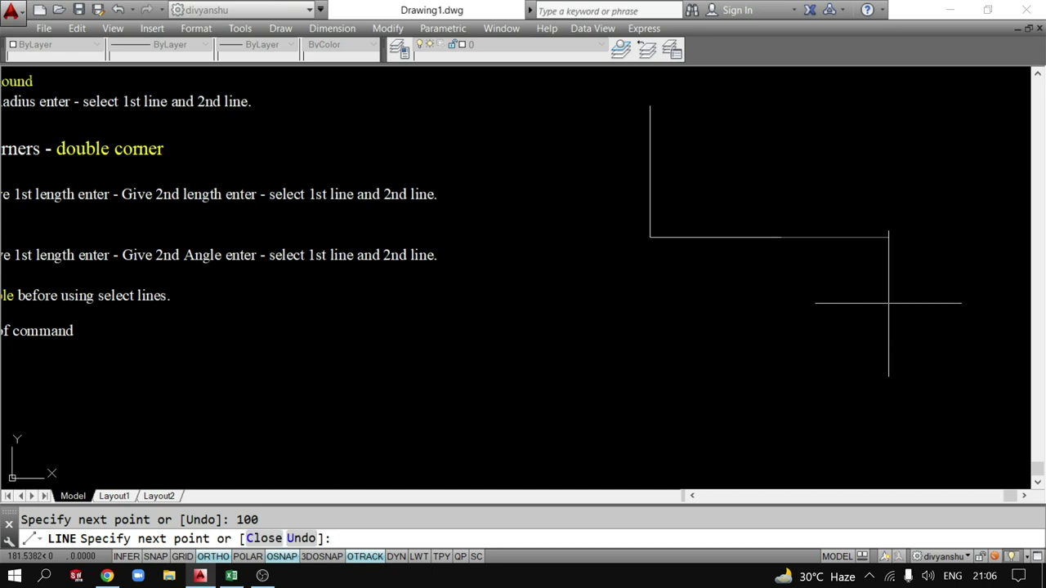
key("Escape")
scroll(695, 221, "up", 4)
middle_click_drag(658, 260, 659, 320)
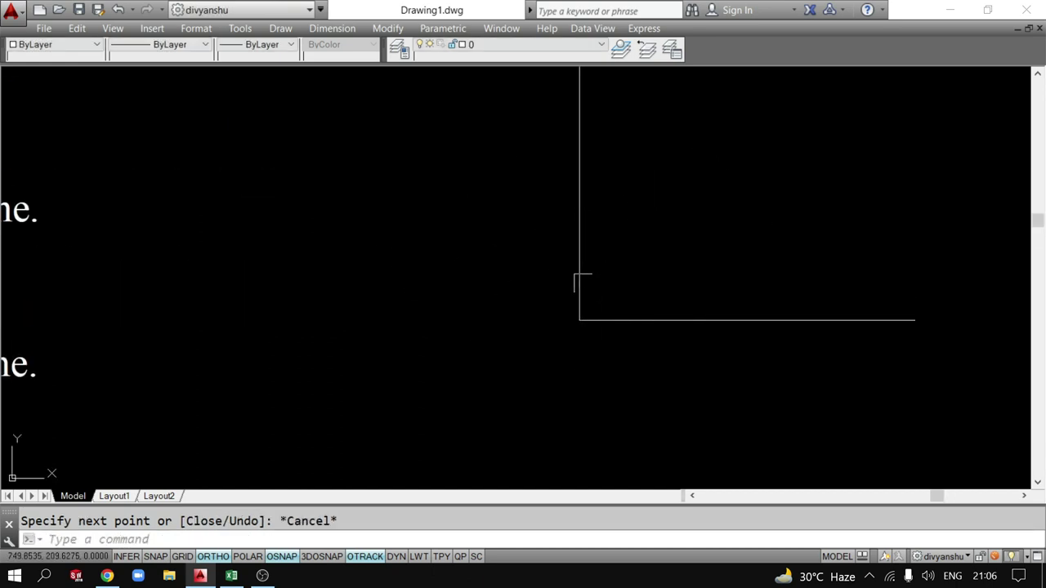
Draw a diagonal across the corner with Ortho off and trim the overhang.
type("l")
key("Return")
left_click(217, 556)
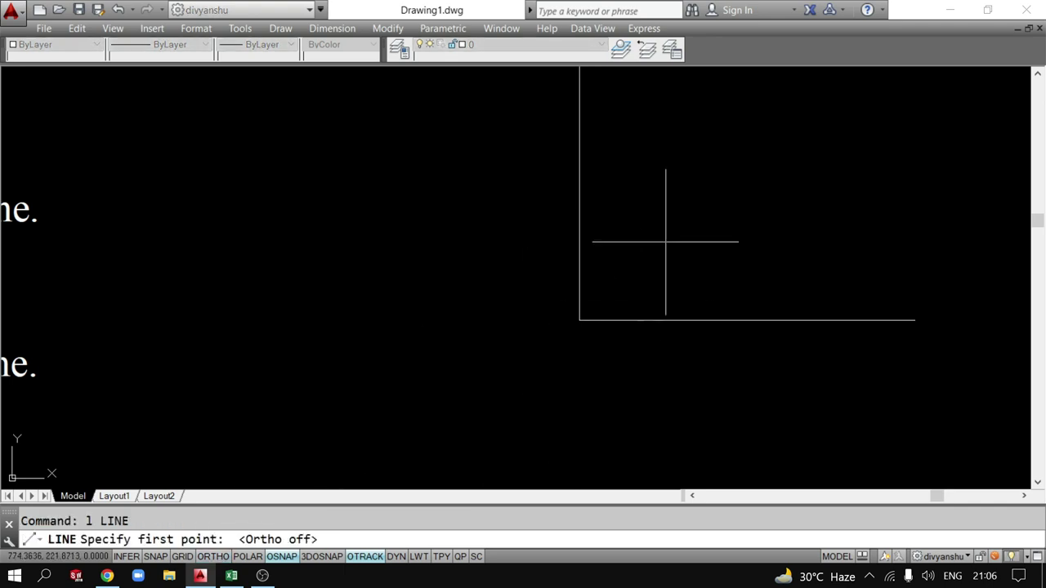
left_click(580, 194)
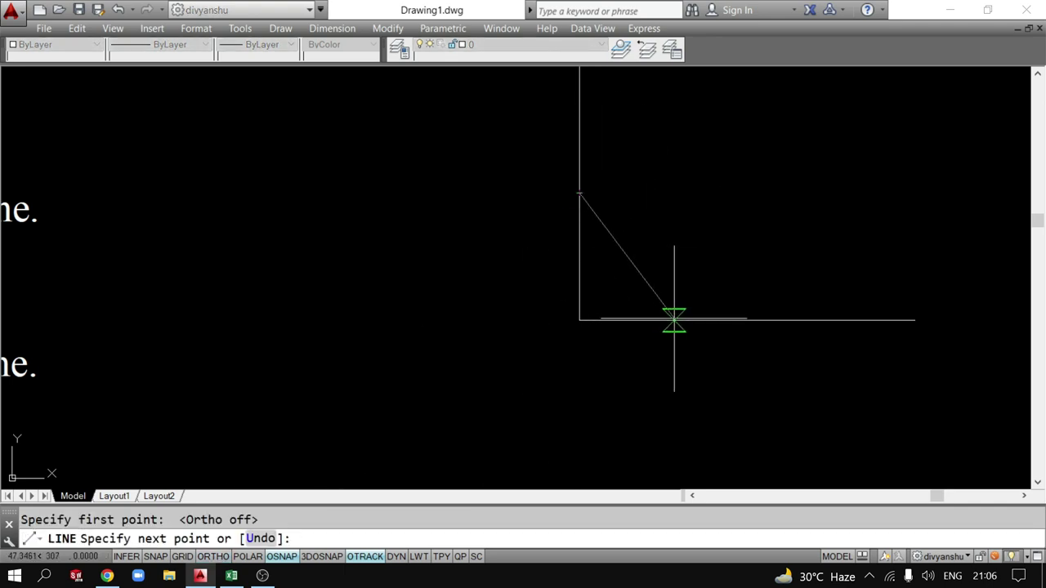
left_click(674, 319)
key("Escape")
type("tr")
key("Return")
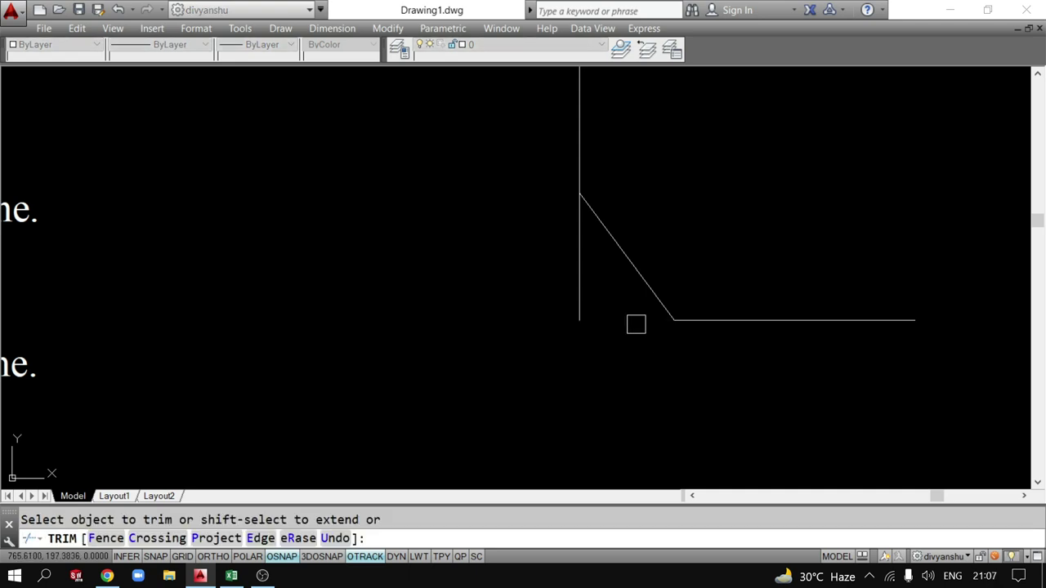
key("Escape")
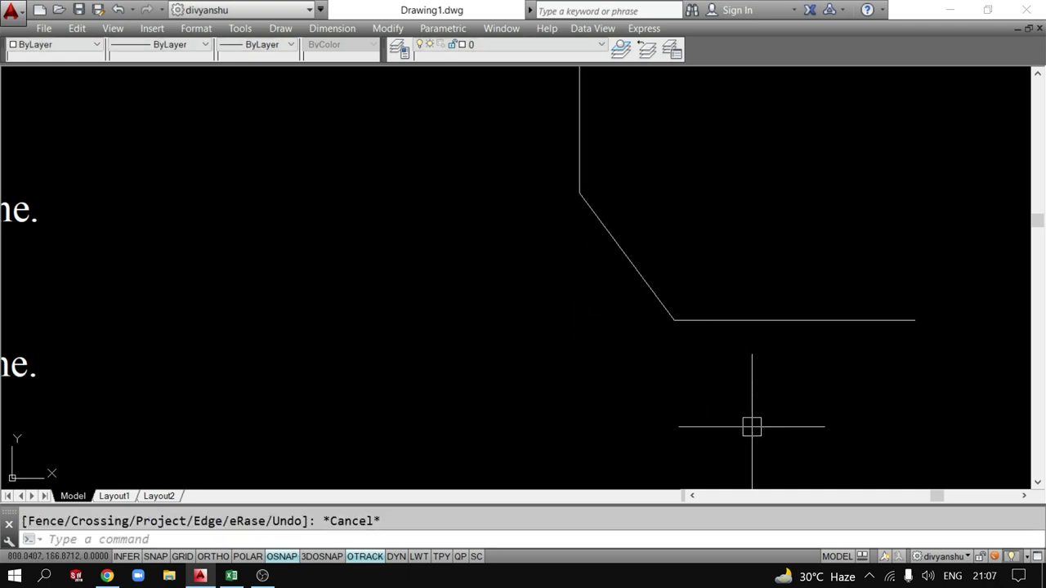
Dimension the chamfer's 28.27 horizontal width and relabel it D1.
type("dli")
key("Return")
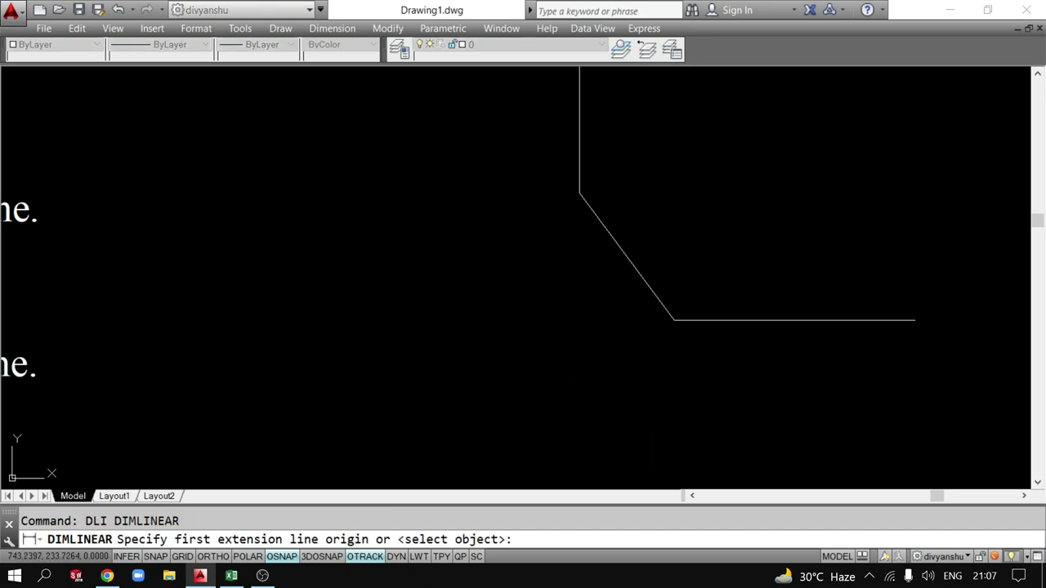
left_click(580, 192)
left_click(673, 319)
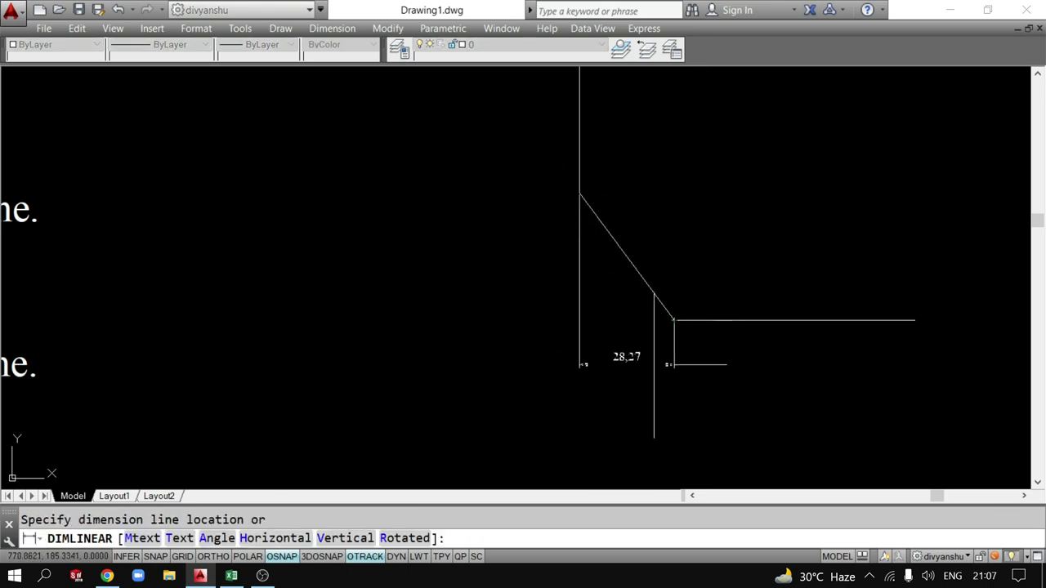
left_click(648, 371)
double_click(645, 362)
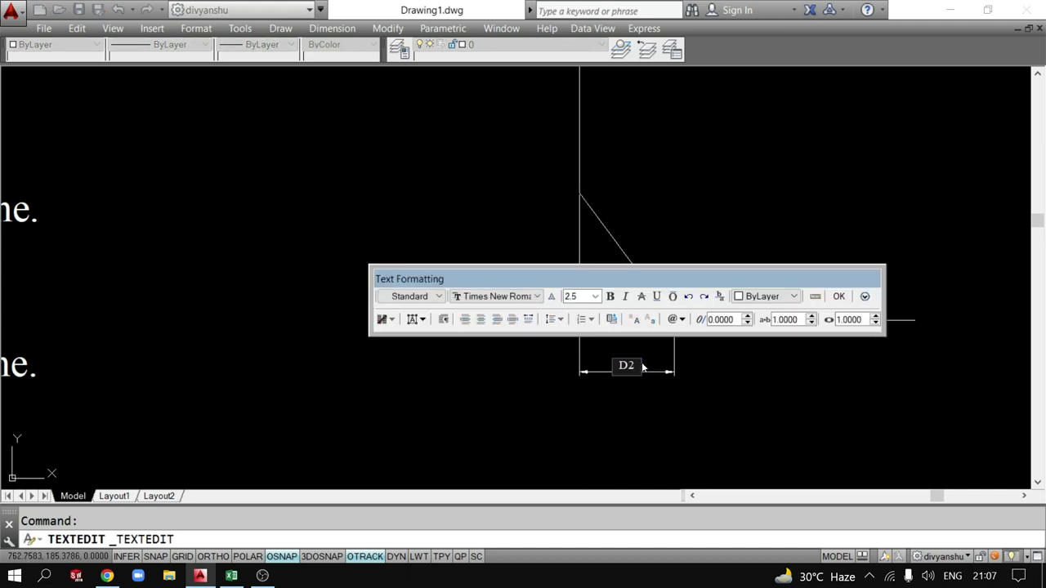
left_click(634, 428)
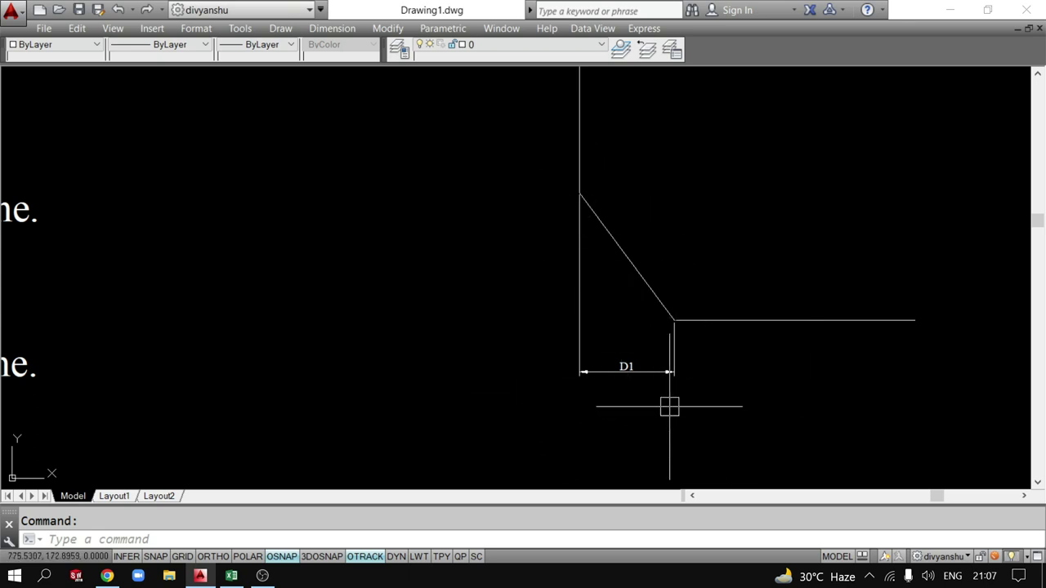
left_click(532, 539)
Dimension the slanted line's 37.98 vertical height and relabel it D2.
type("dli")
key("Return")
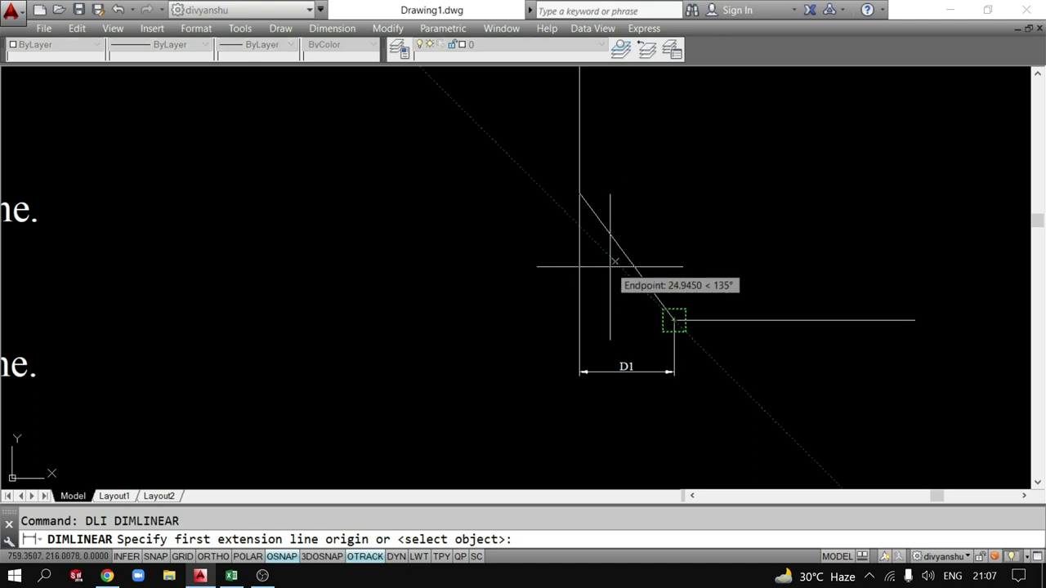
key("Return")
left_click(624, 255)
left_click(525, 269)
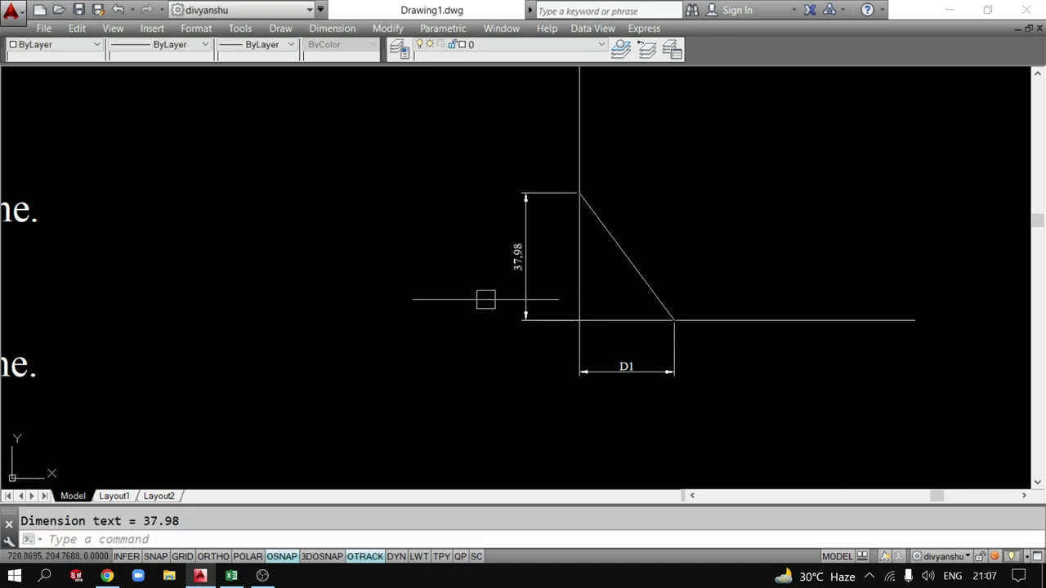
left_click(523, 260)
double_click(518, 257)
type("D2")
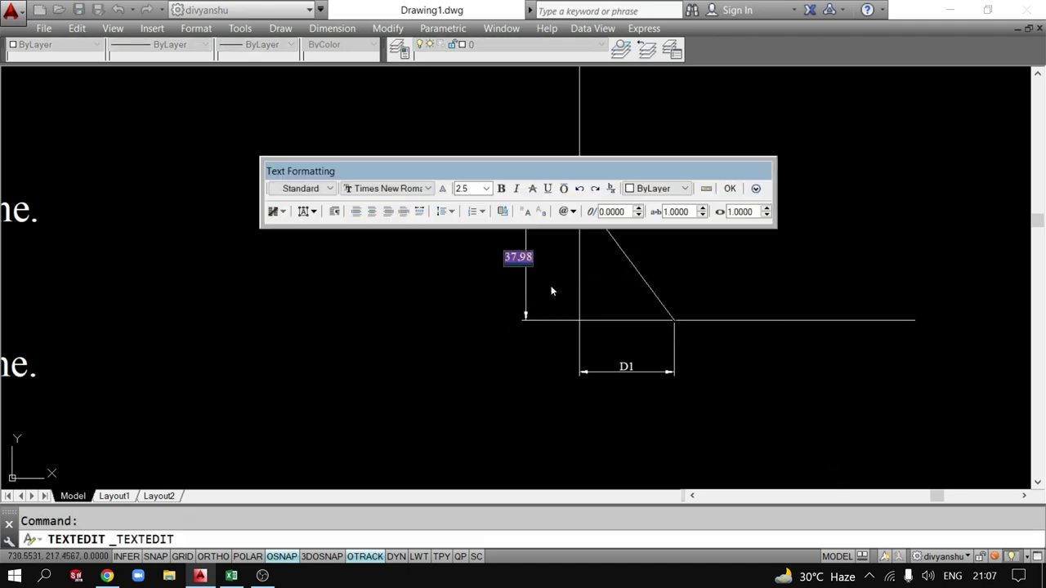
left_click(727, 189)
scroll(647, 415, "down", 1)
scroll(675, 402, "down", 2)
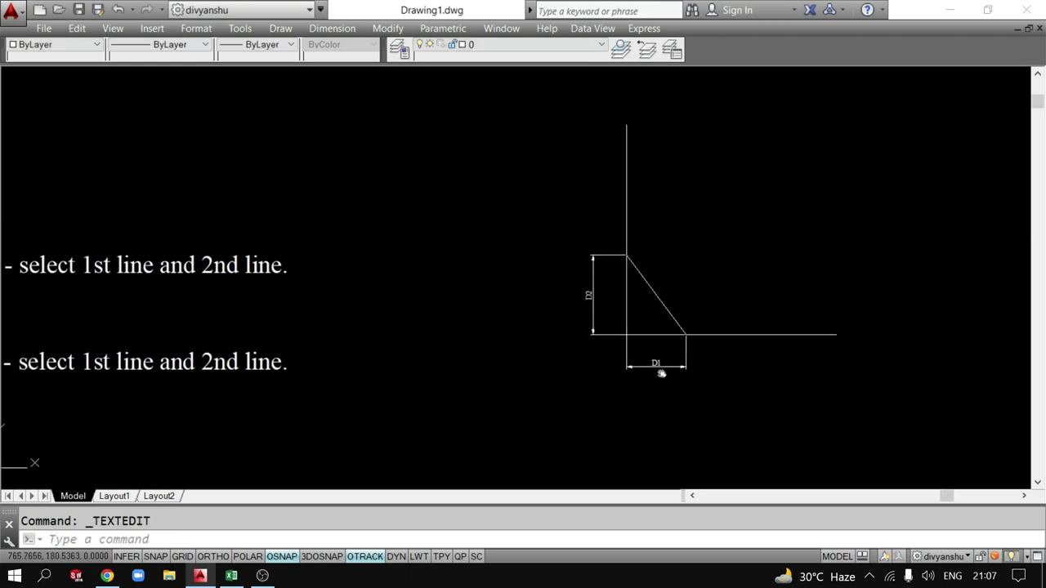
scroll(645, 341, "up", 3)
scroll(621, 302, "down", 4)
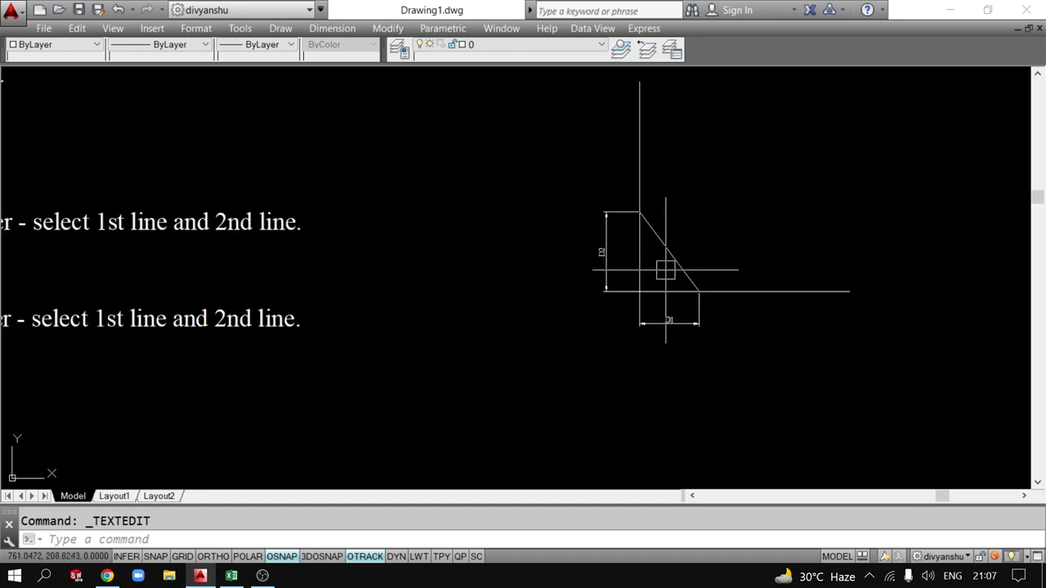
scroll(694, 287, "up", 2)
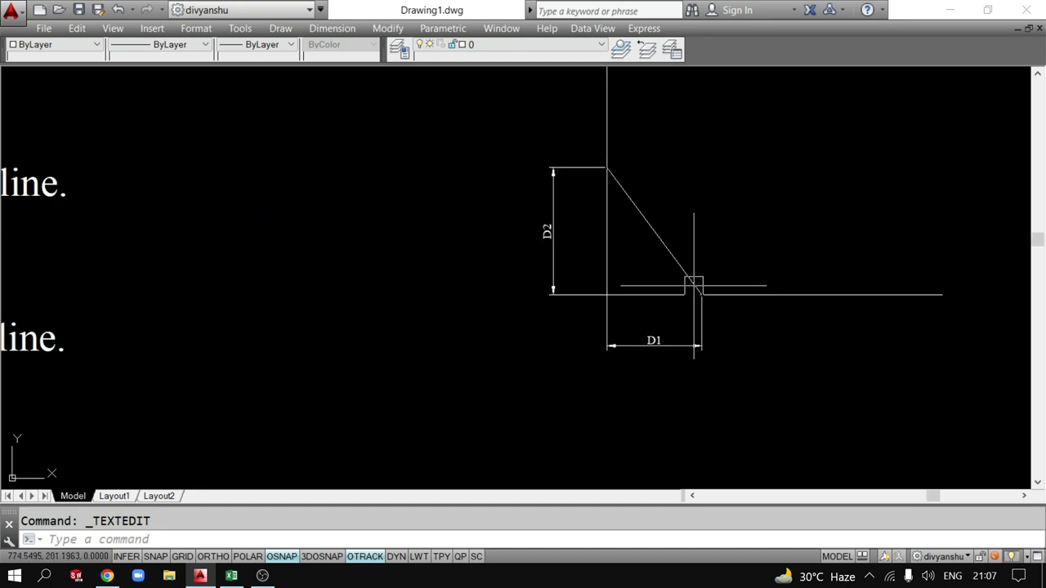
scroll(694, 286, "down", 2)
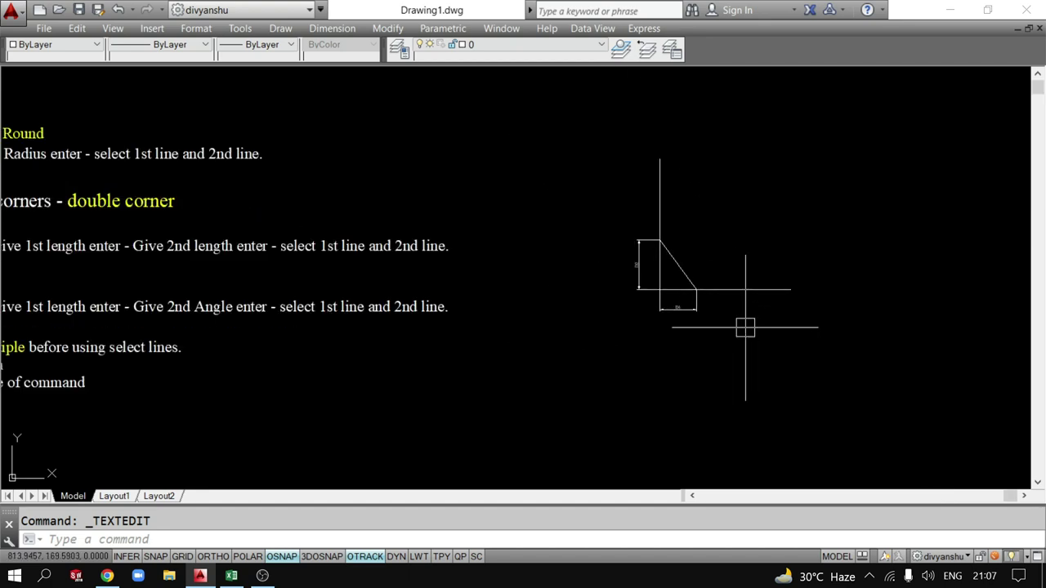
Copy the chamfer drawing with its dimensions, offset slightly downward.
left_click_drag(747, 327, 642, 227)
type("o")
key("Return")
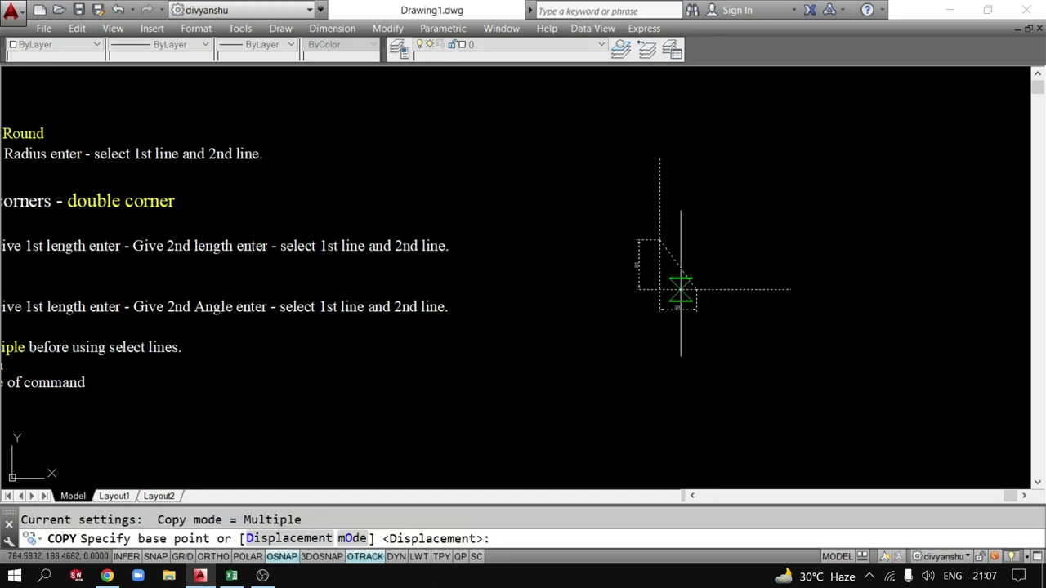
left_click(660, 276)
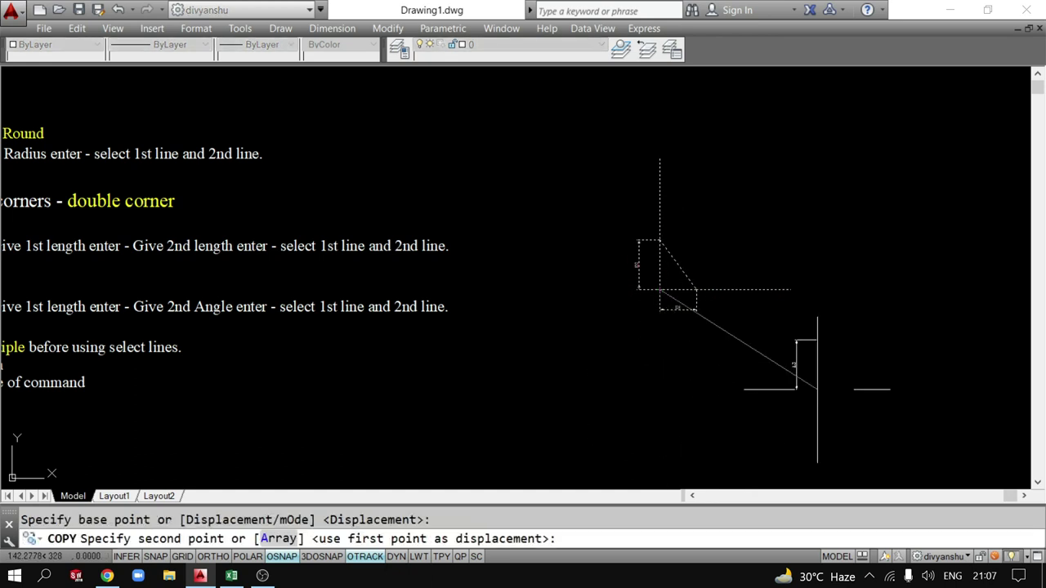
left_click(659, 290)
key("Escape")
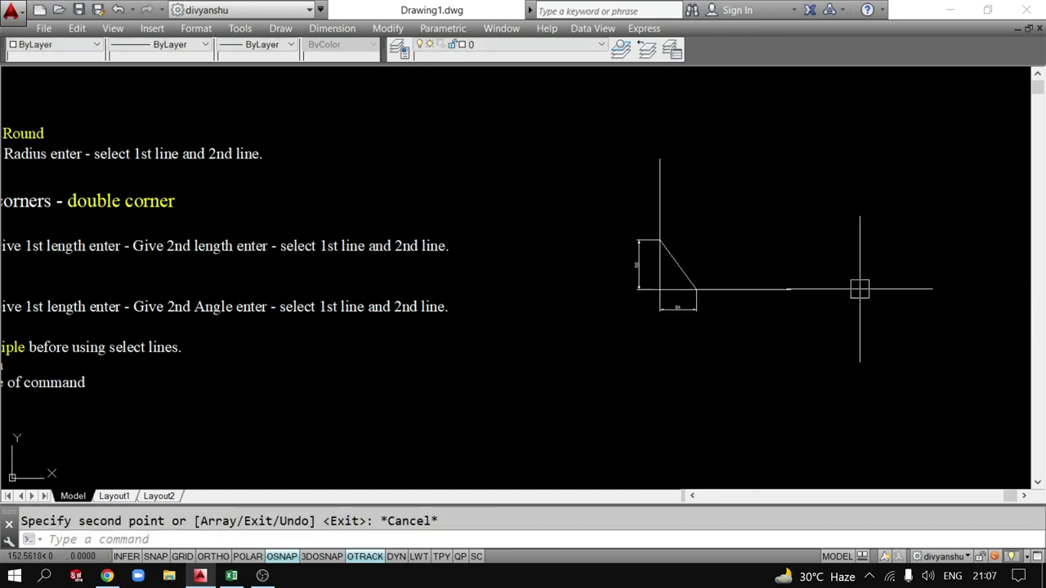
Copy all the chamfer objects again, placing the duplicate below the original.
left_click_drag(813, 143, 625, 327)
type("co")
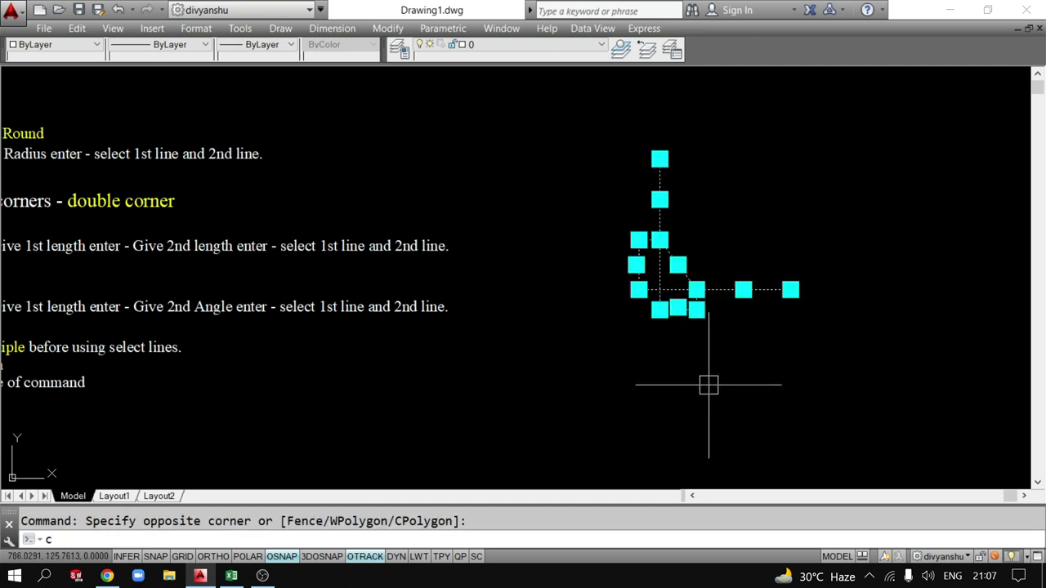
key("Return")
left_click(660, 289)
scroll(651, 388, "down", 2)
scroll(657, 391, "down", 2)
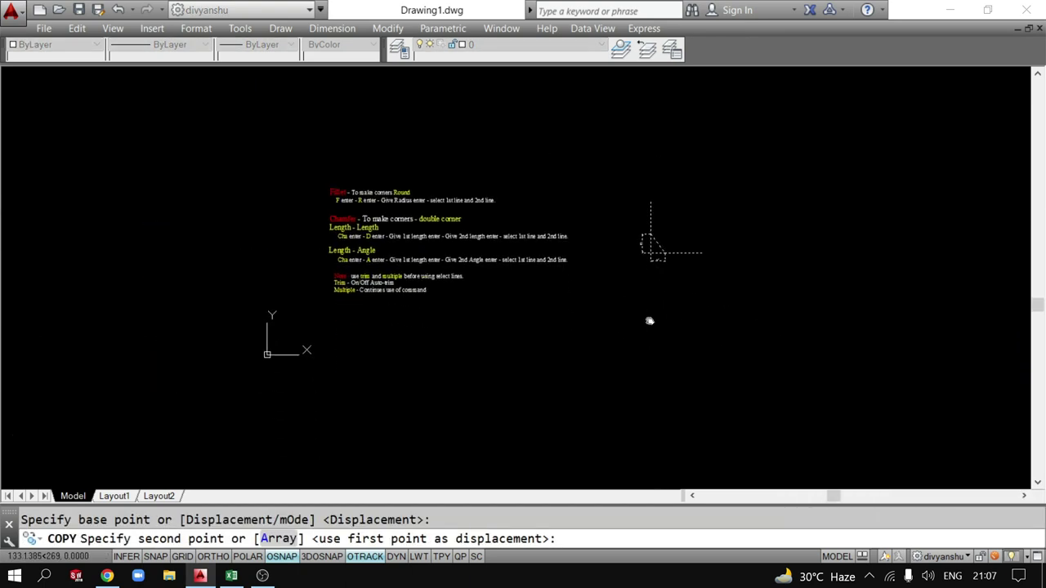
left_click(647, 335)
key("Escape")
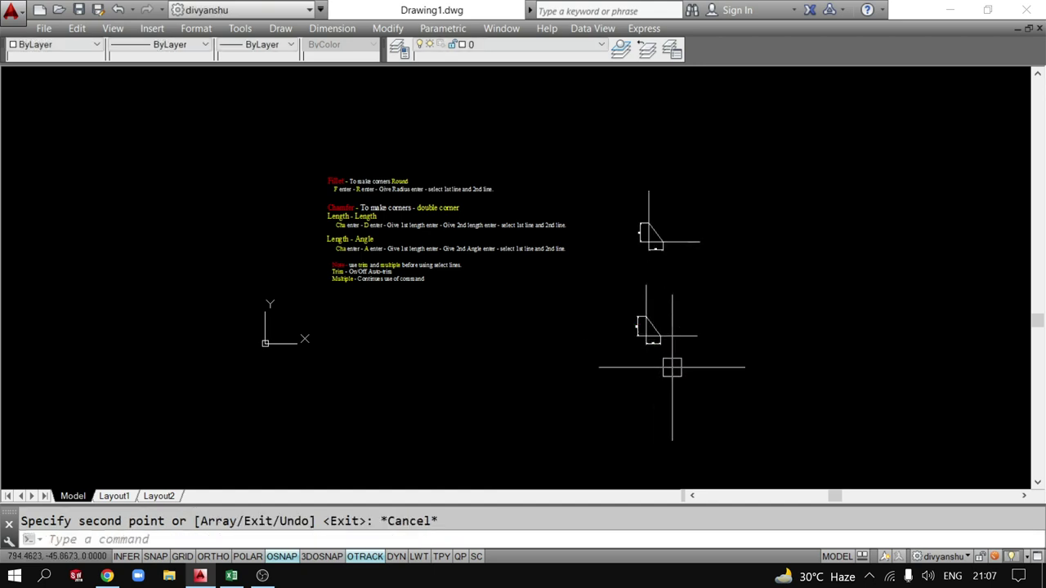
scroll(670, 364, "up", 3)
scroll(564, 359, "up", 1)
scroll(553, 357, "up", 1)
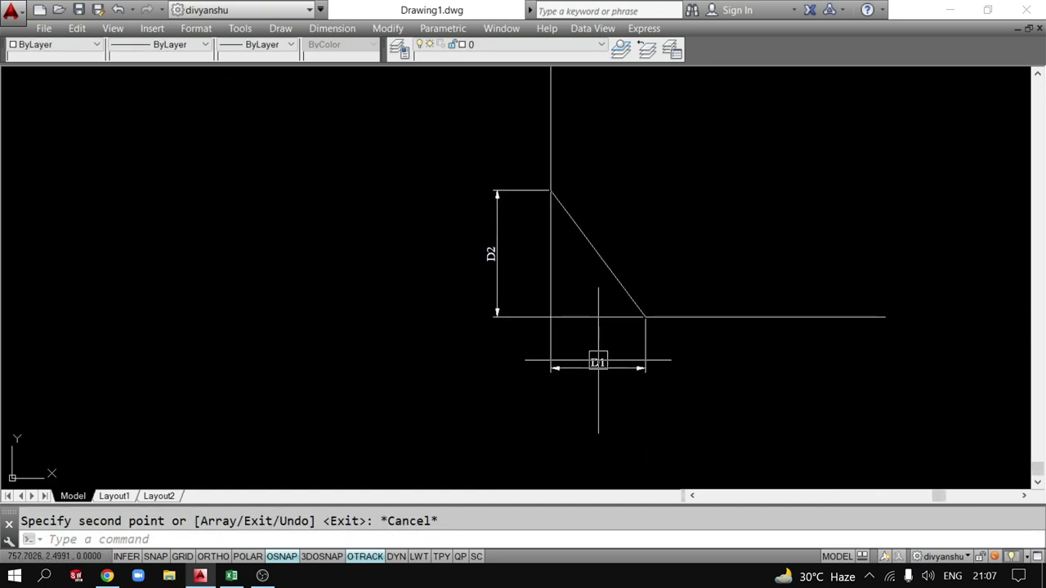
Delete both overlapping D2 height dimensions.
left_click(490, 257)
key("Delete")
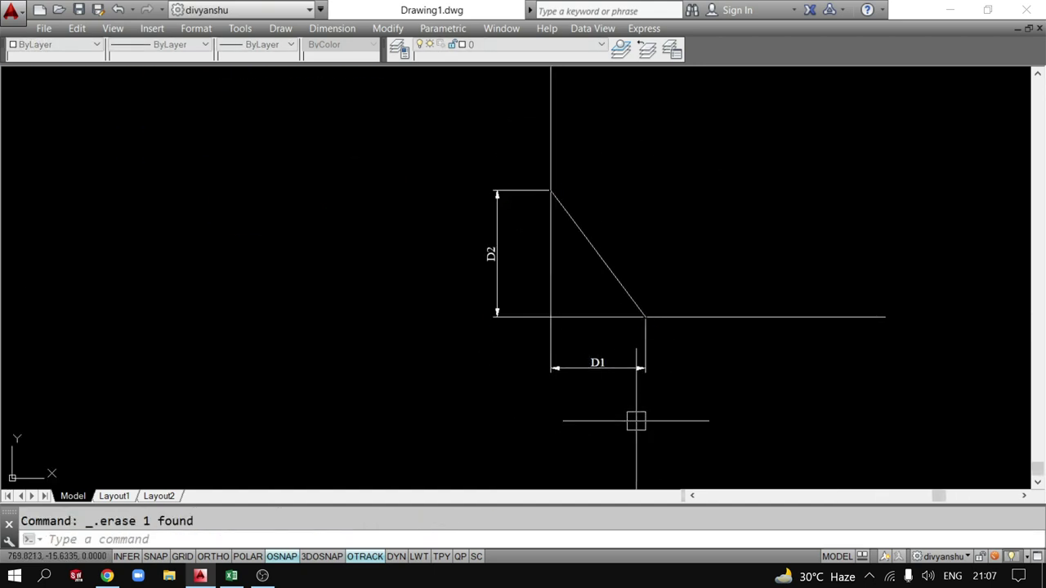
left_click(495, 290)
key("Delete")
type("a")
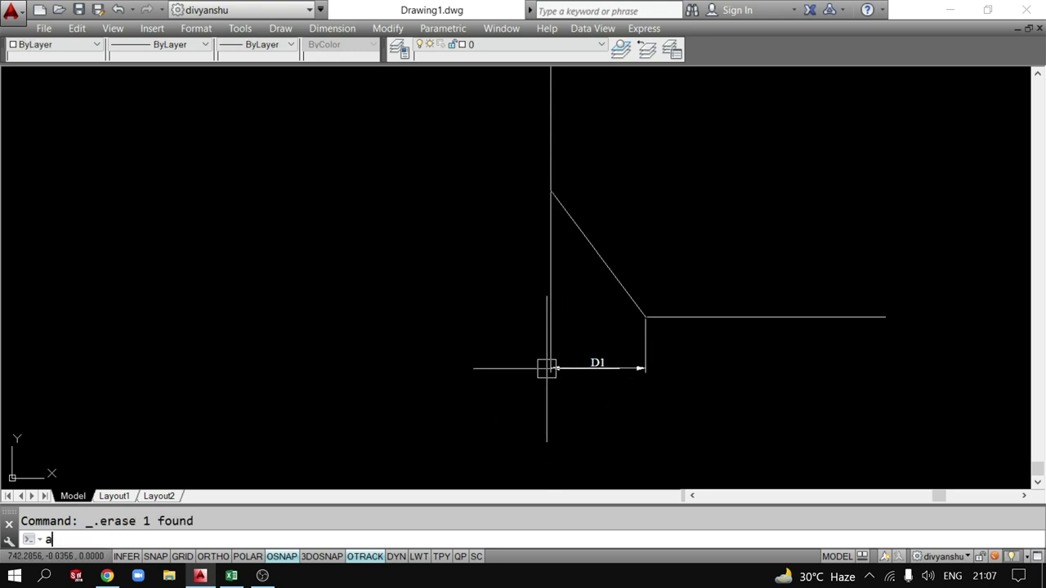
type("n")
key("Escape")
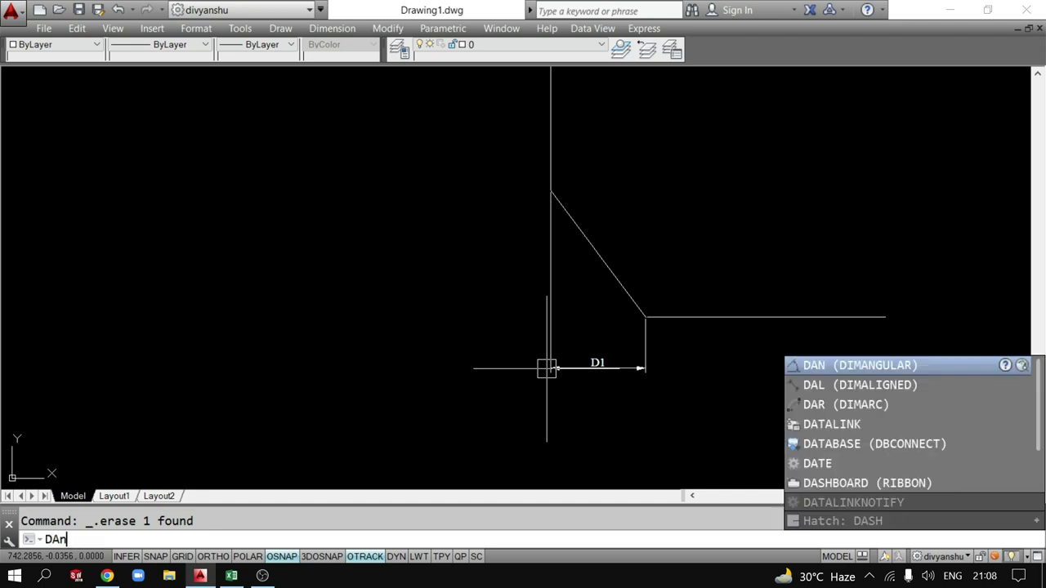
Add a 53° angular dimension between the horizontal and slanted lines, relabelled A.
type("n")
key("Return")
left_click(681, 317)
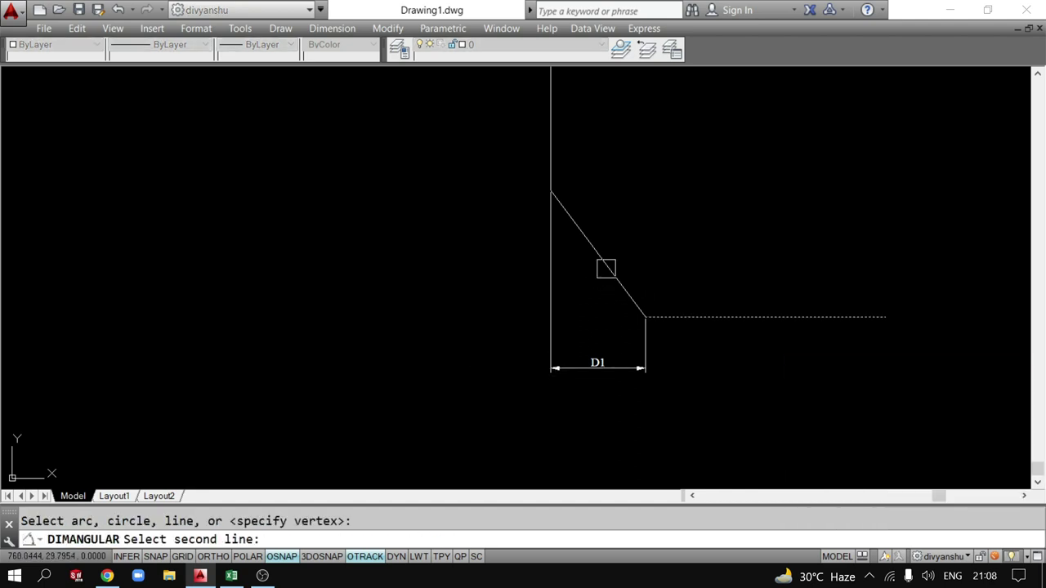
left_click(605, 268)
left_click(488, 243)
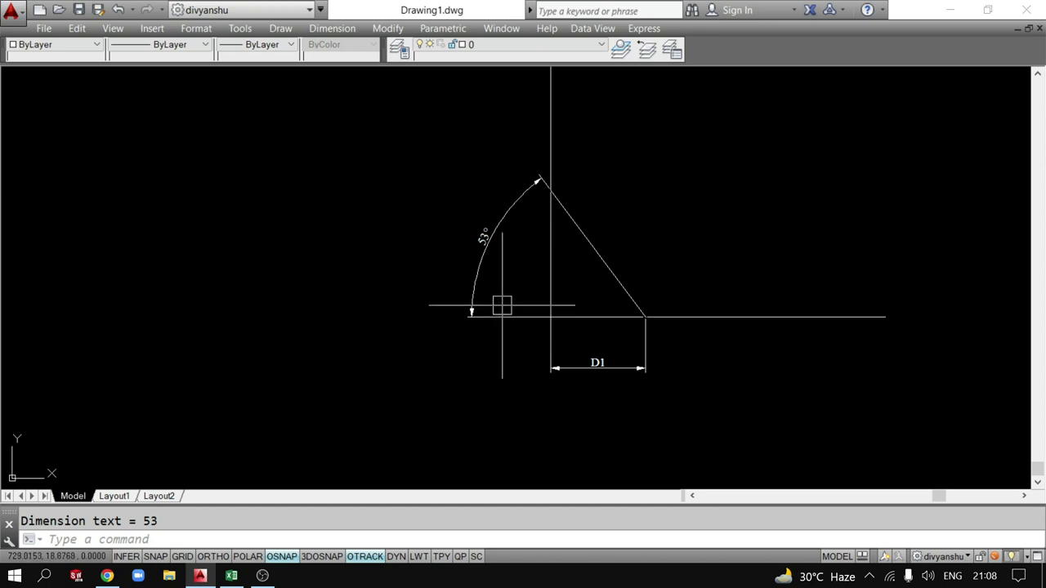
double_click(491, 236)
type("A")
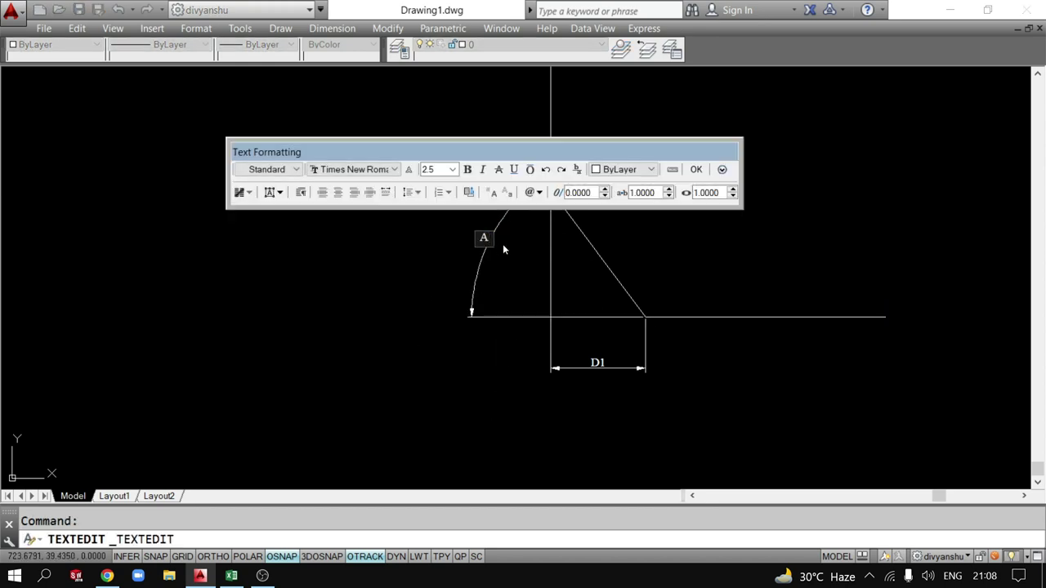
left_click(699, 169)
scroll(512, 332, "up", 2)
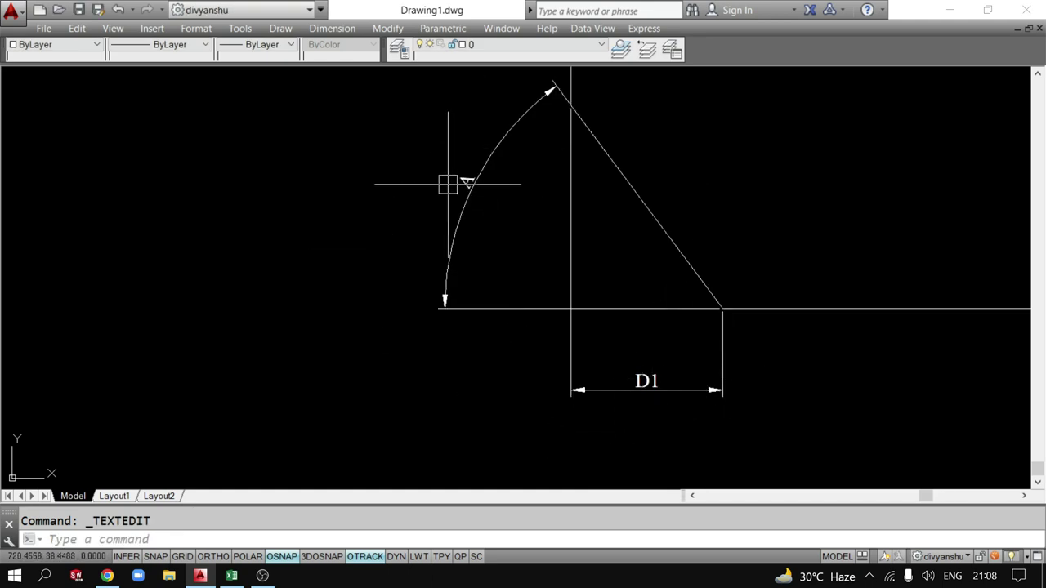
scroll(448, 184, "down", 3)
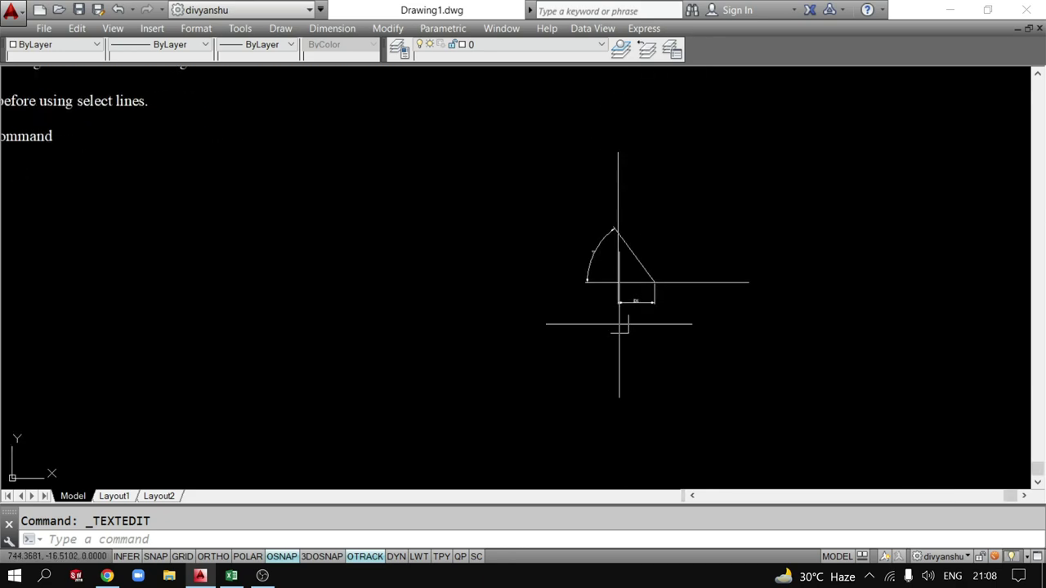
Pan and zoom until the Fillet notes and their heading are in view.
scroll(563, 138, "down", 3)
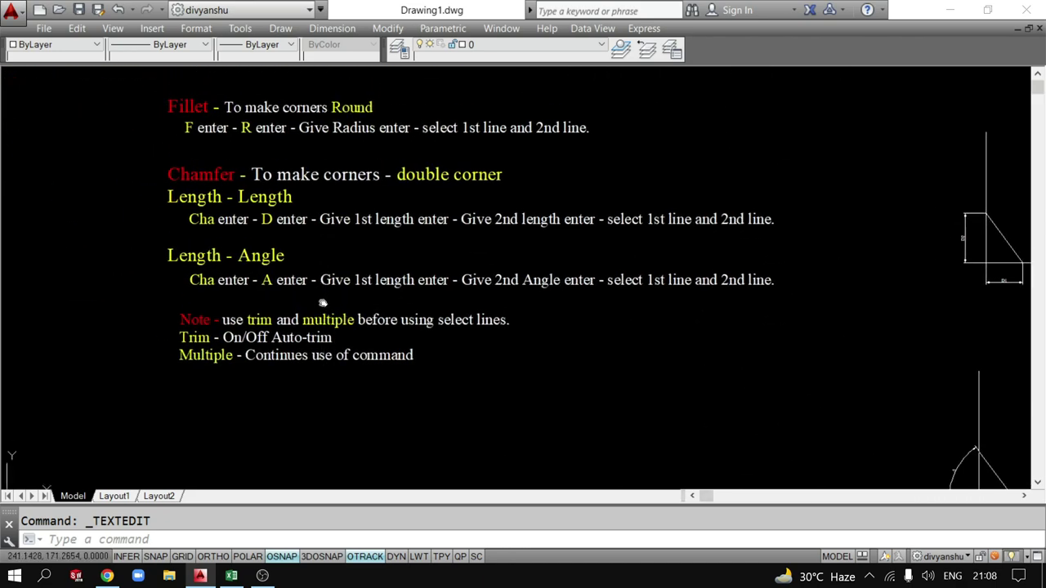
scroll(376, 339, "up", 2)
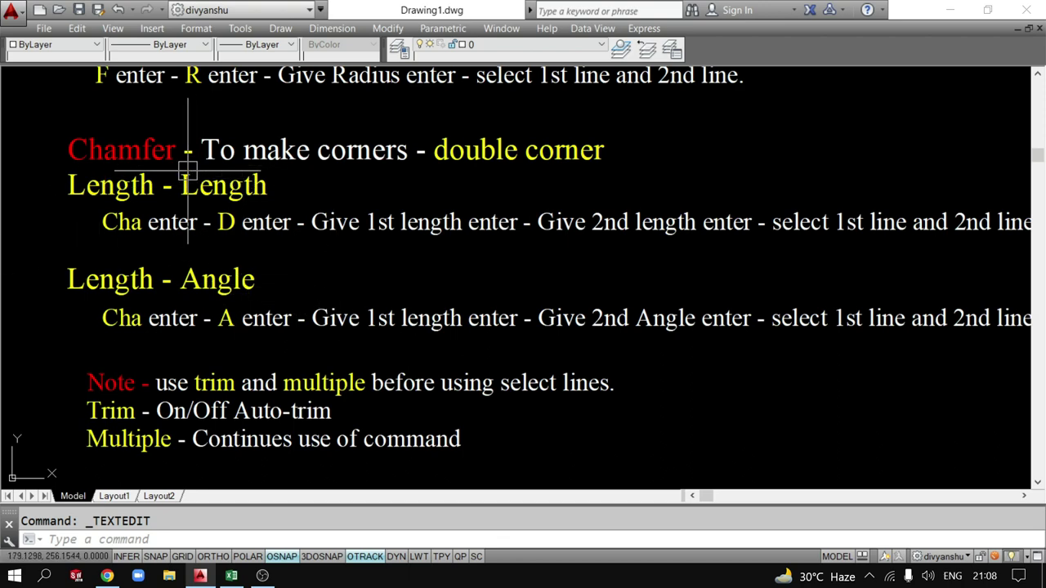
middle_click_drag(243, 258, 205, 269)
scroll(206, 274, "down", 2)
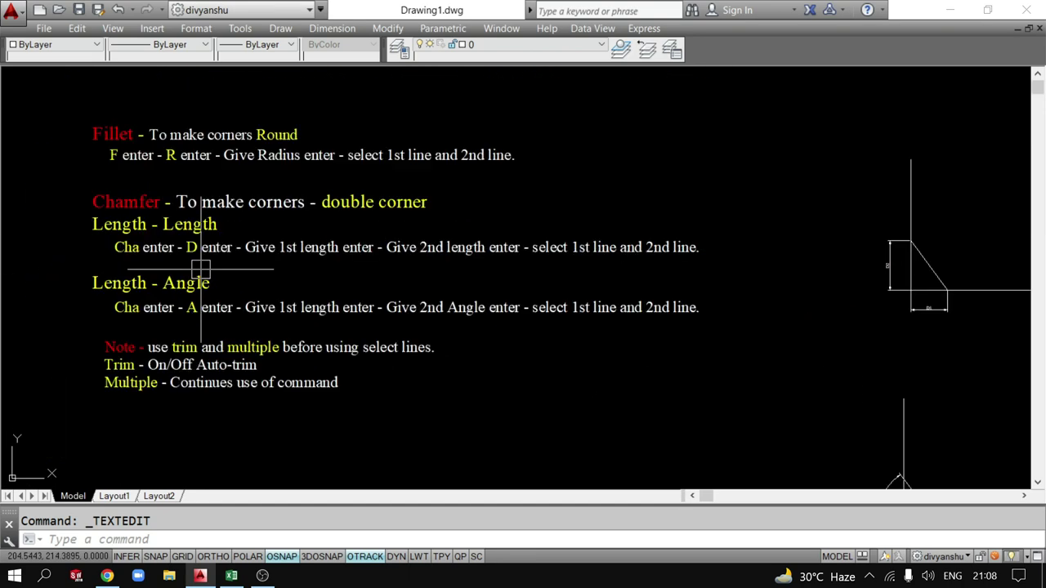
scroll(183, 271, "up", 2)
scroll(183, 271, "down", 2)
middle_click_drag(172, 213, 175, 284)
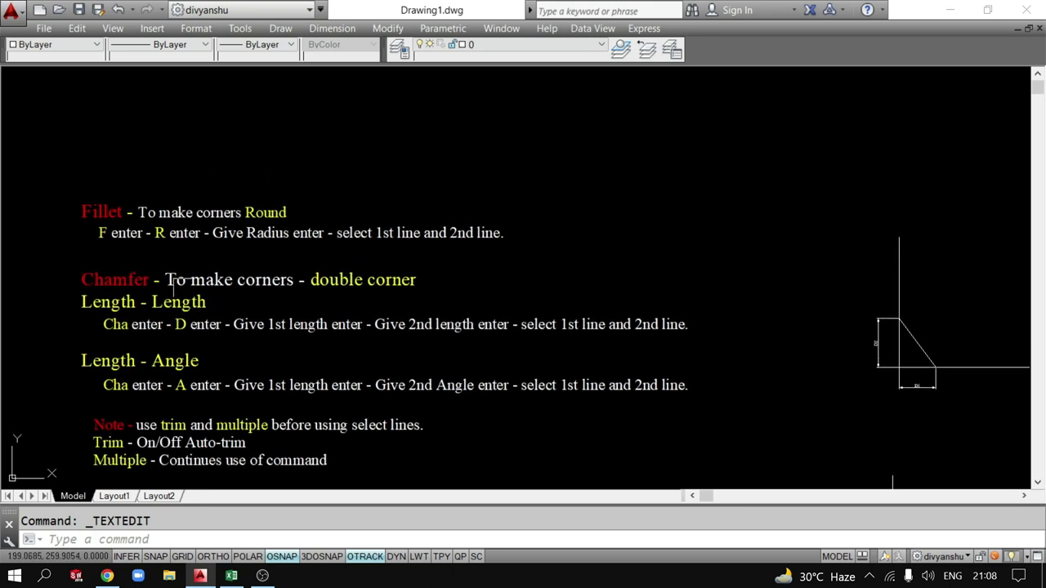
scroll(174, 283, "up", 2)
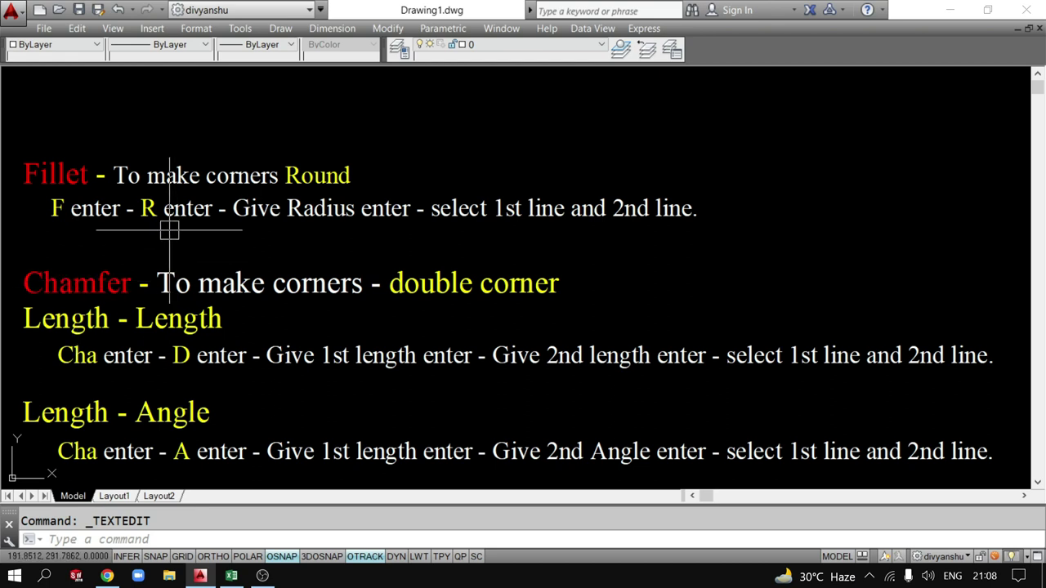
Edit the Fillet and Chamfer notes, reviewing the Length-Angle, Trim and Multiple text, then exit.
double_click(143, 220)
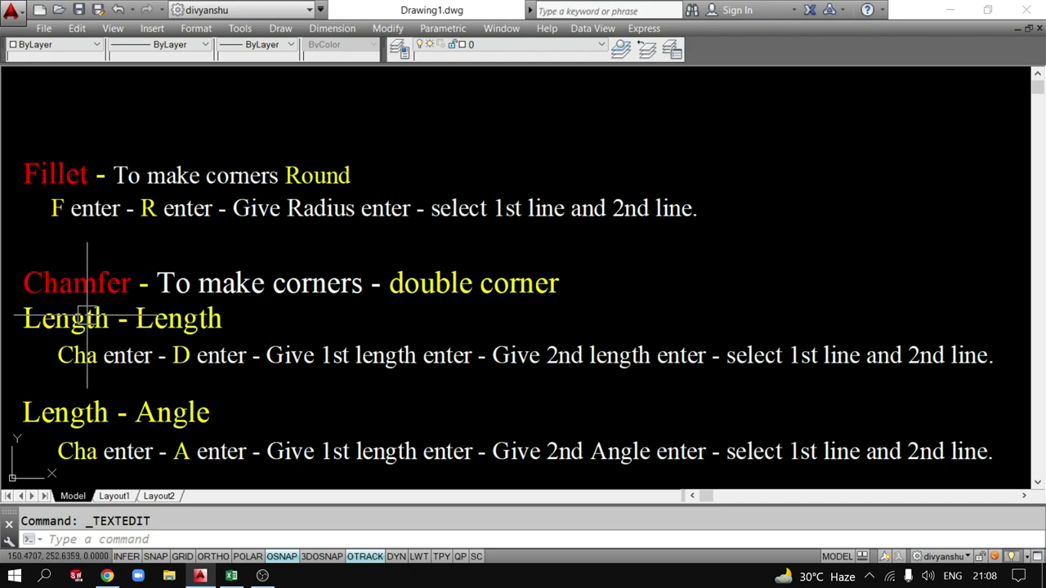
middle_click_drag(296, 402, 261, 379)
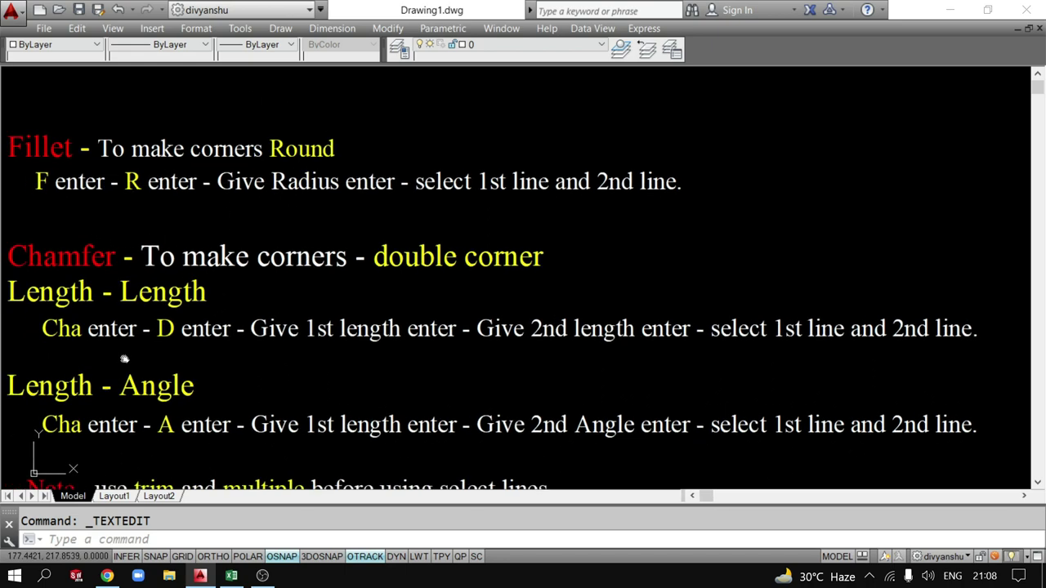
middle_click_drag(88, 273, 157, 262)
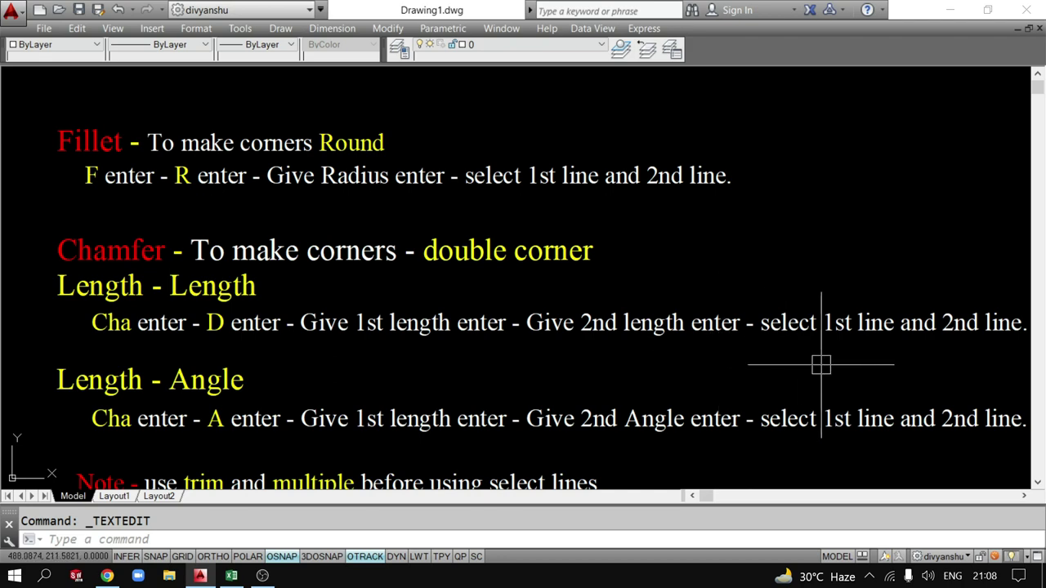
middle_click_drag(820, 364, 777, 364)
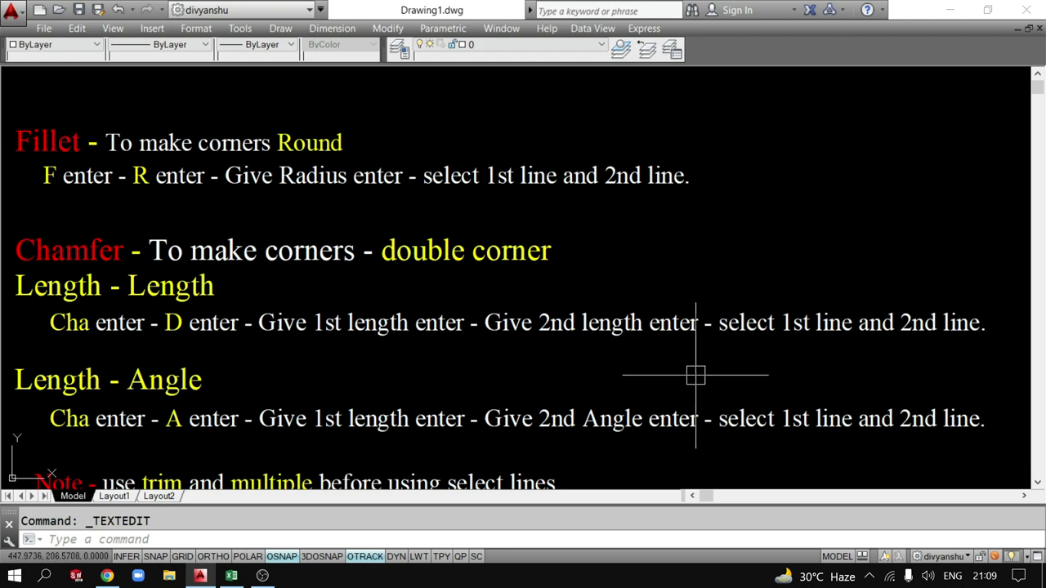
scroll(873, 376, "down", 4)
scroll(489, 342, "up", 5)
scroll(489, 342, "down", 1)
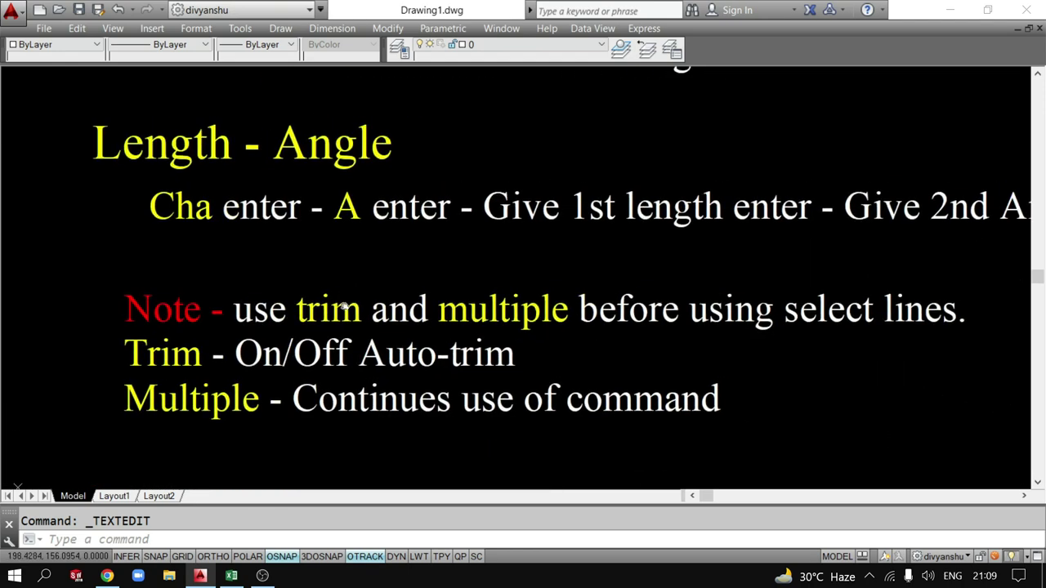
scroll(243, 327, "down", 2)
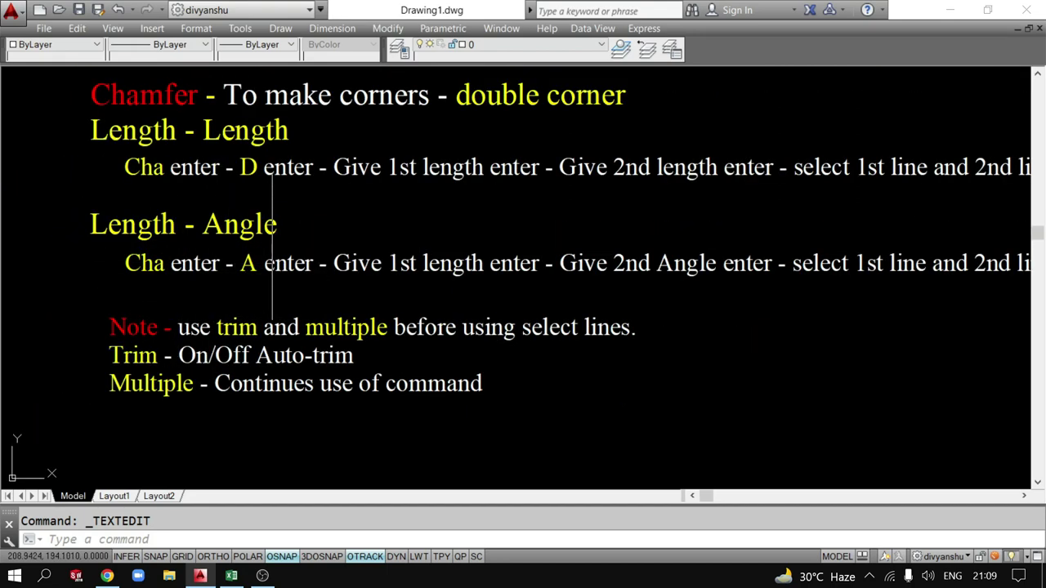
middle_click_drag(482, 283, 442, 290)
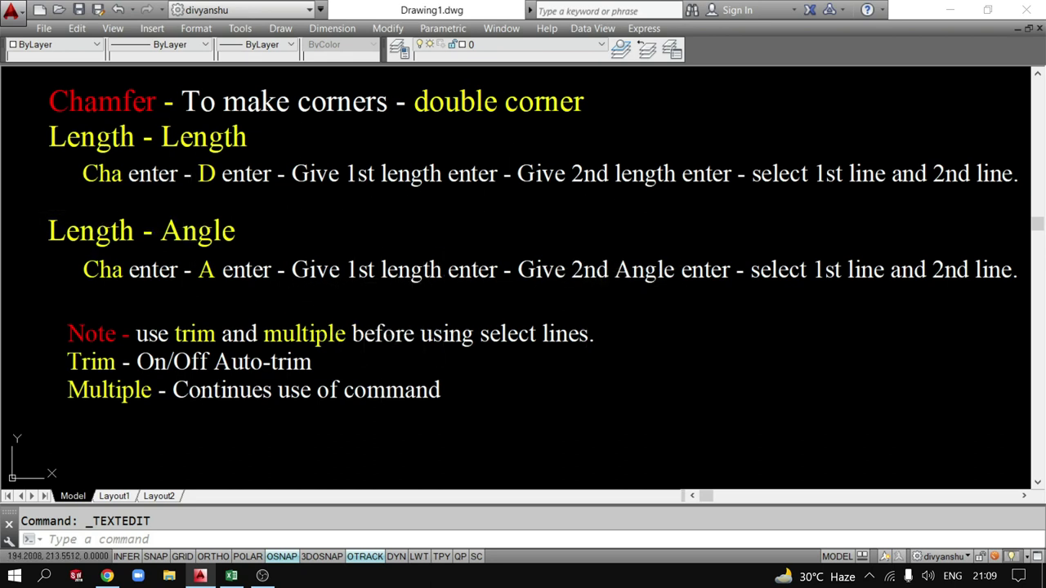
key("Escape")
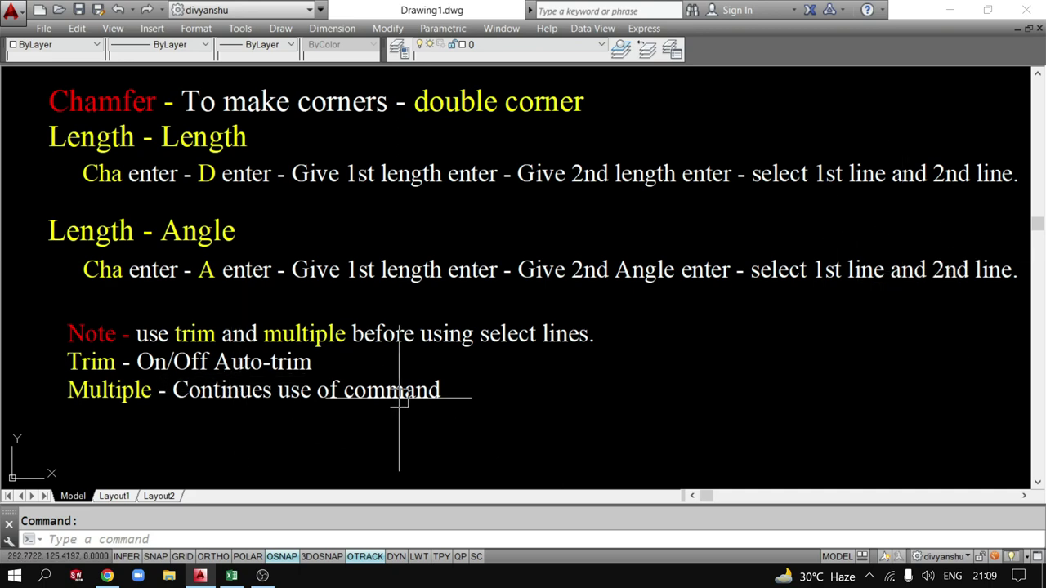
mouse_move(373, 226)
middle_mouse_down()
mouse_move(385, 350)
mouse_move(405, 335)
middle_mouse_up()
Zoom out to the example drawings and window-select the lower length-angle chamfer example.
scroll(216, 228, "down", 2)
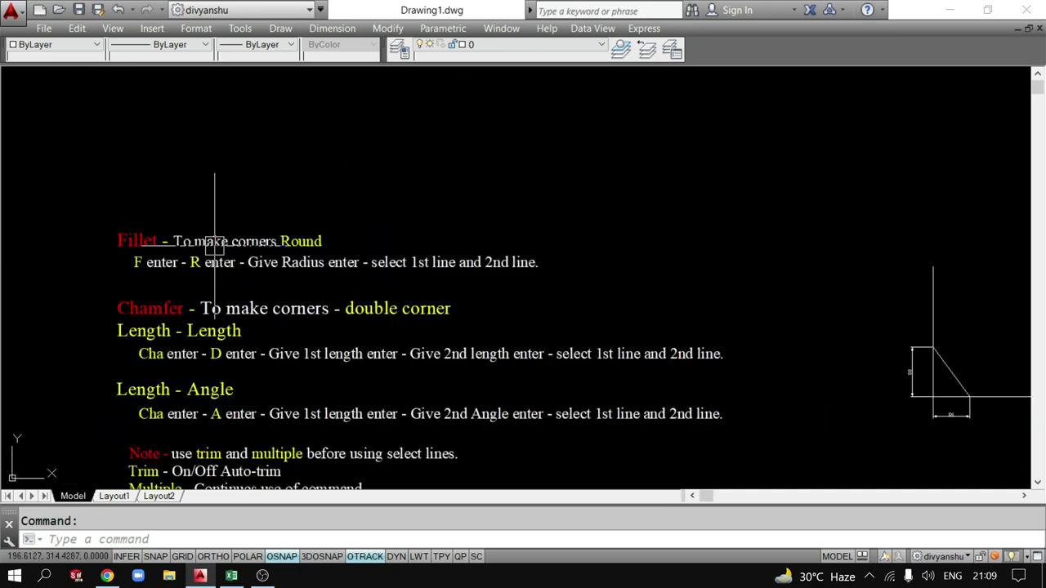
middle_click_drag(771, 427, 526, 243)
scroll(700, 349, "down", 2)
scroll(700, 349, "up", 2)
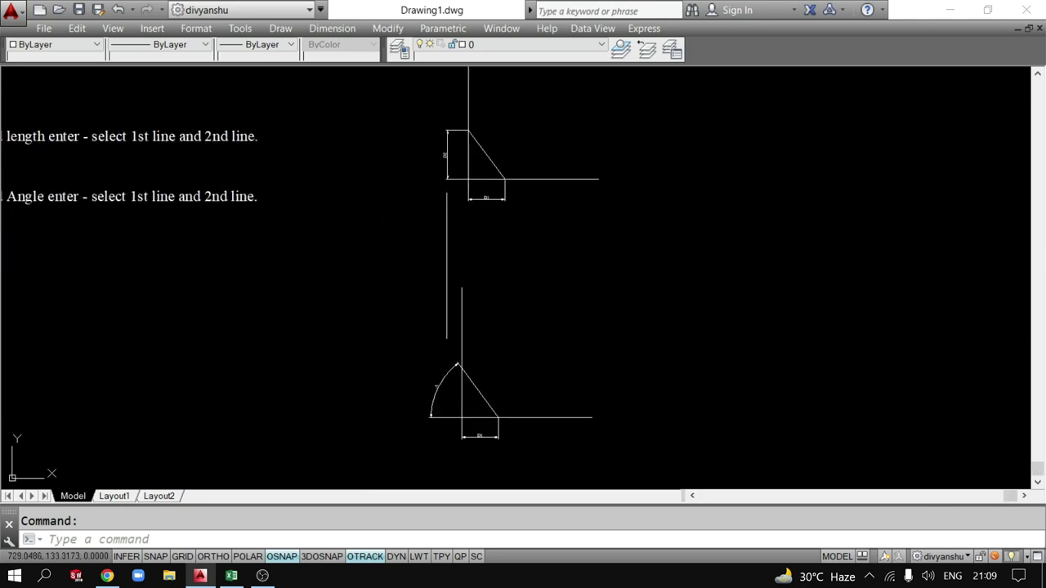
scroll(512, 292, "up", 1)
scroll(512, 292, "down", 2)
left_click(437, 465)
left_click(345, 411)
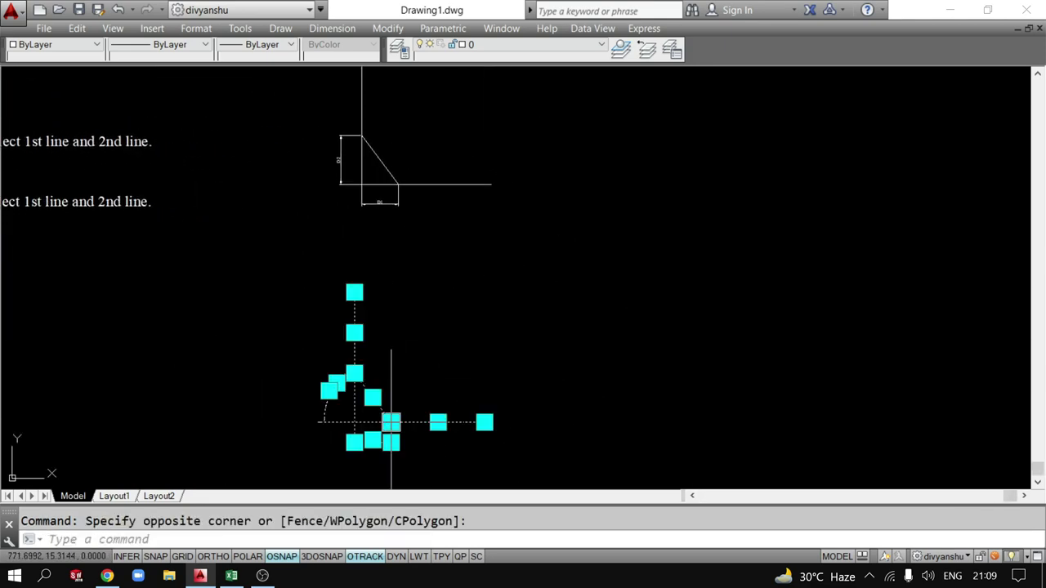
Move the length-angle example up beside the D1/D2 chamfer example.
type("m")
key("Return")
left_click(361, 411)
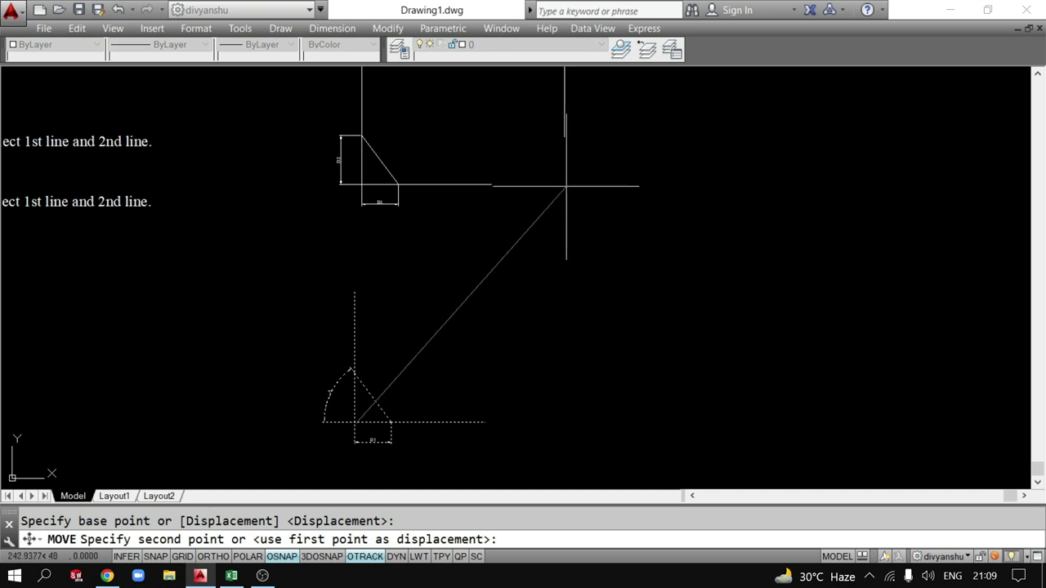
left_click(546, 170)
key("Escape")
scroll(546, 249, "up", 3)
mouse_move(546, 249)
middle_mouse_down()
mouse_move(530, 455)
mouse_move(564, 462)
mouse_move(543, 482)
middle_mouse_up()
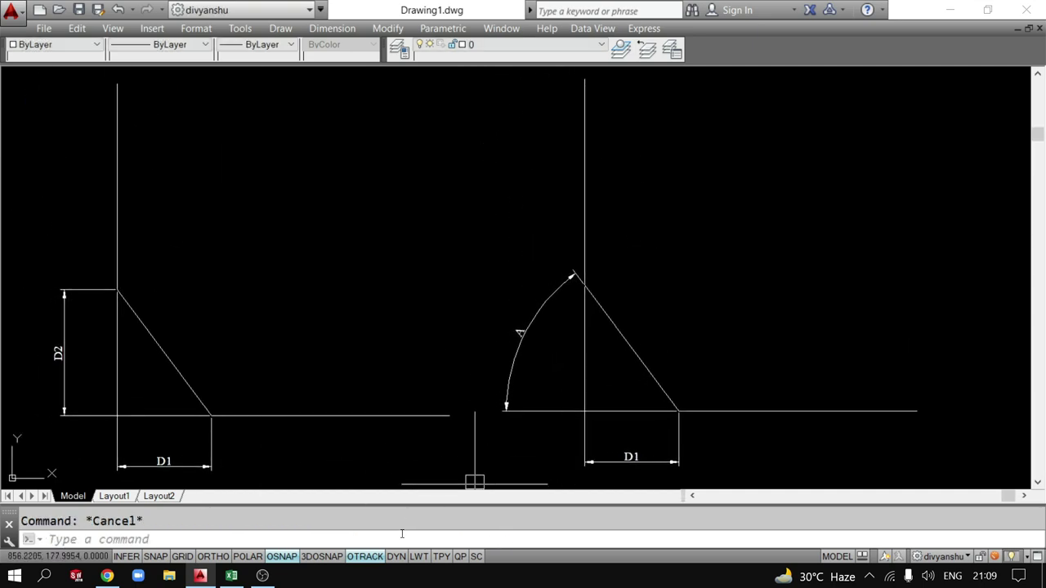
scroll(420, 455, "down", 3)
scroll(420, 460, "down", 2)
middle_click_drag(420, 460, 117, 286)
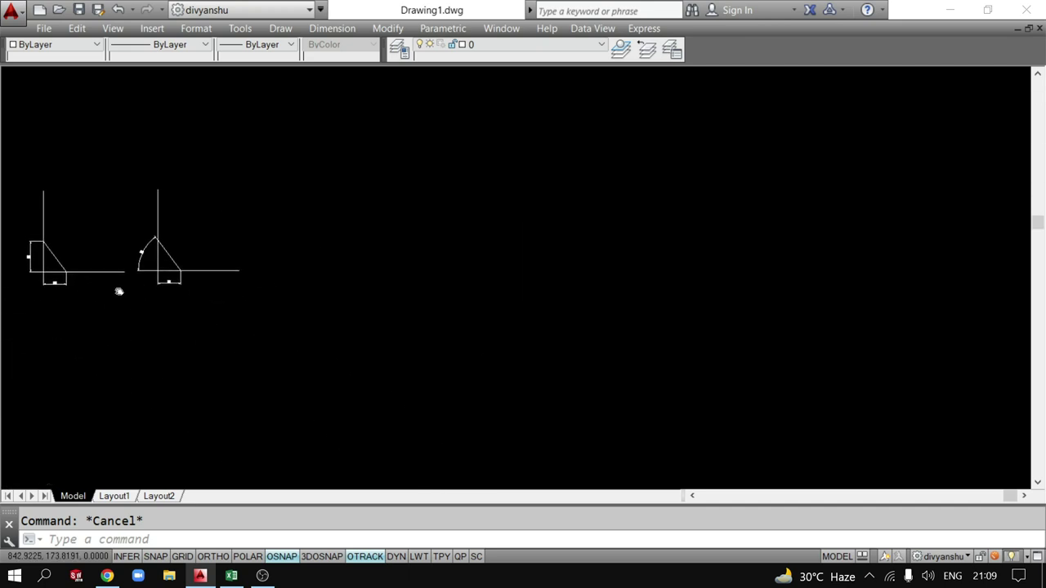
type("rec")
Draw a 150 by 60 rectangle.
key("Return")
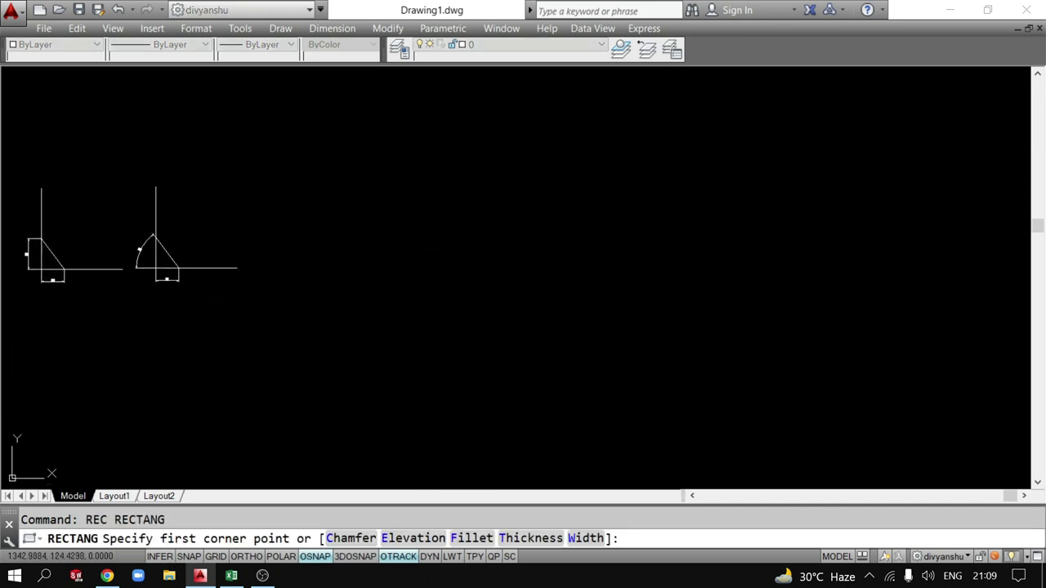
left_click(388, 211)
type("@150,60")
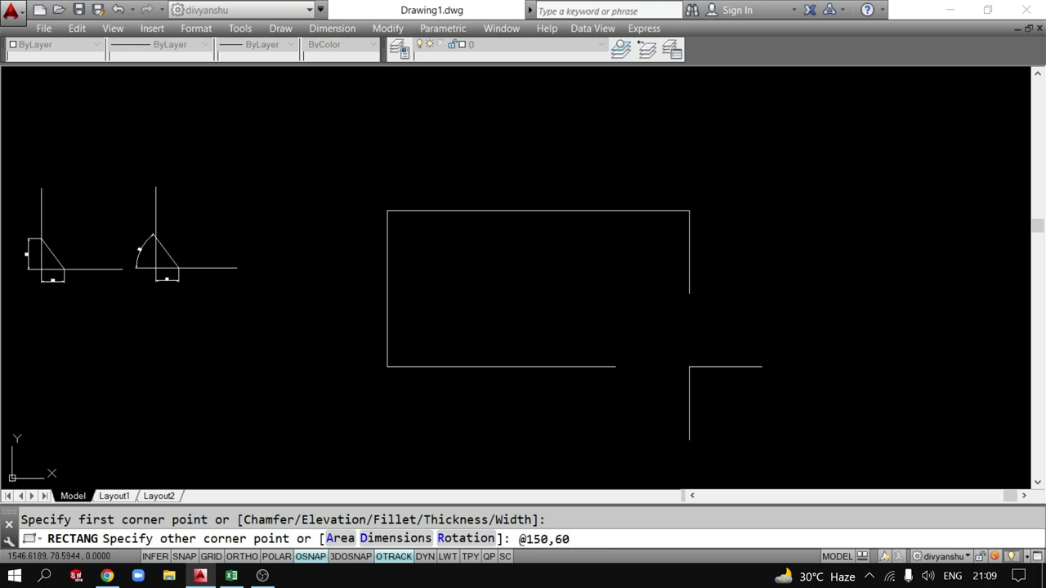
key("Return")
scroll(376, 168, "up", 4)
scroll(543, 203, "up", 2)
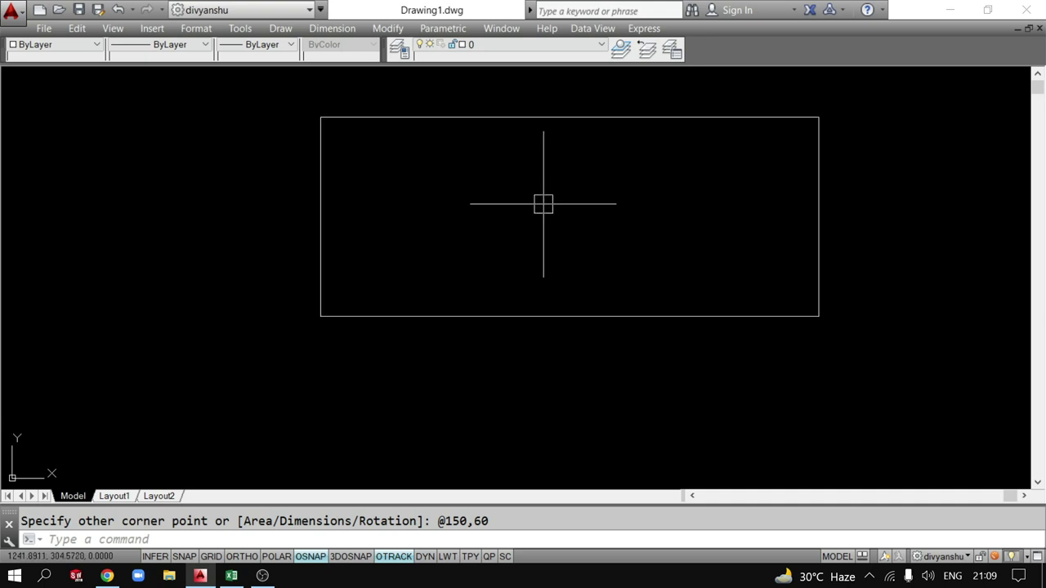
middle_click_drag(544, 203, 469, 276)
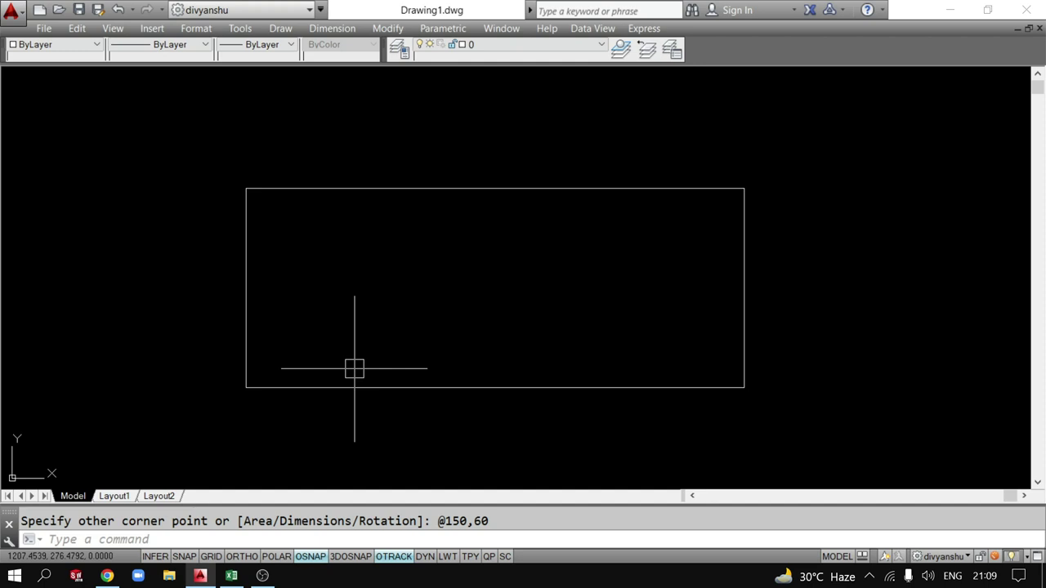
Chamfer the rectangle's bottom-right corner with distances 20 and 30.
type("cha")
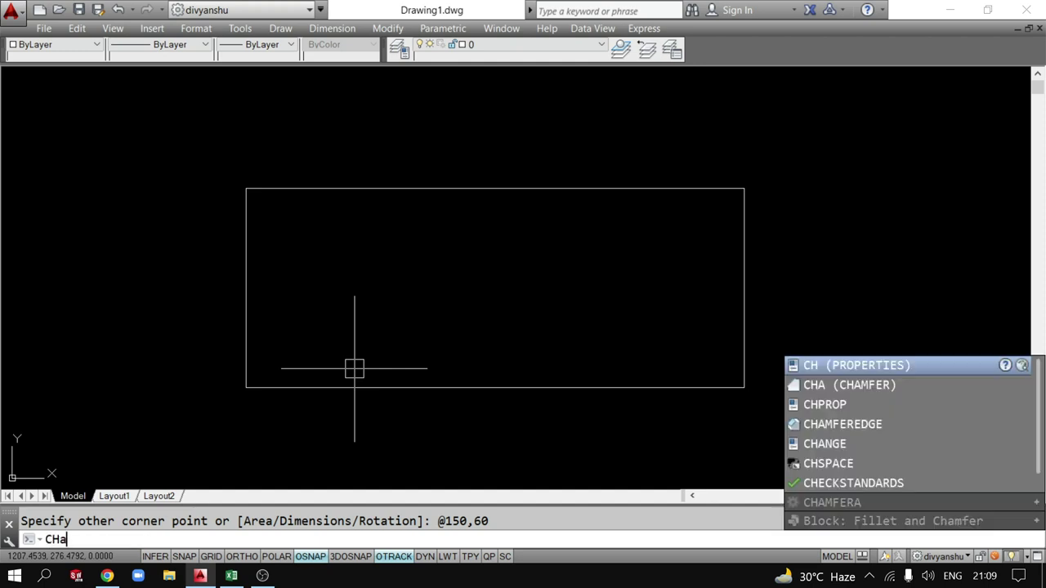
key("Return")
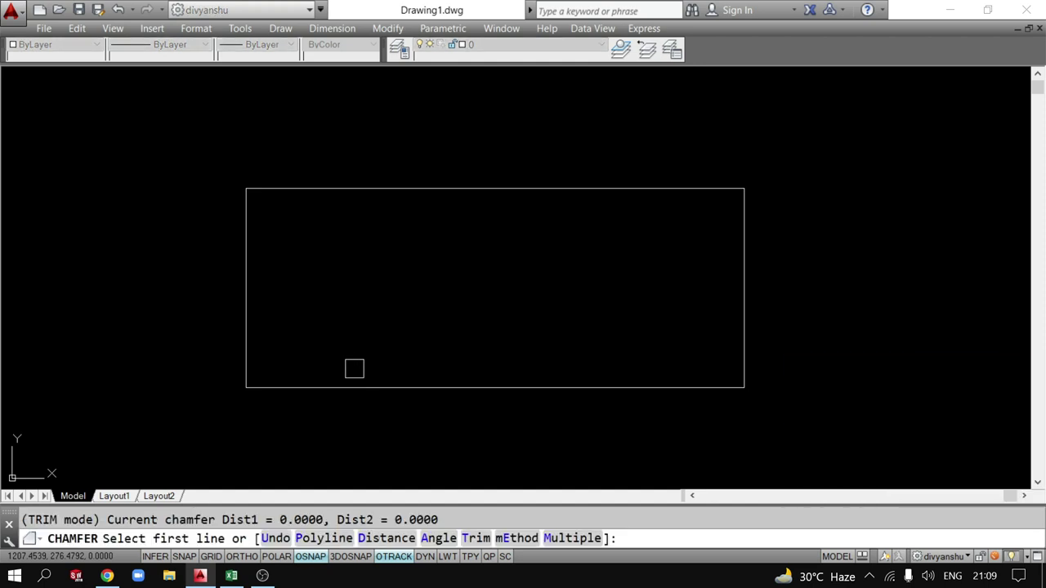
type("d")
key("Return")
type("20")
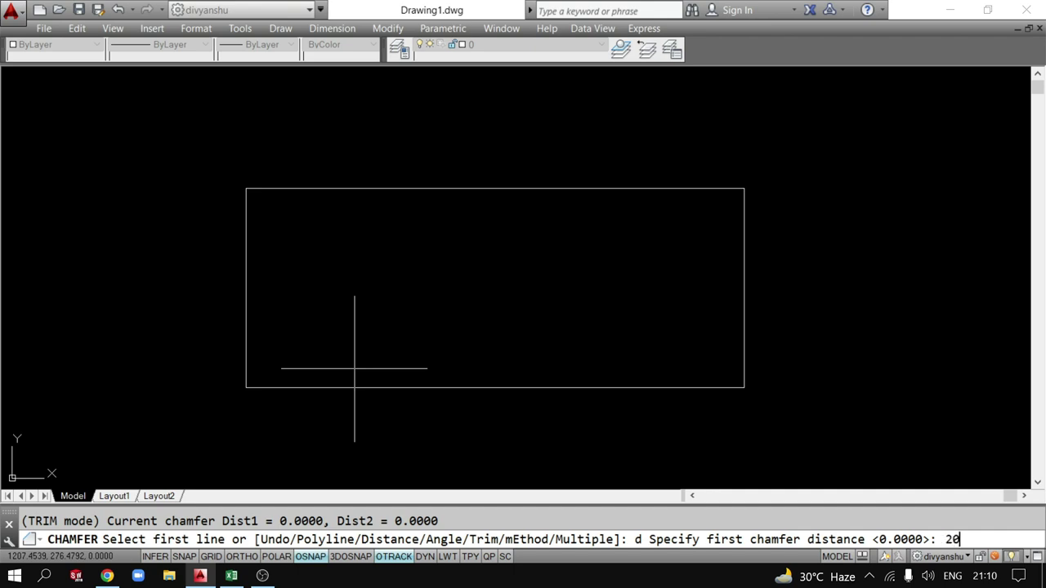
key("Return")
type("30")
key("Return")
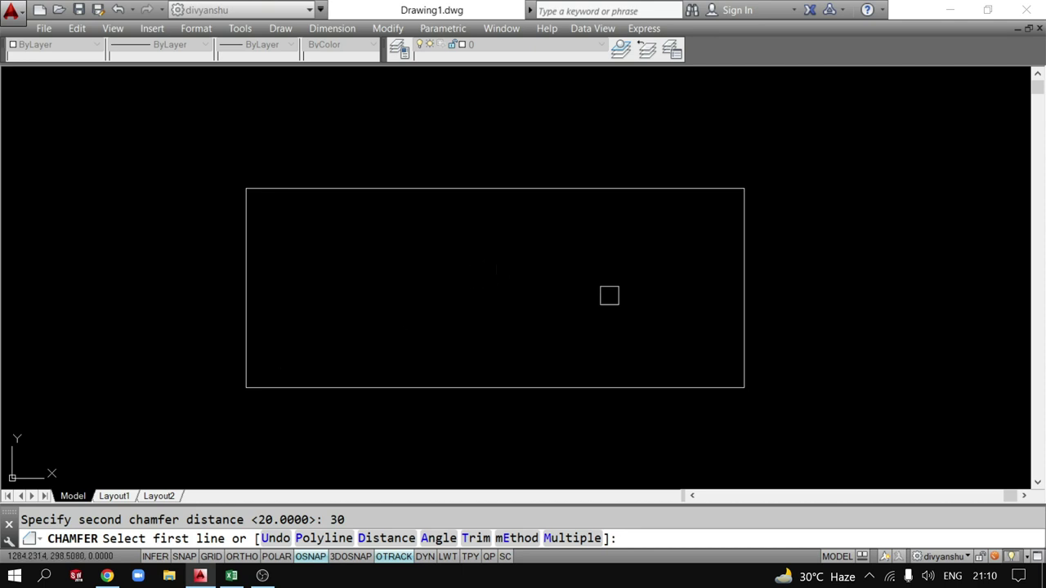
left_click(715, 386)
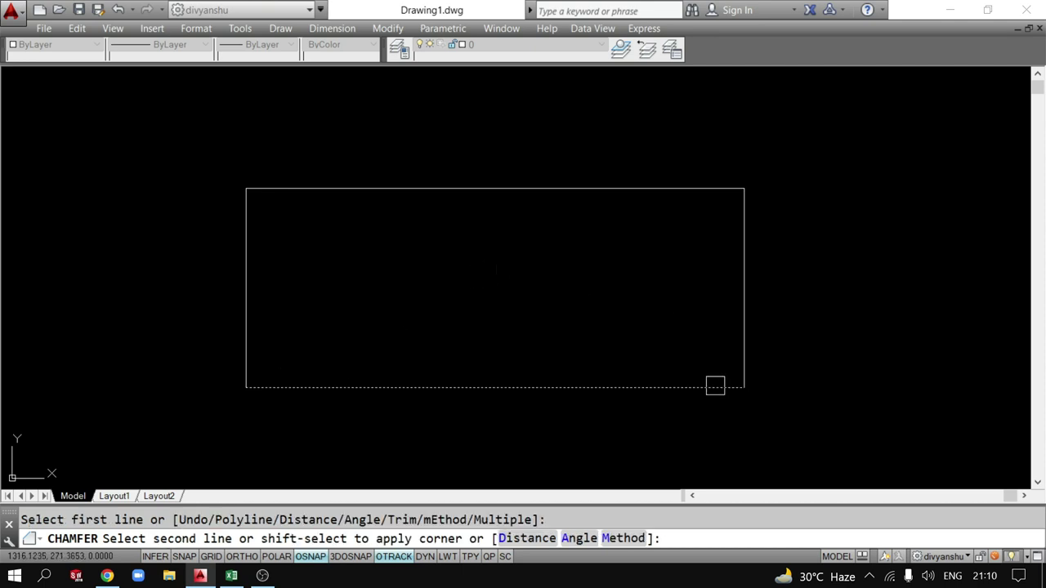
left_click(750, 342)
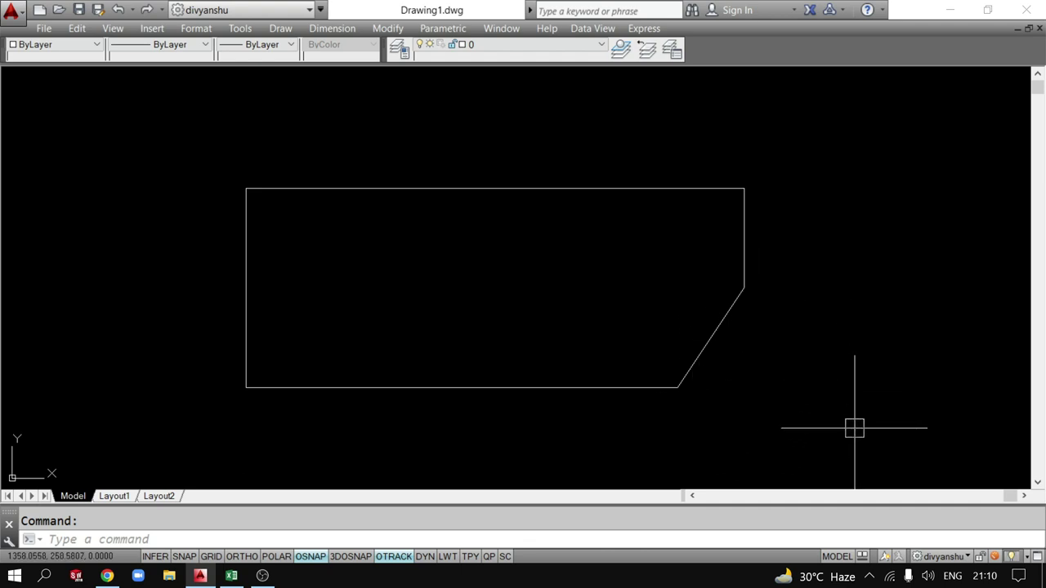
type("DIMLI")
key("Return")
Dimension the chamfer with a horizontal 20 and a vertical 30.
key("Return")
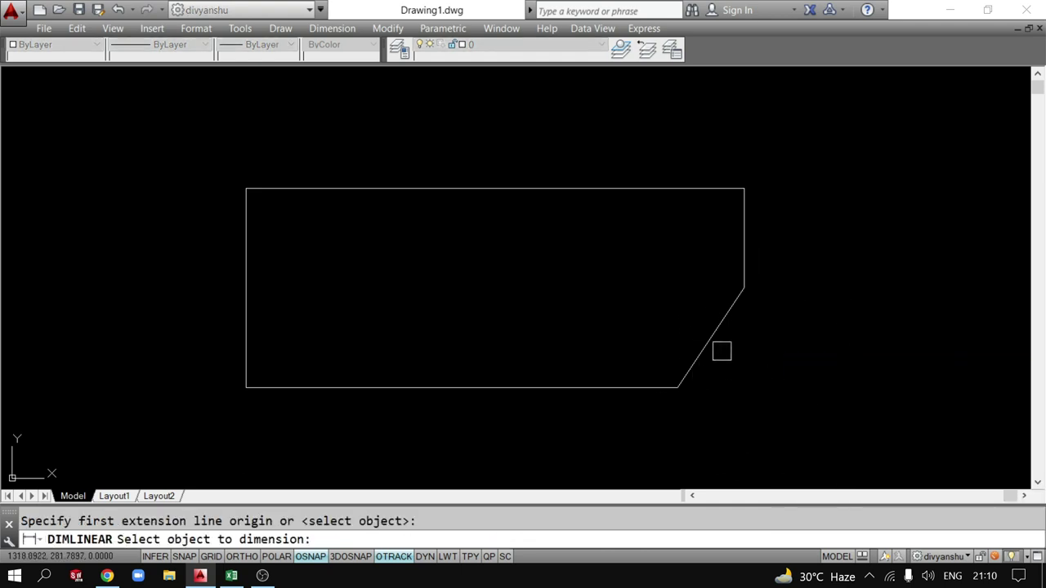
left_click(711, 348)
left_click(715, 410)
key("Return")
key("Return")
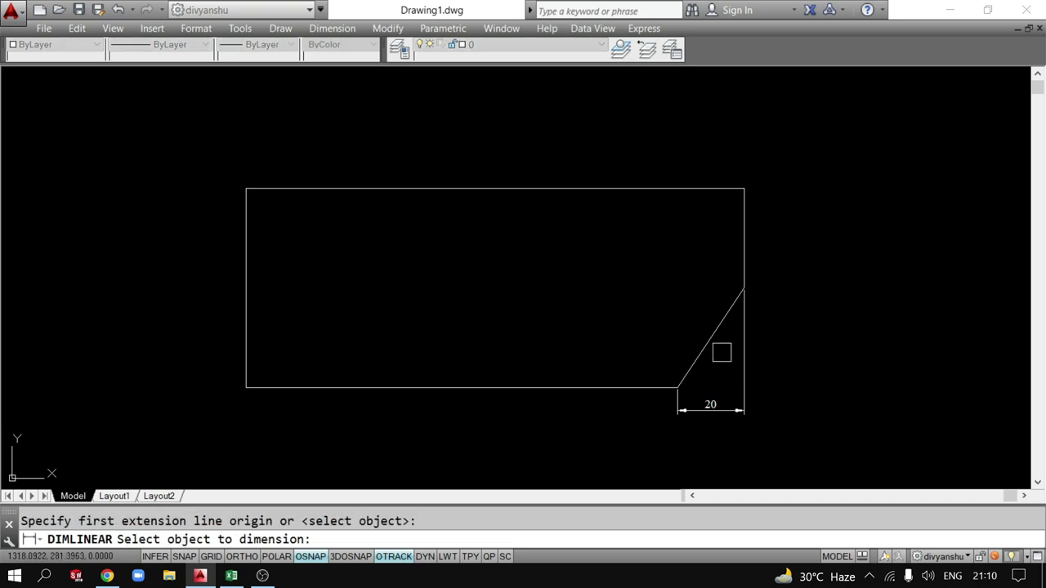
left_click(705, 346)
left_click(791, 332)
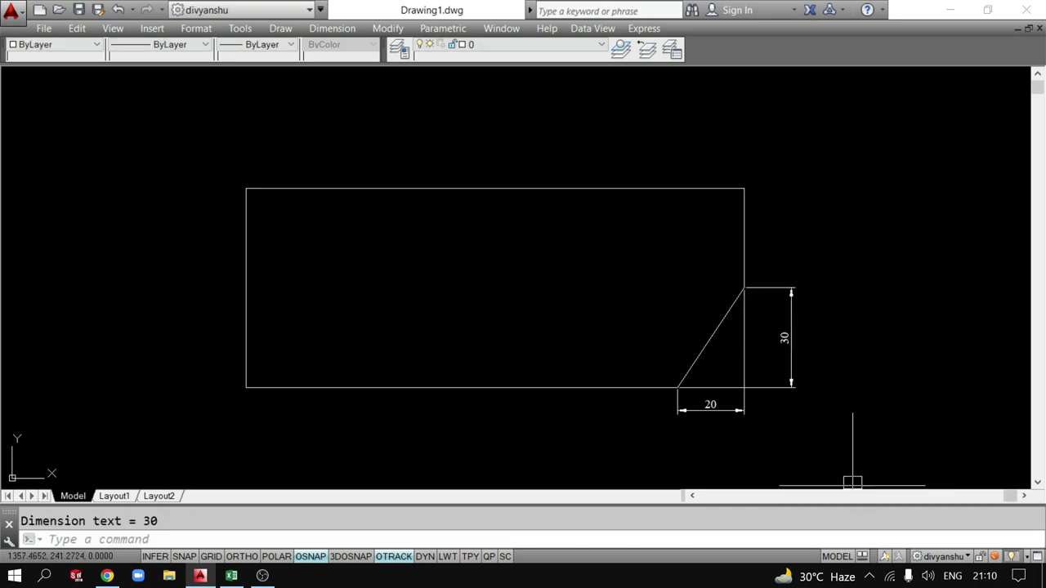
Erase the chamfer dimensions and undo the chamfer, restoring square corners.
left_click(865, 463)
left_click(644, 291)
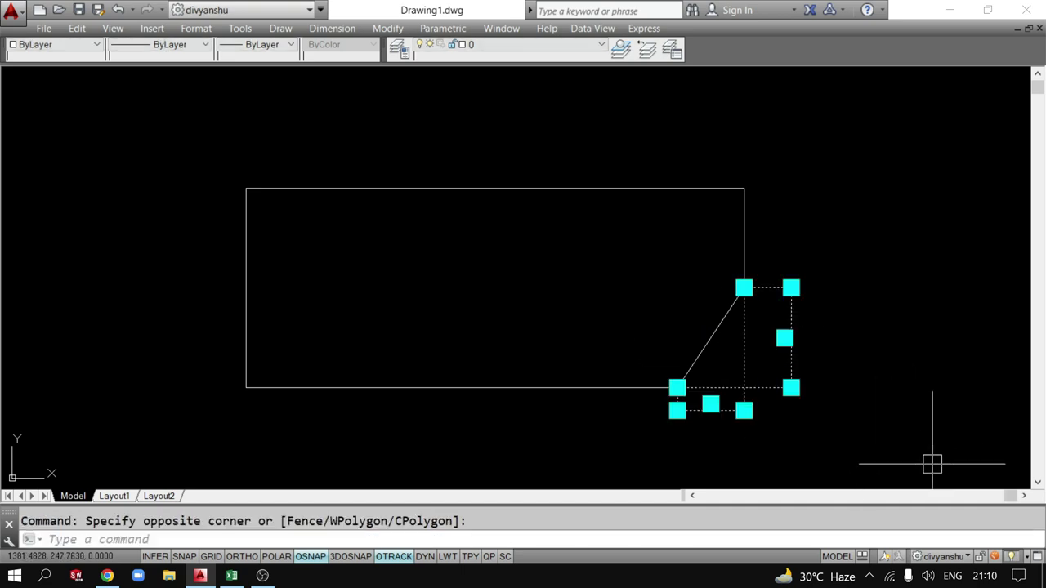
key("Delete")
key("ctrl+z")
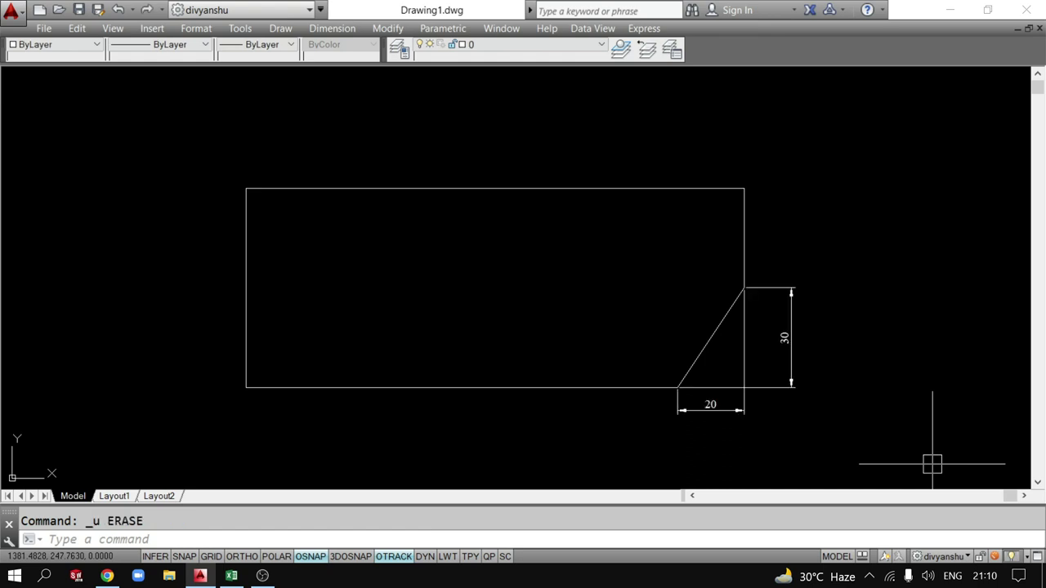
key("ctrl+z")
key("ctrl+z")
key("ctrl+z")
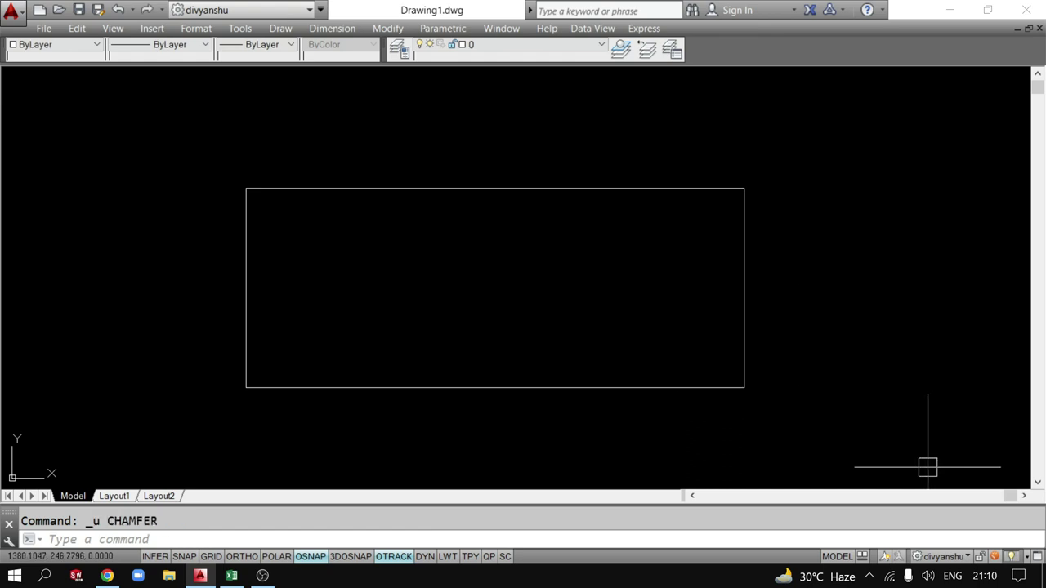
Set the chamfer to length 30 at 60 degrees and pick the rectangle's bottom edge.
type("cha")
key("Return")
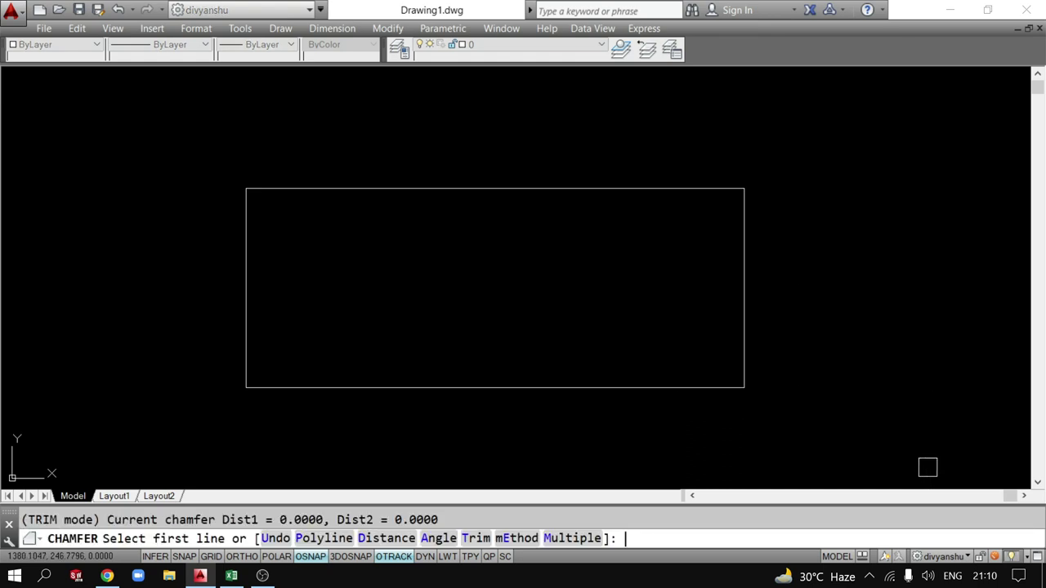
type("a")
key("Return")
type("30")
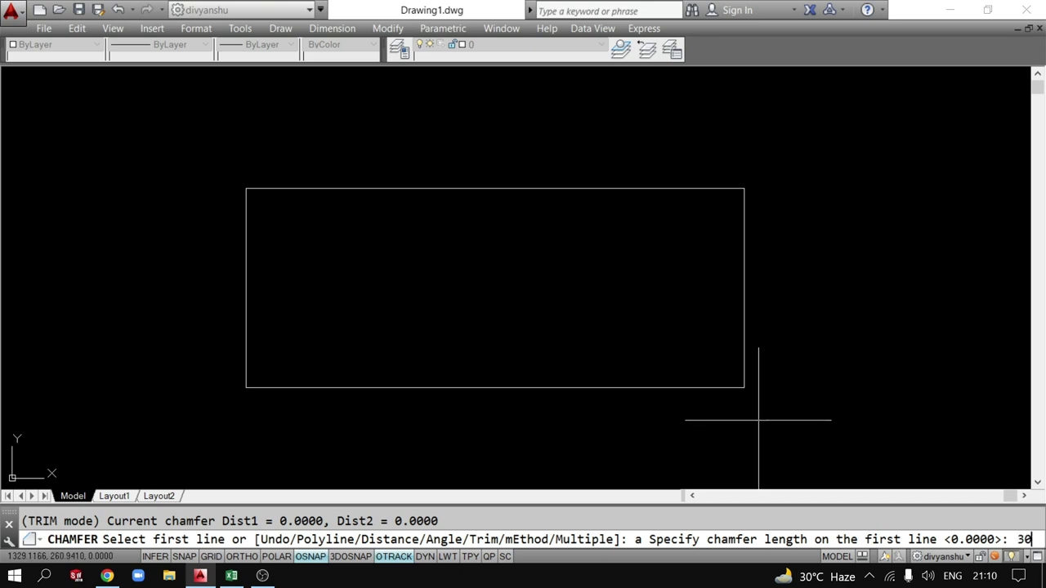
key("Return")
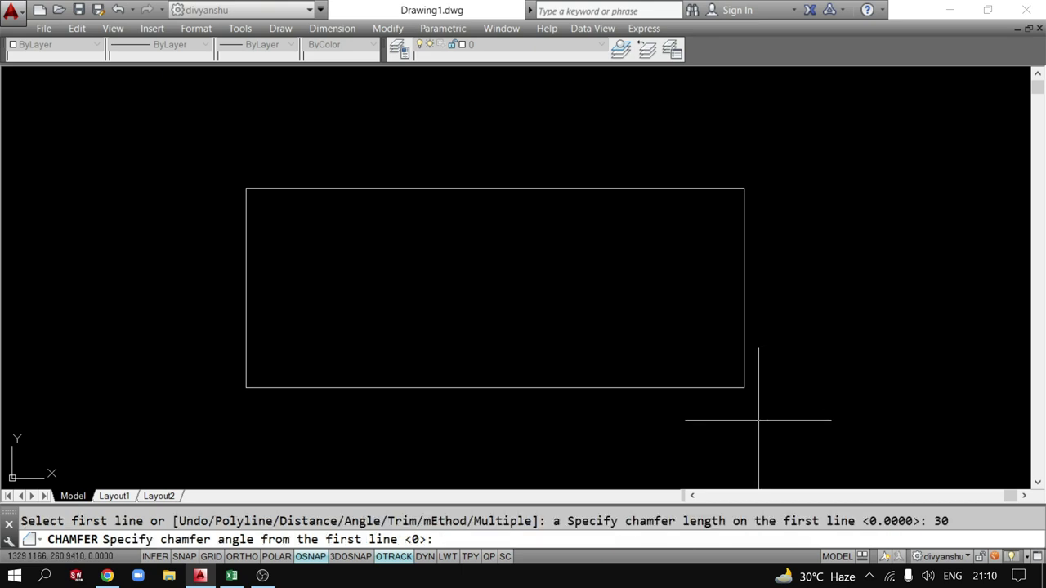
type("60")
key("Return")
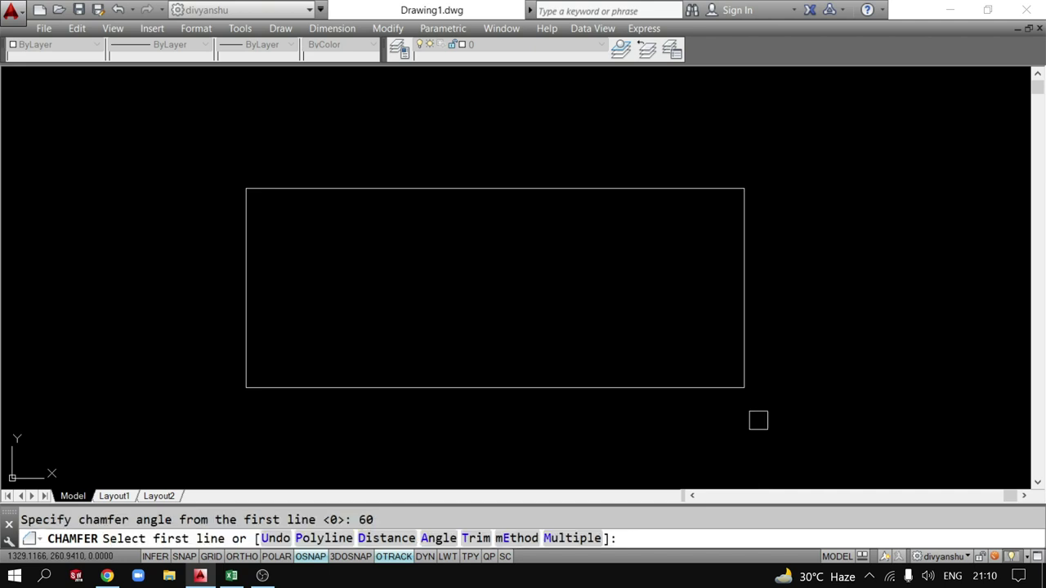
left_click(687, 393)
Finish the chamfer and dimension it with a 30 linear and a 60° angular dimension.
left_click(741, 314)
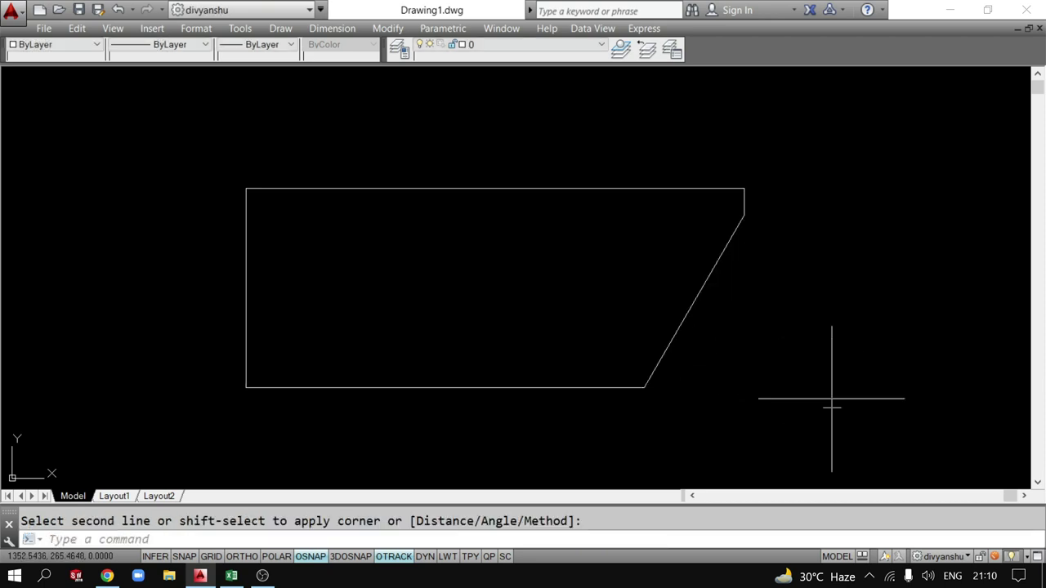
type("d")
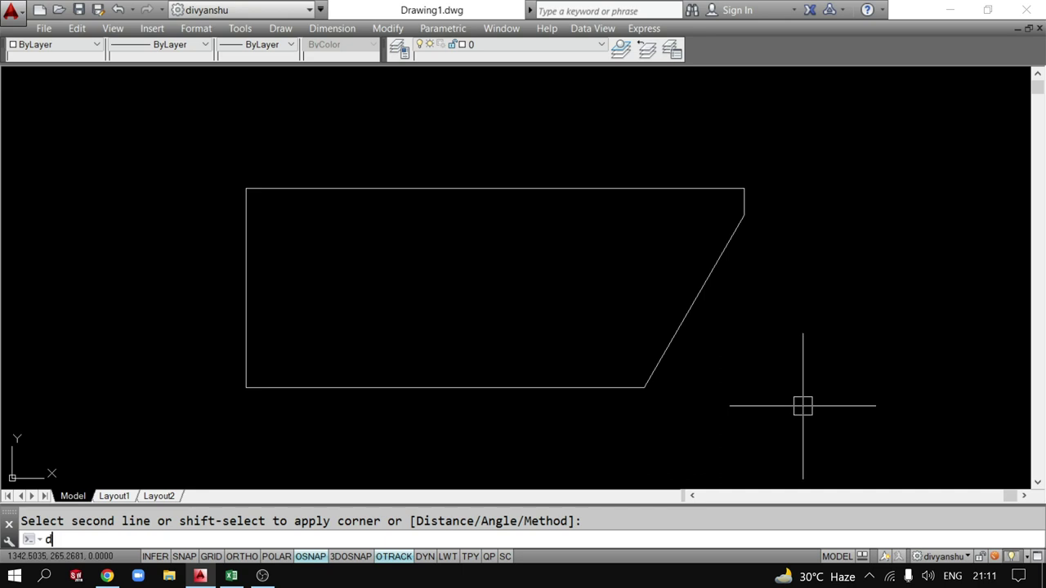
type("li")
key("Return")
left_click(694, 308)
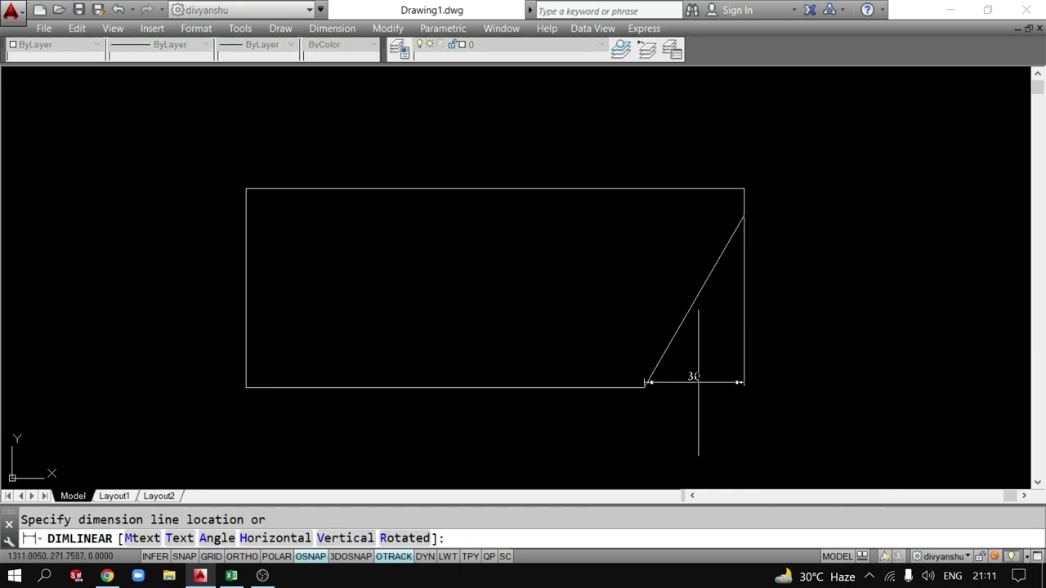
left_click(695, 424)
type("da")
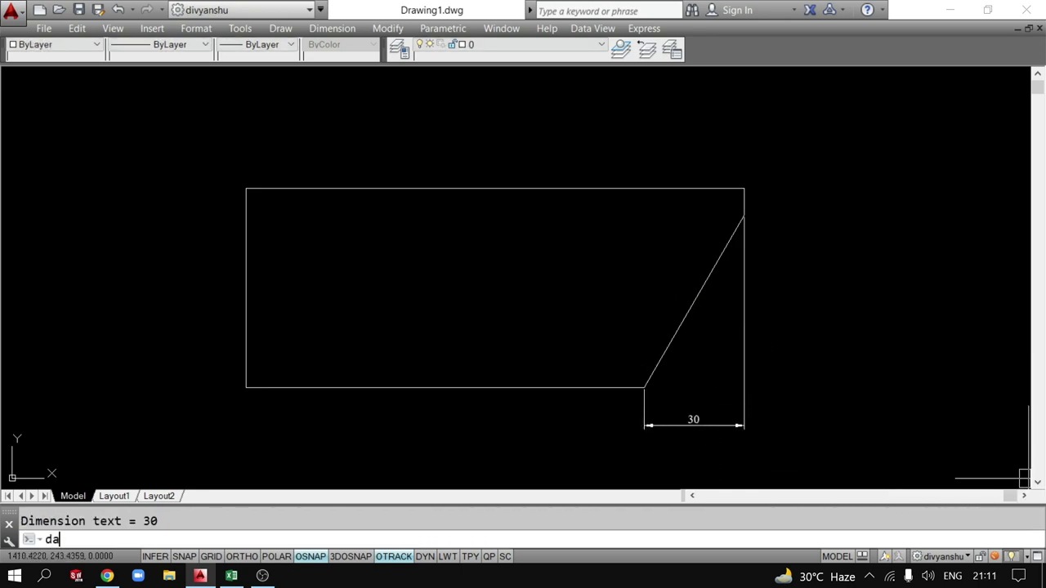
type("n")
key("Return")
left_click(617, 389)
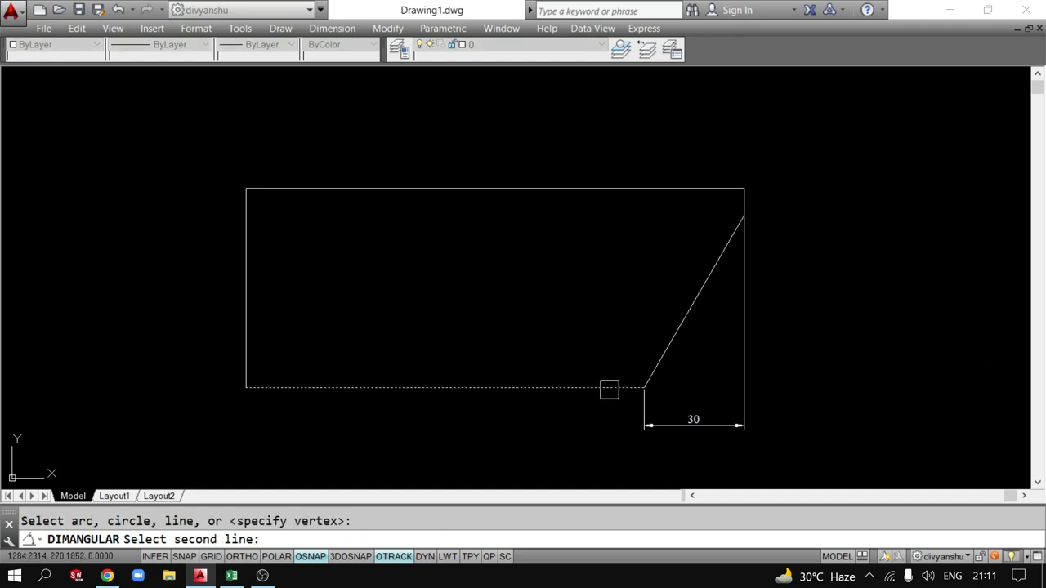
left_click(669, 350)
left_click(788, 330)
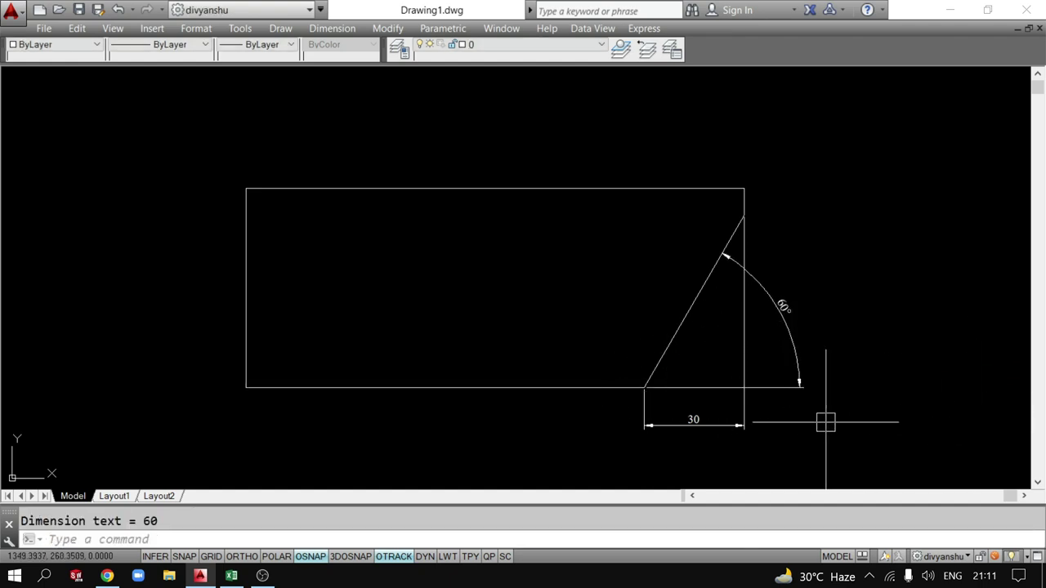
Erase the trial dimensions, undo the chamfer, and delete the rectangle.
left_click(826, 423)
left_click(730, 385)
key("Delete")
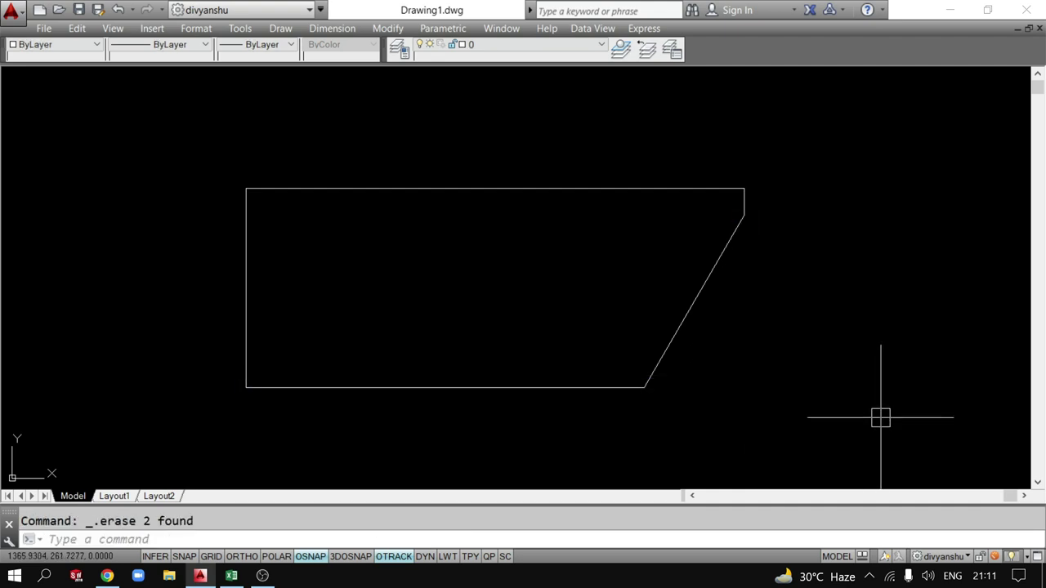
key("ctrl+z")
key("ctrl+z")
key("ctrl+z")
key("ctrl+z")
key("ctrl+z")
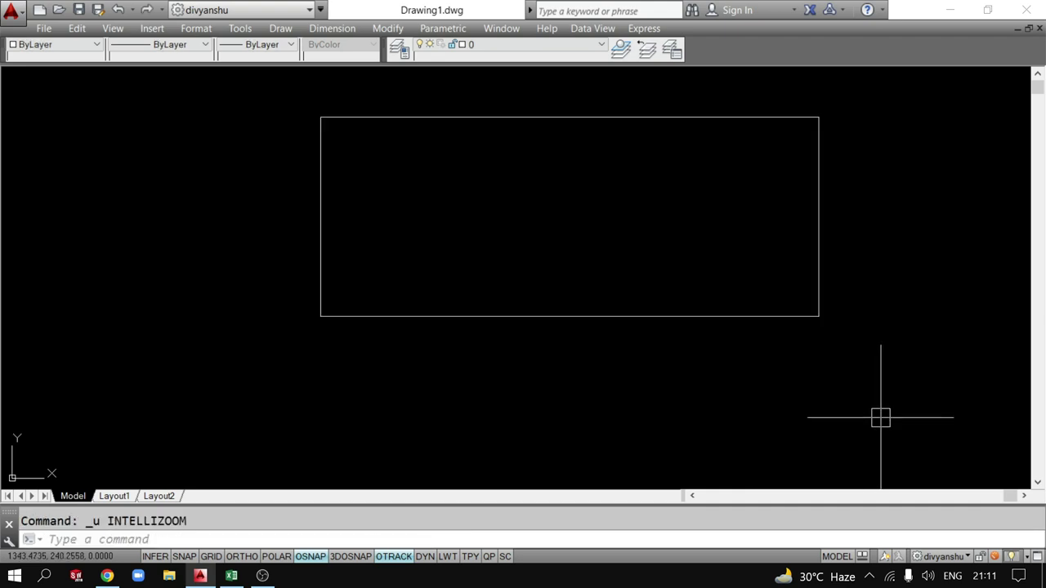
left_click(880, 418)
left_click(282, 86)
key("Delete")
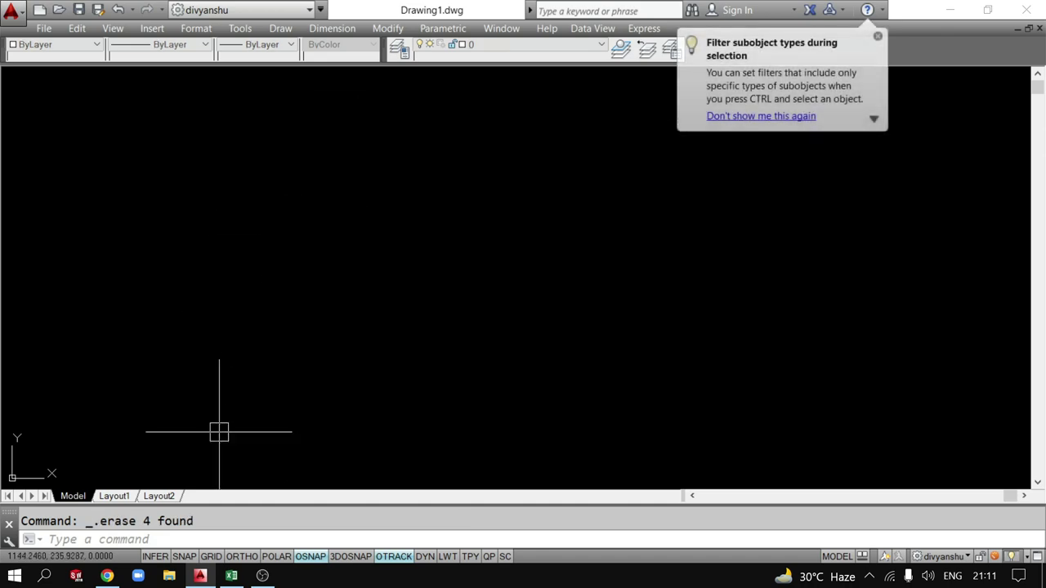
Open AUTOCAD WORKBOOK 1.pdf from the AutoCAD Class folder.
left_click(169, 576)
double_click(352, 138)
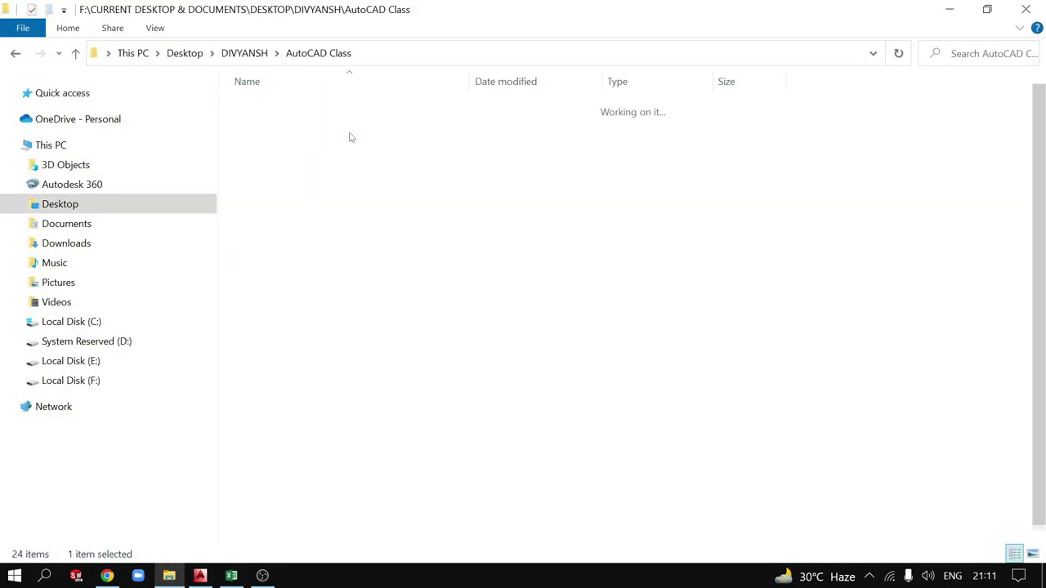
double_click(294, 157)
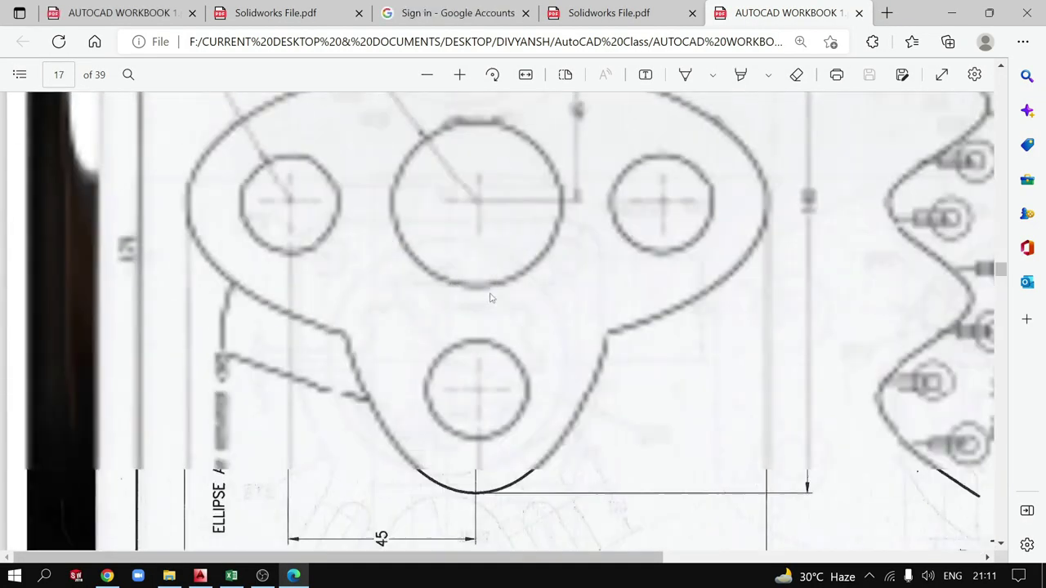
Scroll the workbook PDF up to the page-7 T-slot trapezoid drawing.
scroll(490, 299, "up", 10)
scroll(491, 298, "up", 10)
scroll(490, 298, "up", 10)
scroll(491, 298, "up", 10)
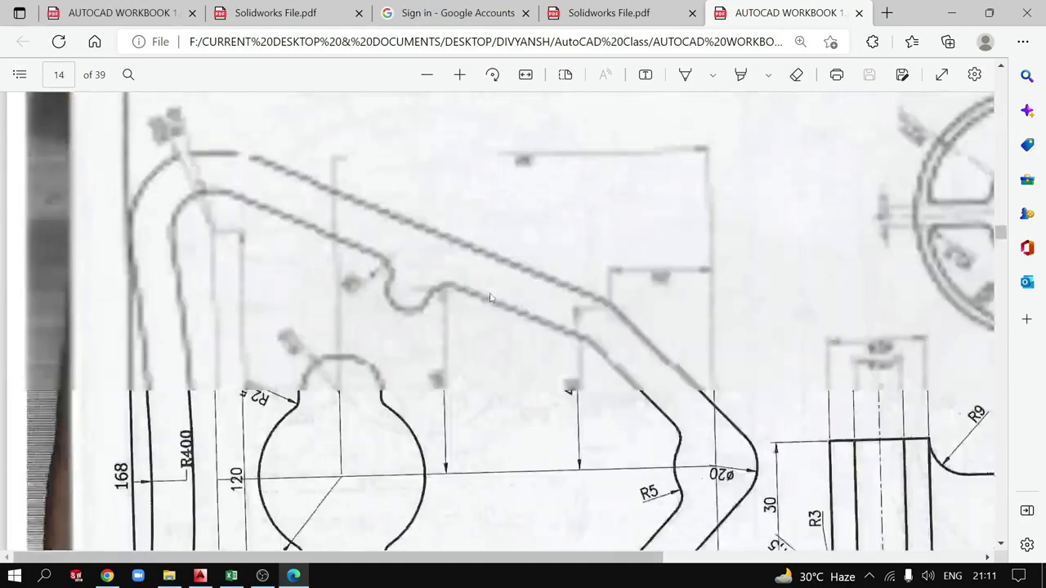
scroll(491, 299, "up", 10)
scroll(572, 295, "up", 10)
scroll(785, 286, "up", 10)
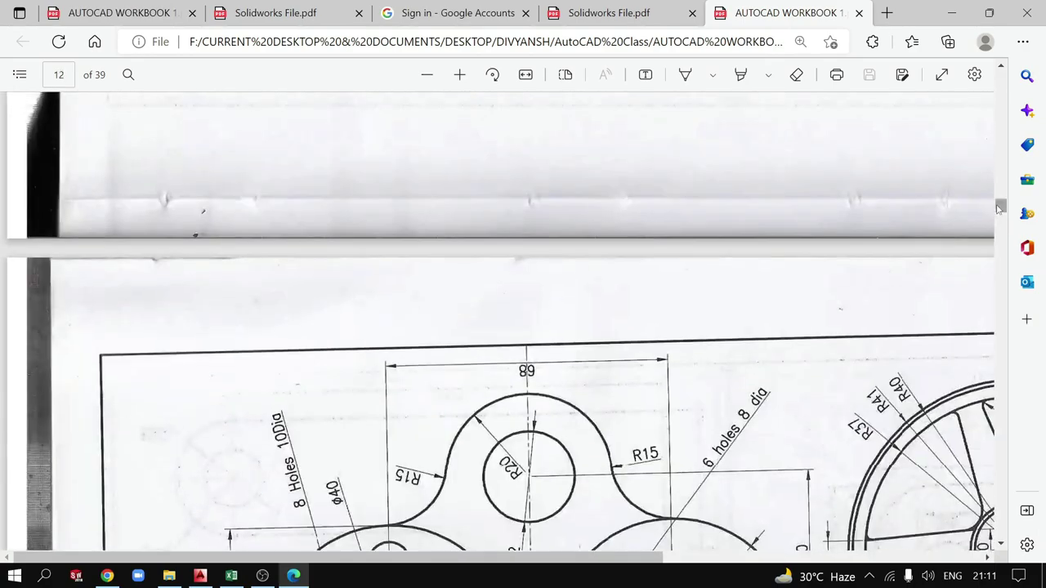
scroll(817, 246, "up", 10)
scroll(654, 278, "up", 10)
scroll(586, 291, "up", 10)
scroll(586, 290, "up", 5)
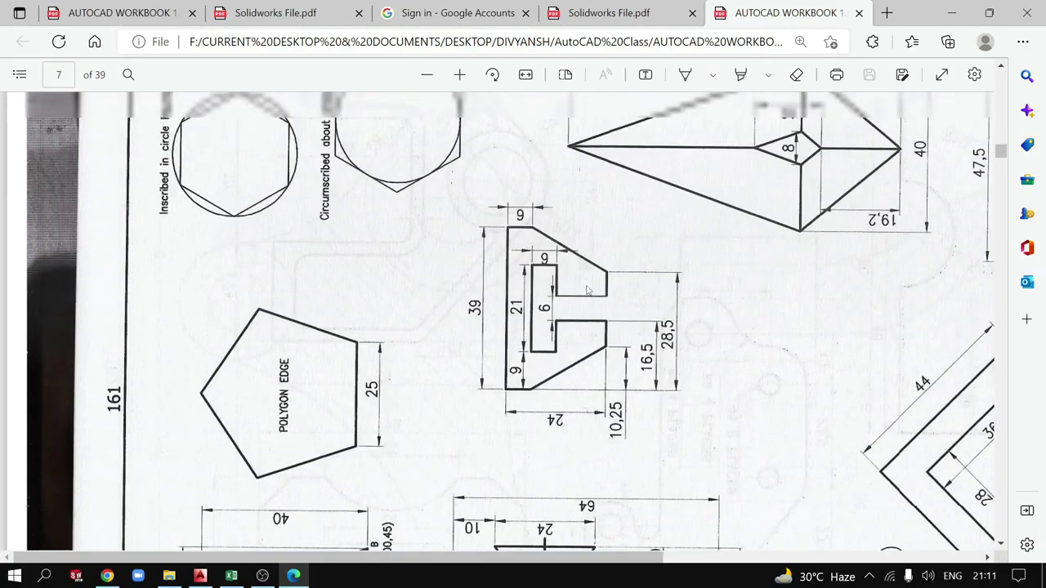
Rotate the page a full turn back upright, study the drawing, then minimize Edge.
left_click(493, 75)
left_click(493, 74)
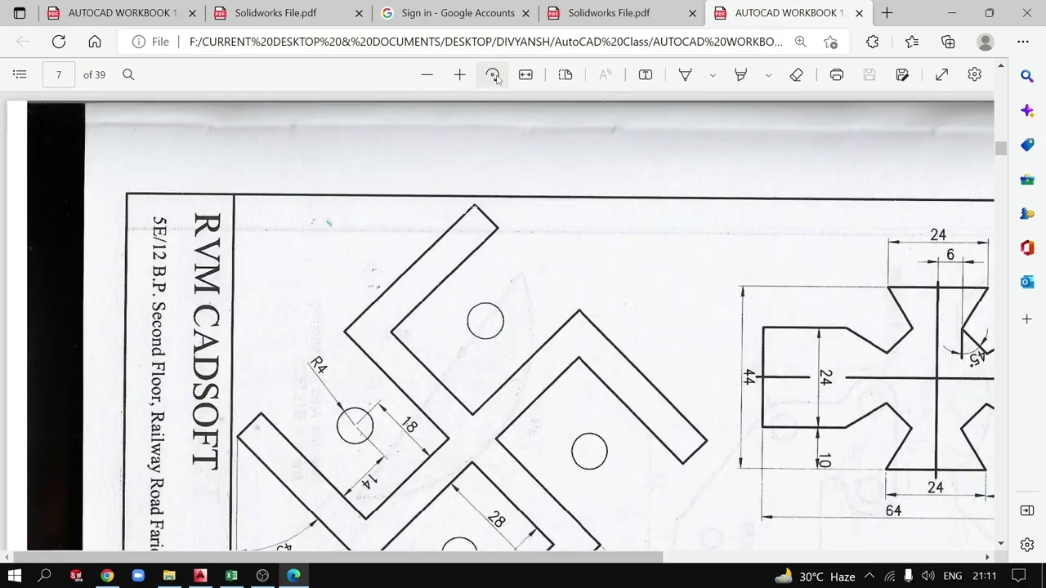
left_click(493, 74)
left_click(492, 74)
left_click(493, 74)
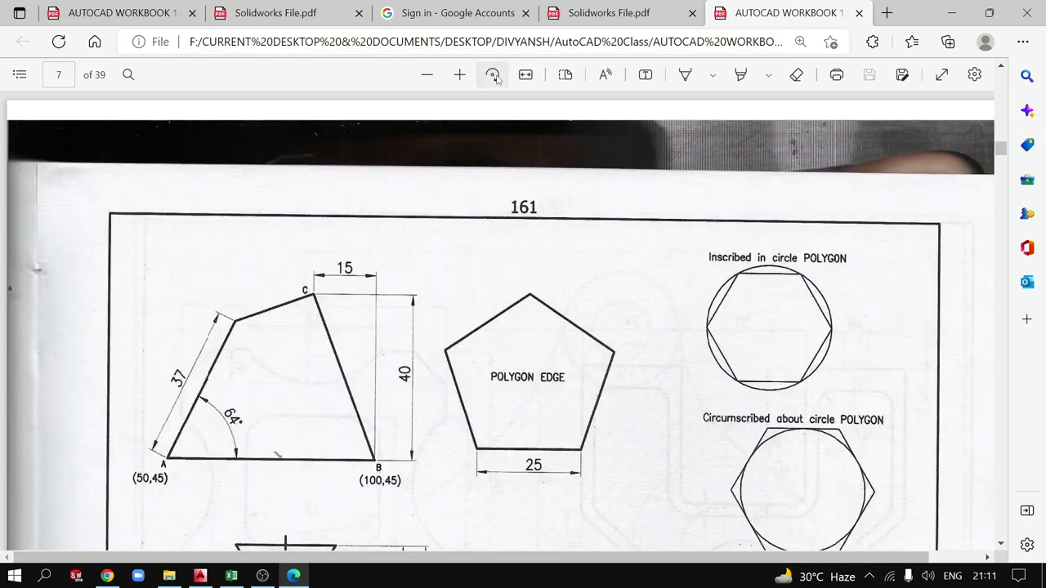
scroll(674, 325, "down", 3)
scroll(674, 325, "down", 1)
scroll(674, 324, "up", 1, "ctrl")
scroll(674, 324, "up", 1)
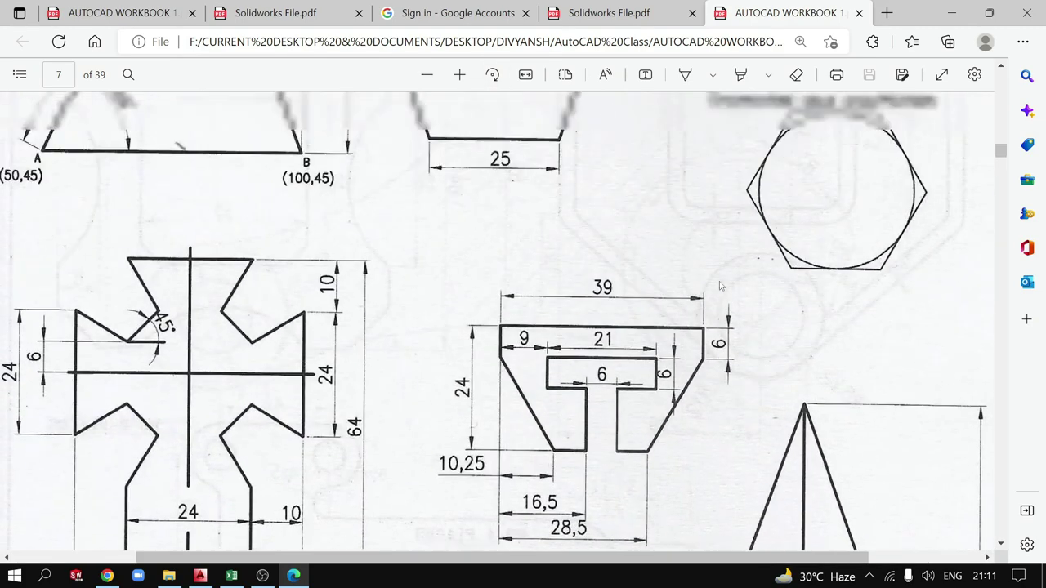
scroll(678, 325, "down", 1)
scroll(687, 327, "up", 1, "ctrl")
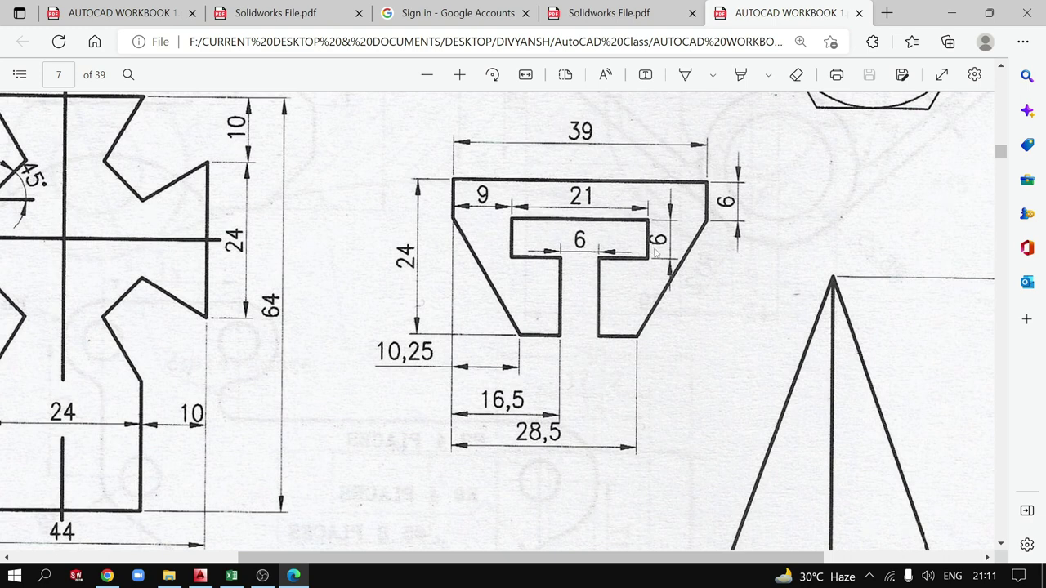
scroll(521, 364, "up", 1)
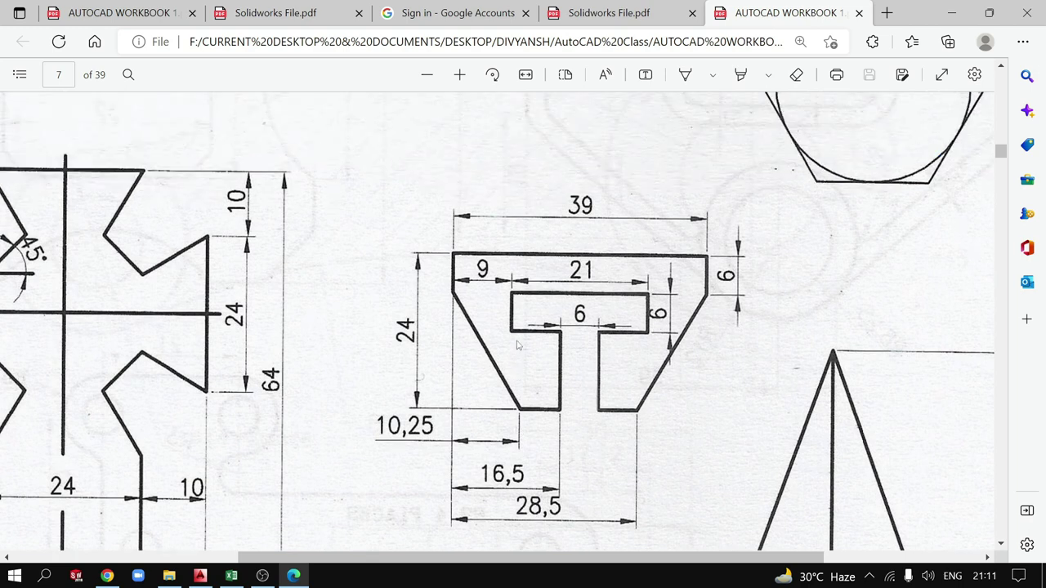
scroll(517, 343, "down", 1)
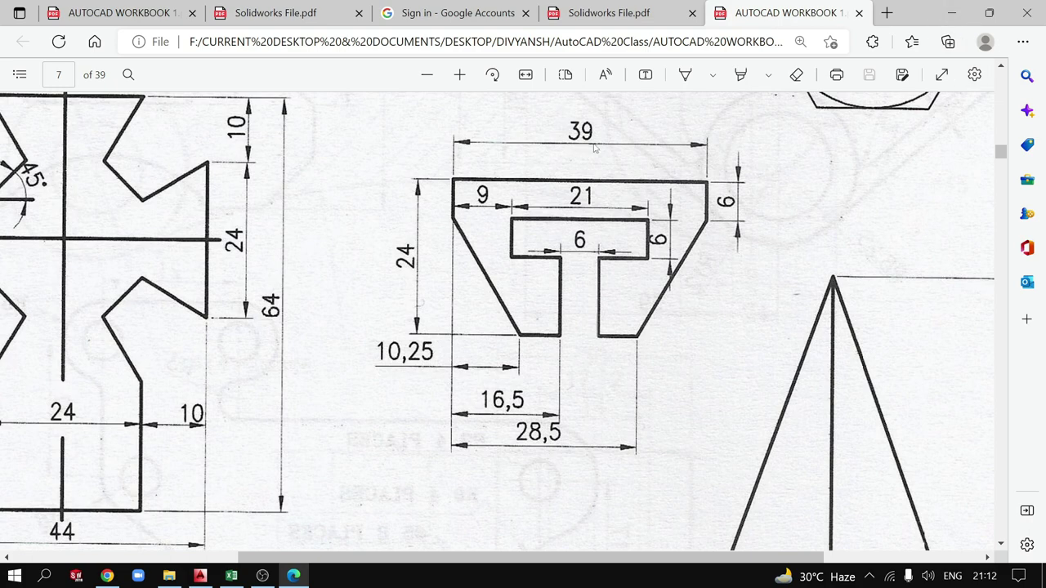
left_click(951, 12)
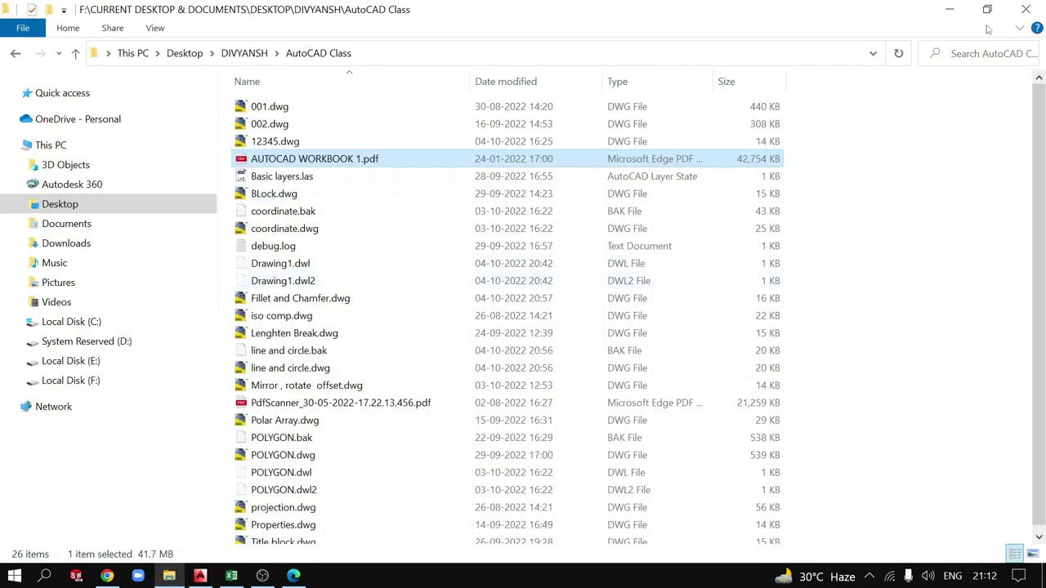
Draw a 39 by 24 rectangle in Drawing1, checking the workbook drawing midway.
left_click(950, 8)
type("rec")
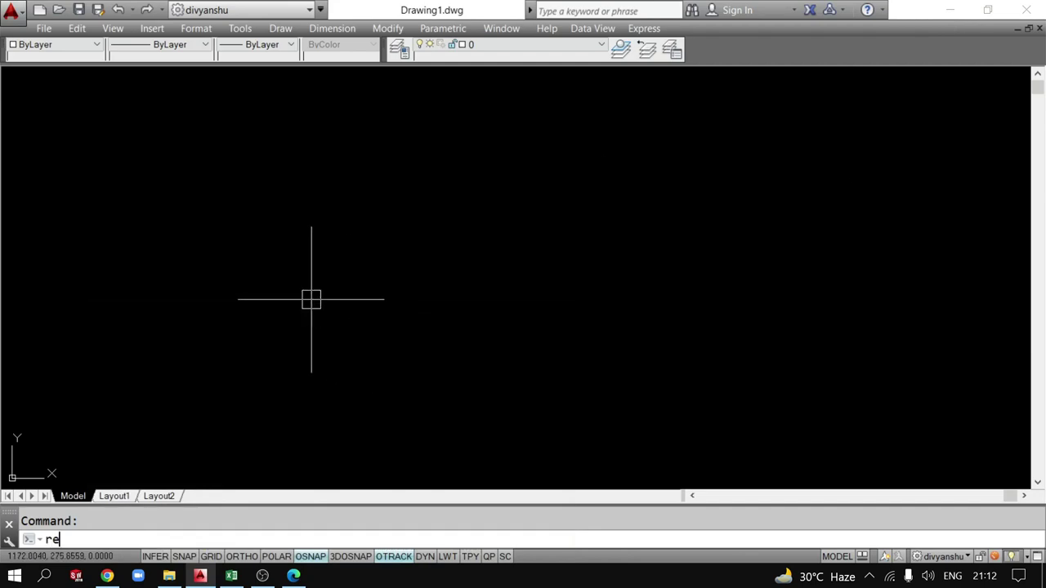
key("Return")
left_click(303, 212)
type("@39,")
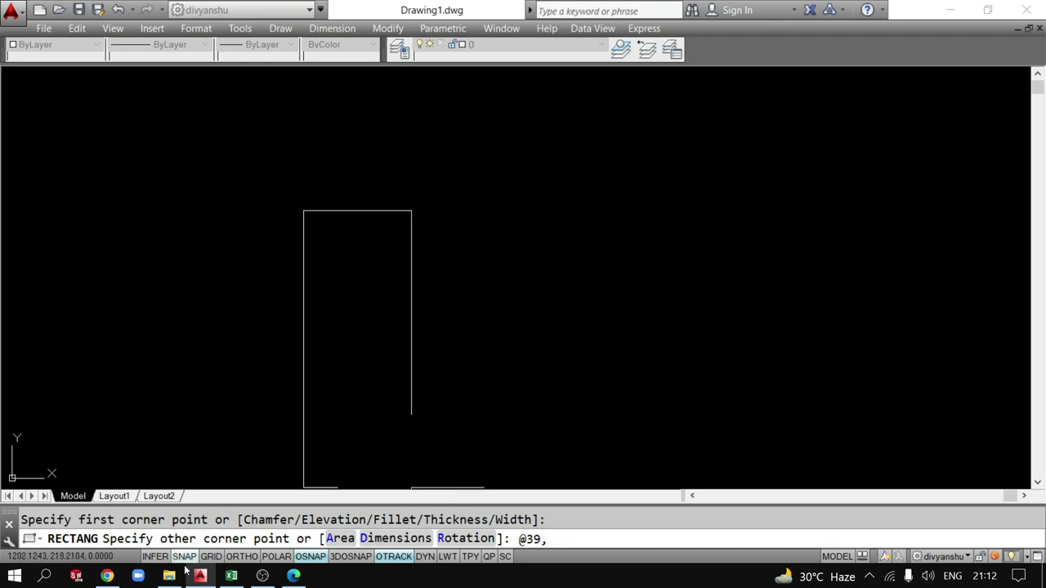
left_click(293, 576)
left_click(292, 577)
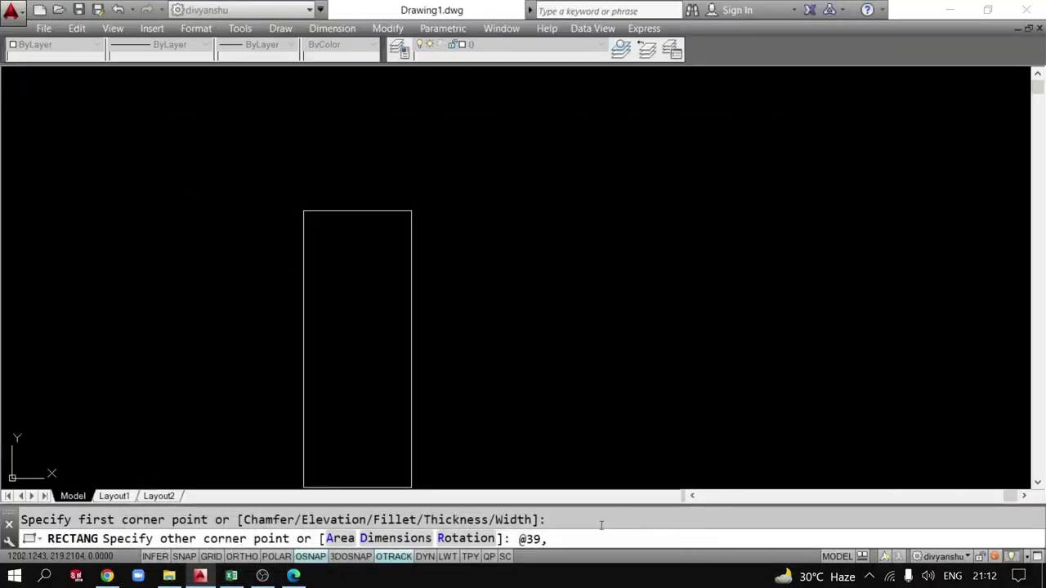
type("24")
key("Return")
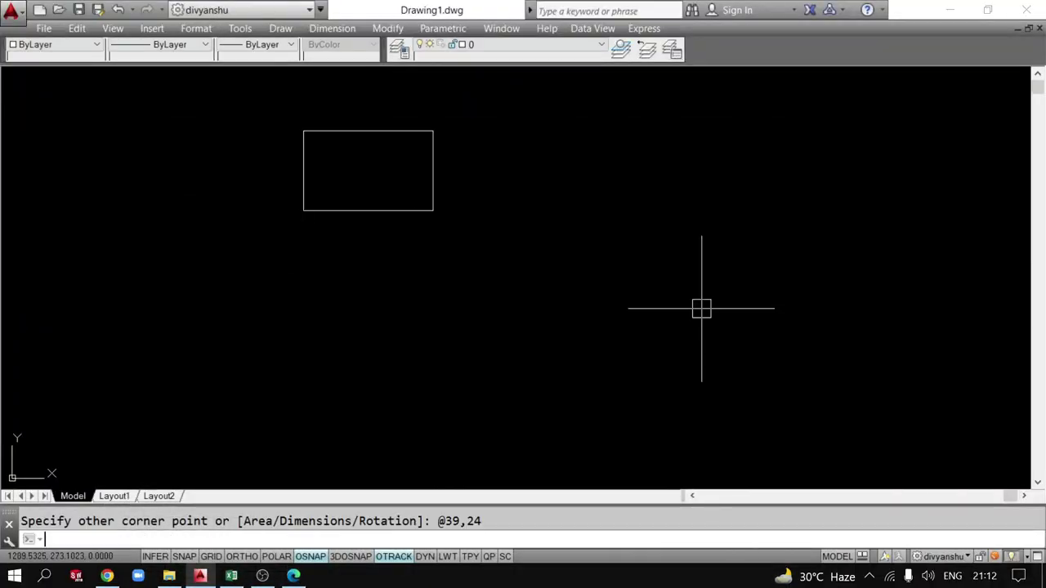
scroll(245, 131, "up", 2)
middle_click_drag(386, 183, 388, 265)
type("c")
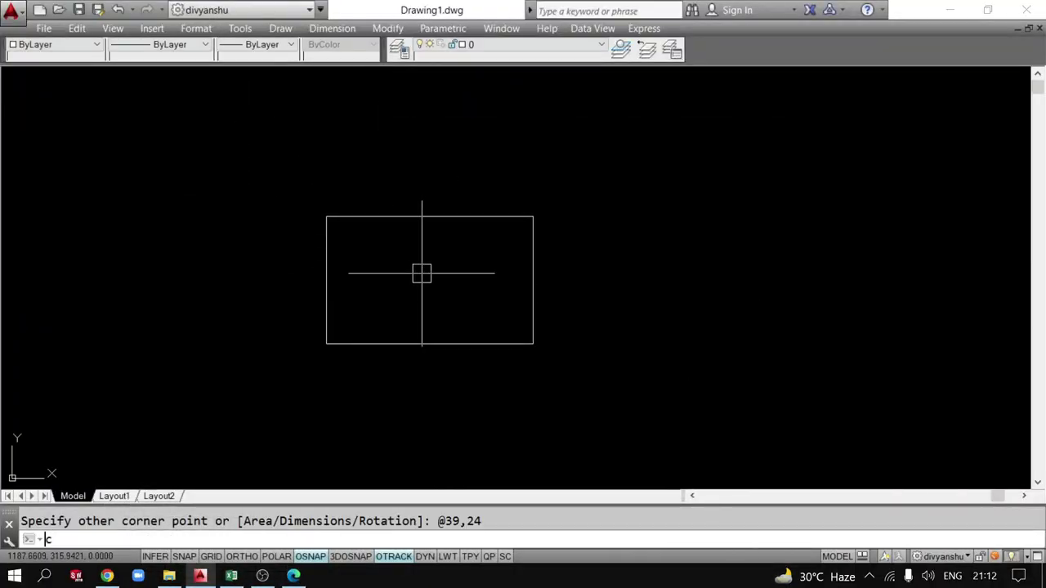
type("a")
key("Return")
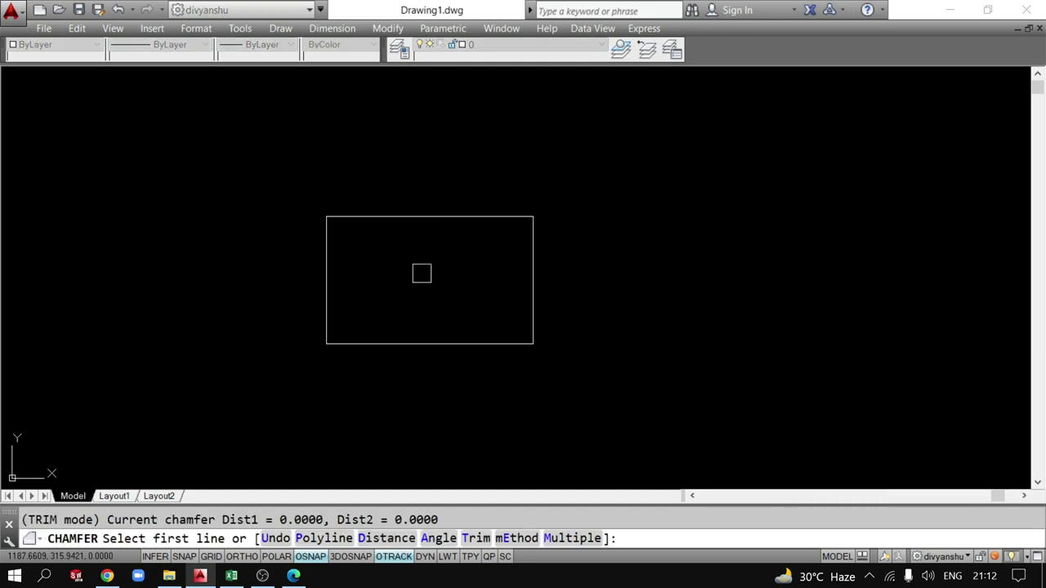
Set chamfer distances to 10.25 and 18 with the Multiple option on.
type("d")
key("Return")
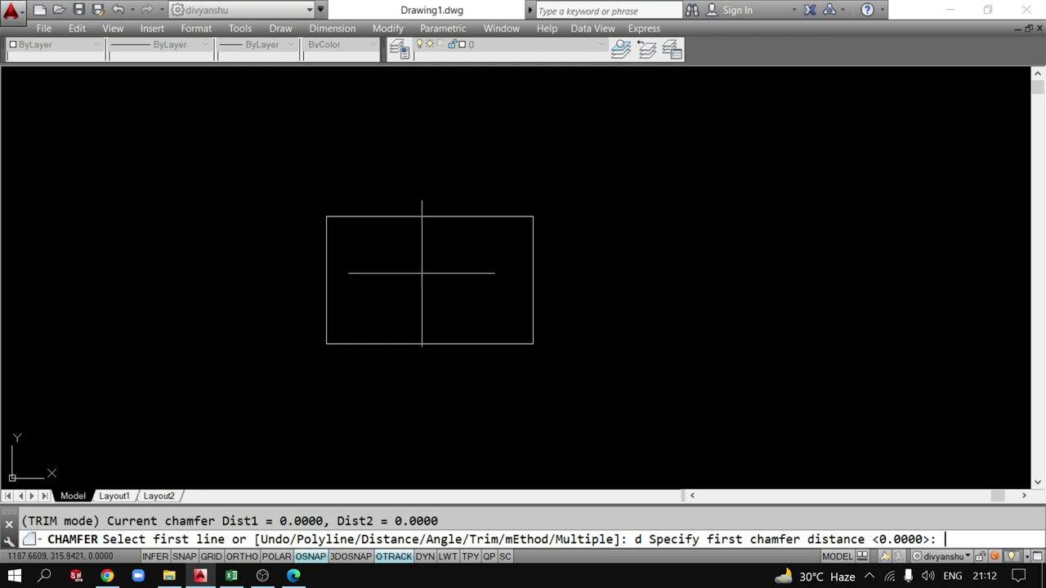
type("10.25")
key("Return")
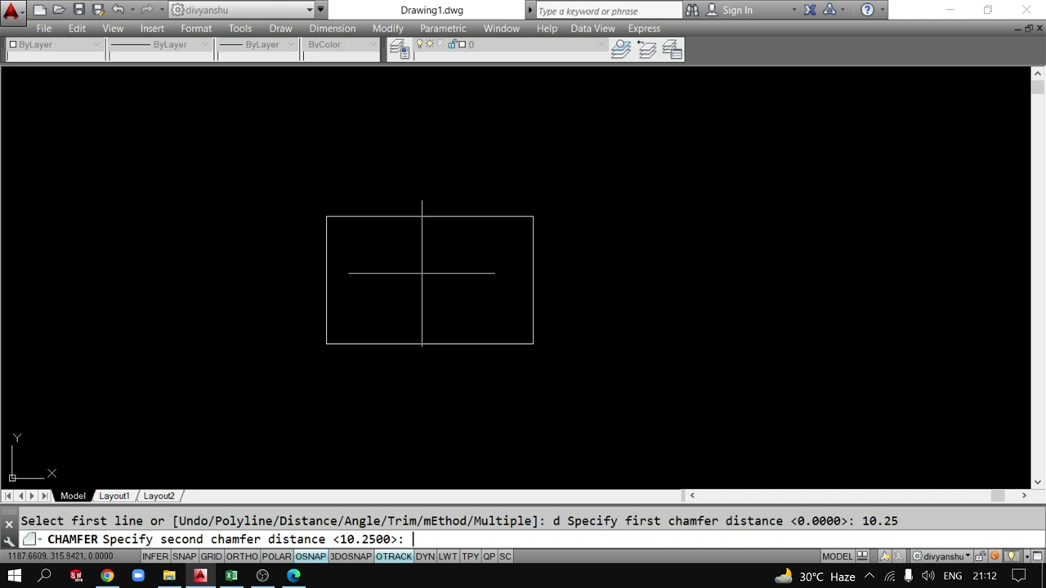
type("18")
key("Return")
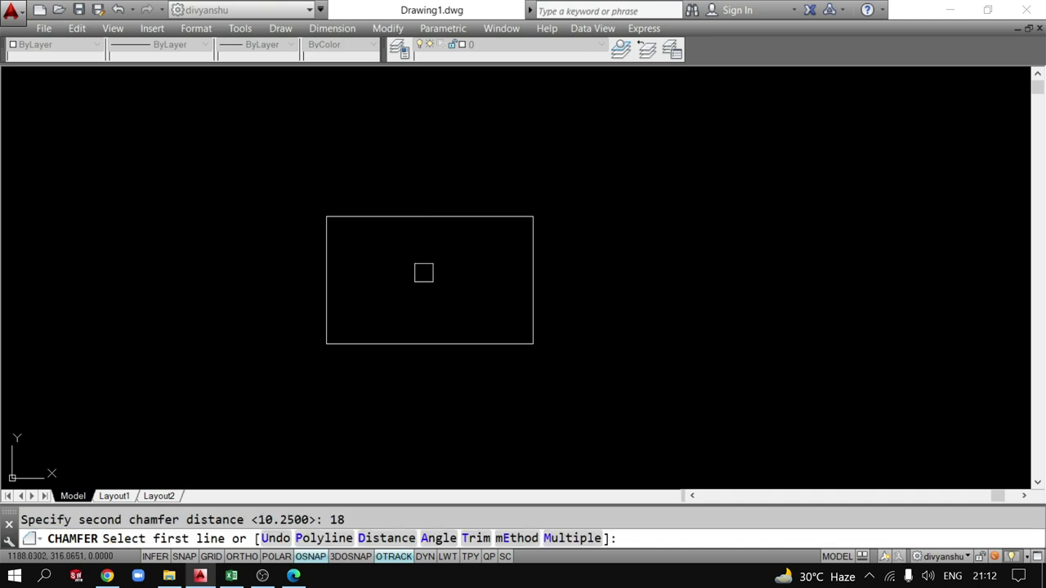
left_click(573, 539)
Chamfer both corners of the rectangle to form the tapered slot outline.
scroll(396, 392, "up", 2)
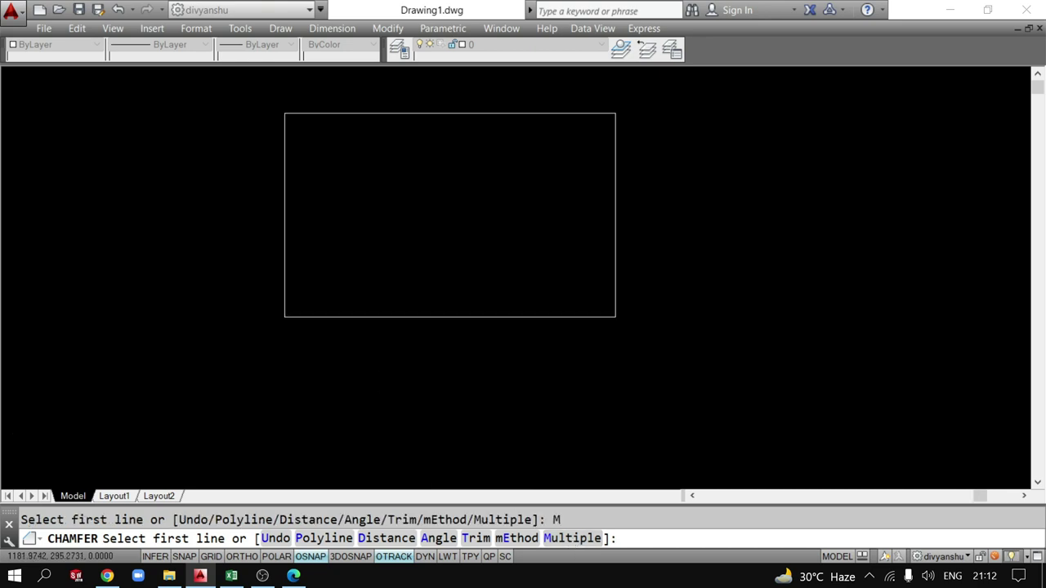
scroll(390, 376, "up", 2)
left_click(265, 280)
left_click(220, 187)
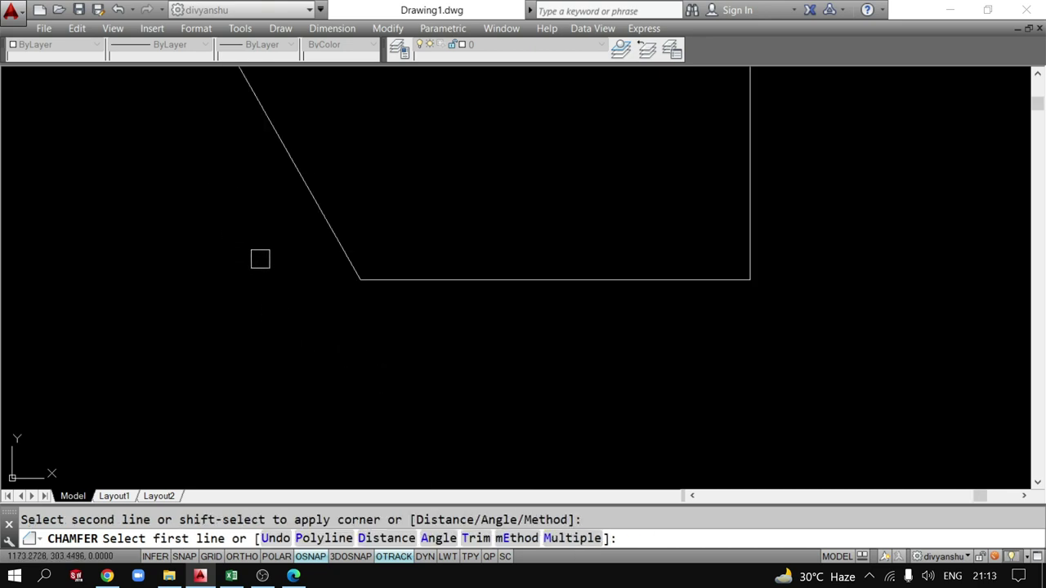
left_click(638, 279)
left_click(752, 222)
scroll(736, 249, "down", 3)
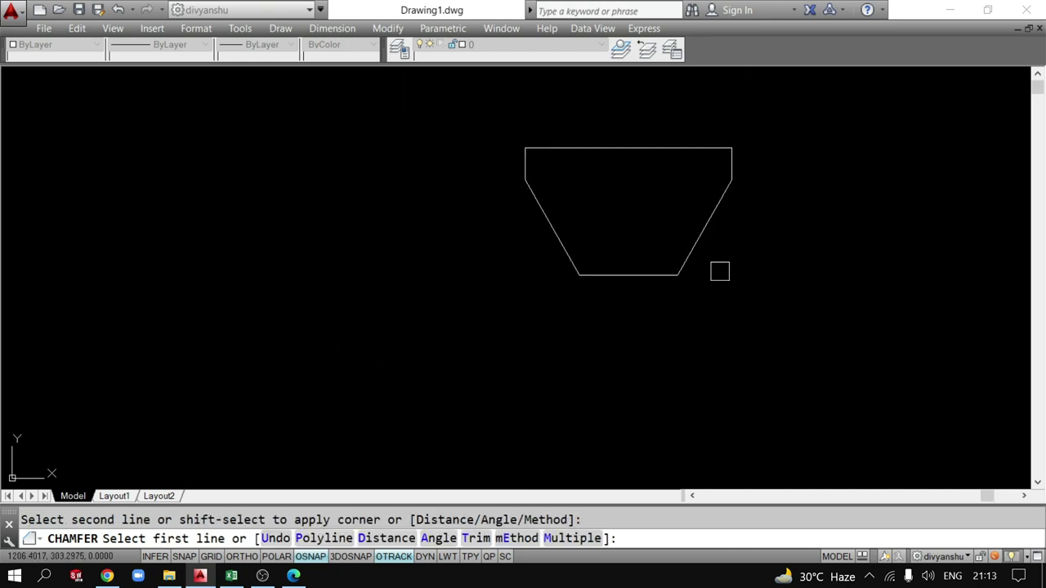
middle_click_drag(719, 271, 674, 317)
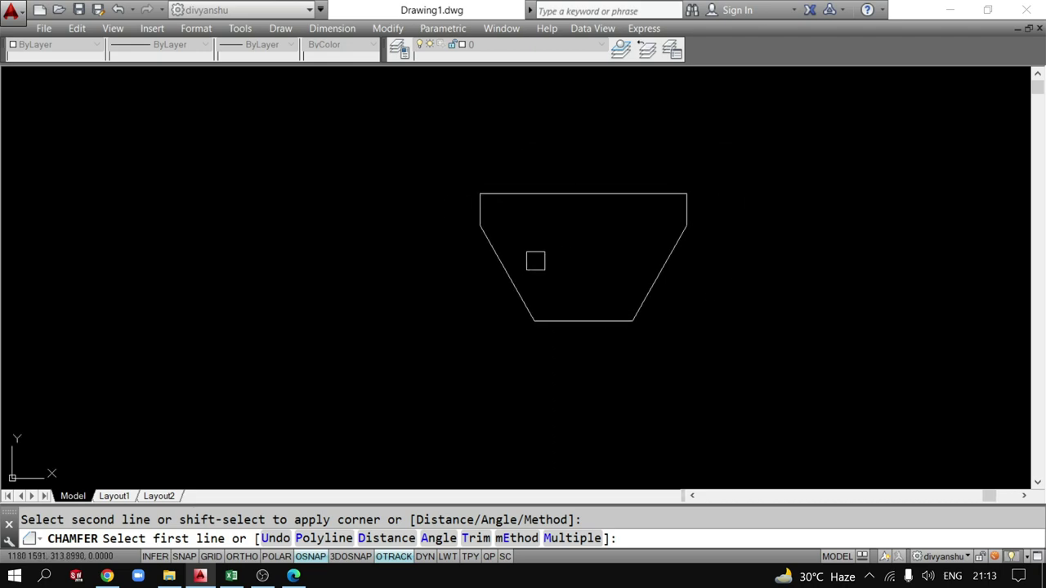
key("Escape")
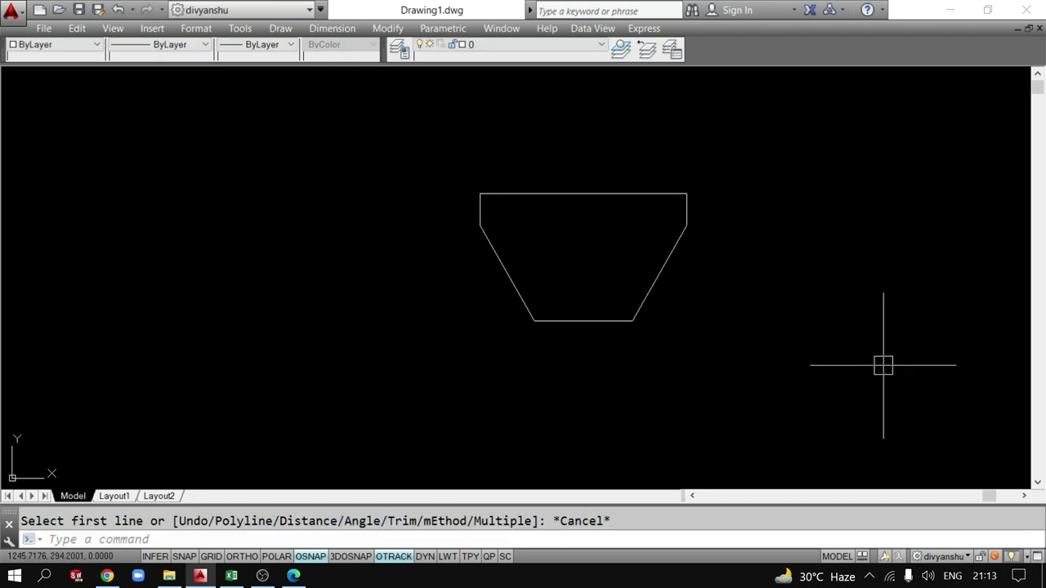
Check the workbook's T-slot dimensions in Edge, then start an OFFSET in AutoCAD.
left_click(296, 577)
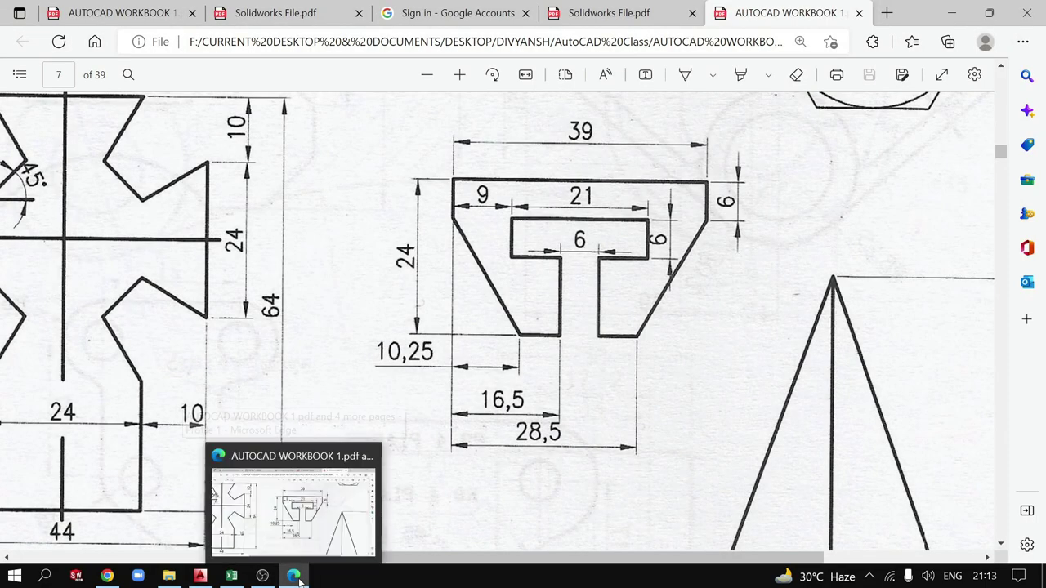
left_click(200, 577)
type("o")
key("Return")
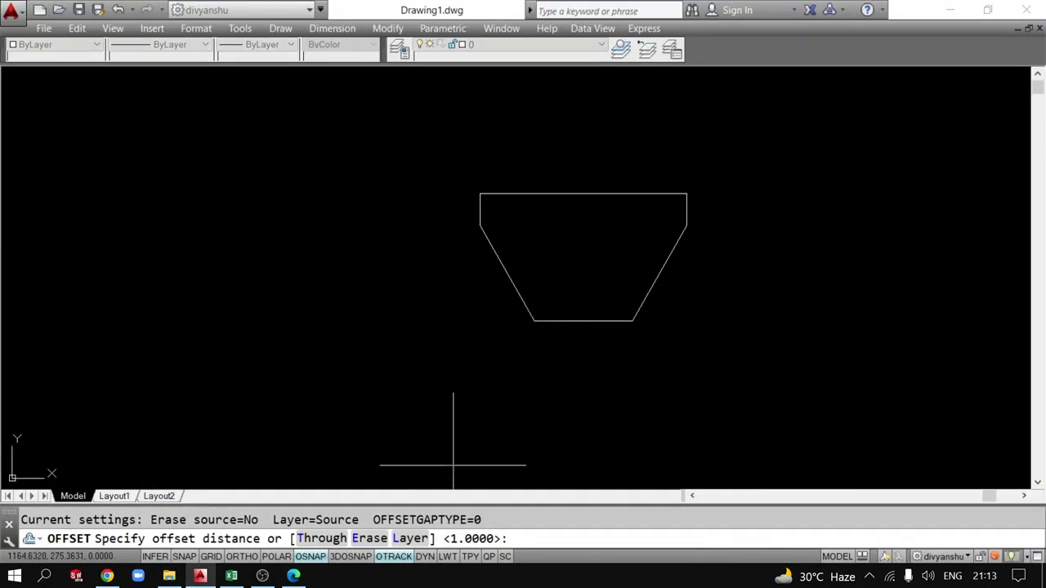
left_click(293, 578)
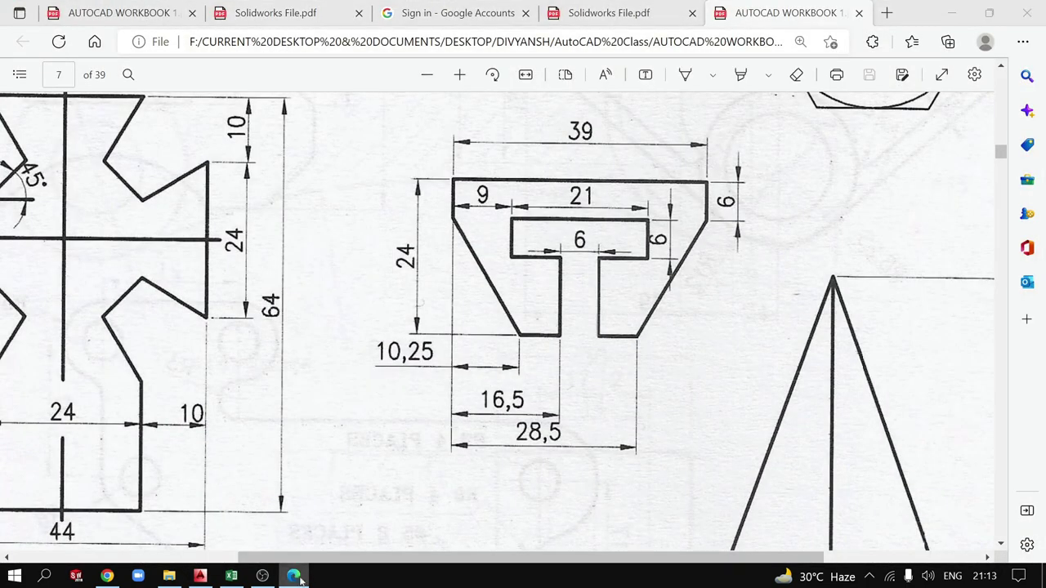
left_click(200, 577)
Discard a trial 9-unit inner trapezoid offset, then explode the trapezoid into separate lines.
type("9")
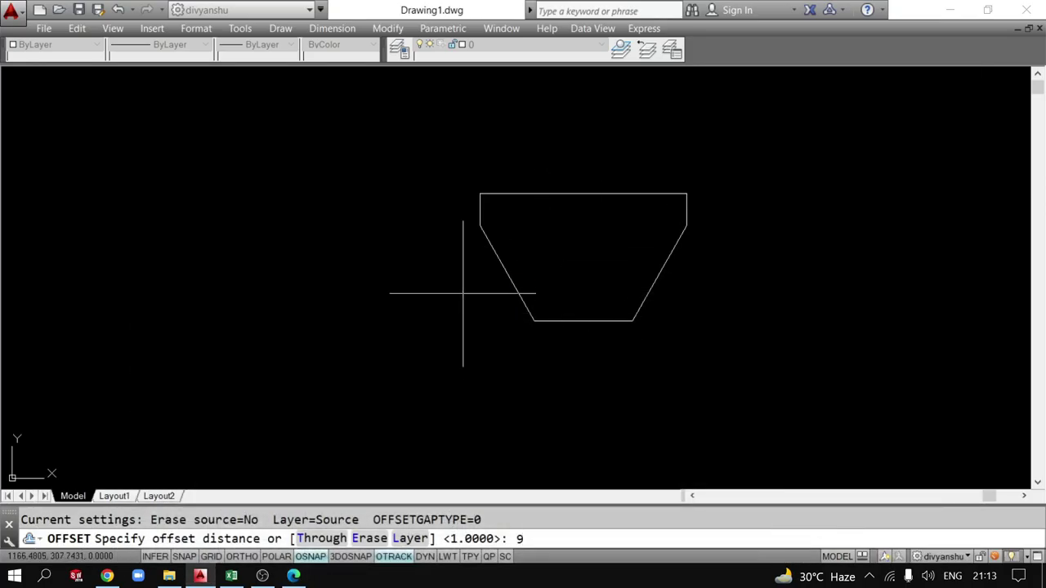
key("Return")
left_click(480, 211)
left_click(551, 214)
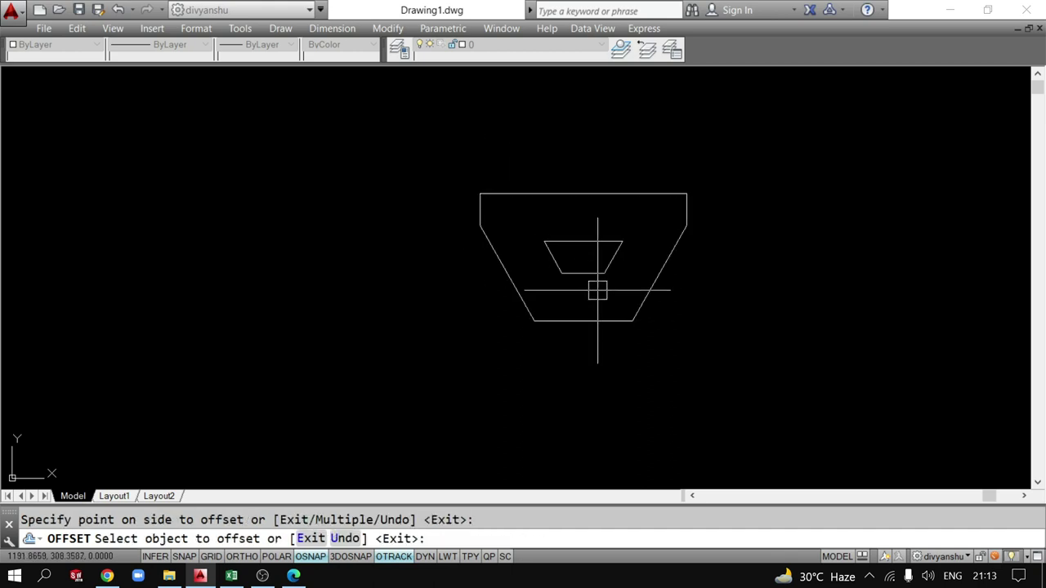
key("Escape")
left_click_drag(597, 289, 531, 245)
key("Delete")
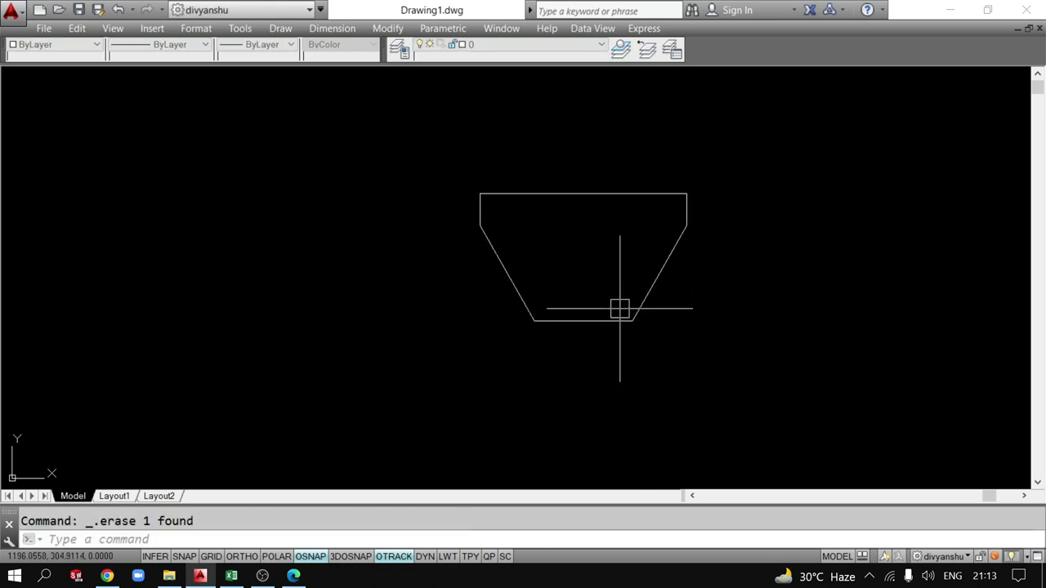
left_click(721, 327)
left_click(409, 173)
type("x")
key("Return")
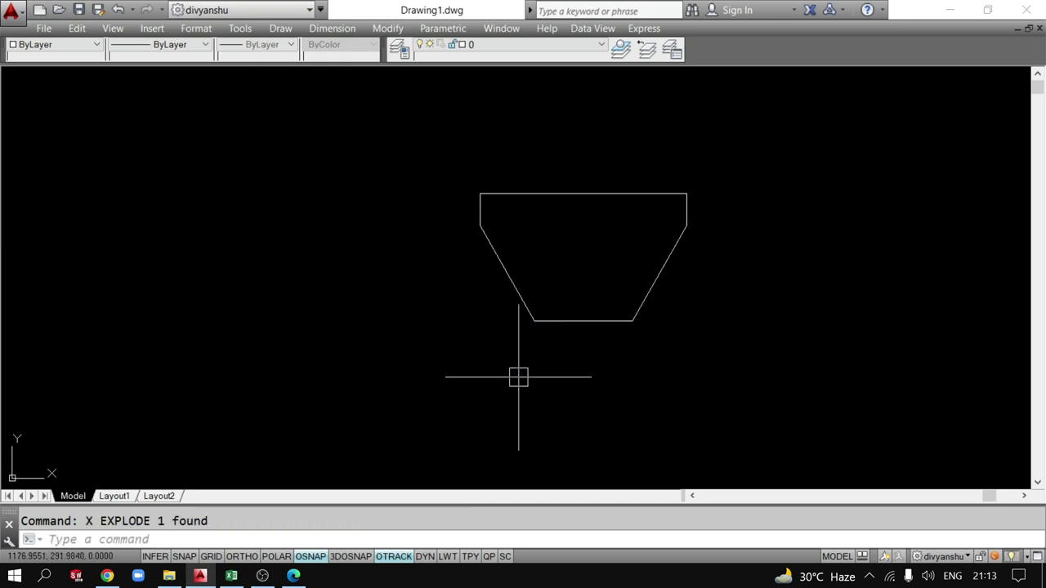
Offset the left and right sides 9 units inward.
type("o")
key("Return")
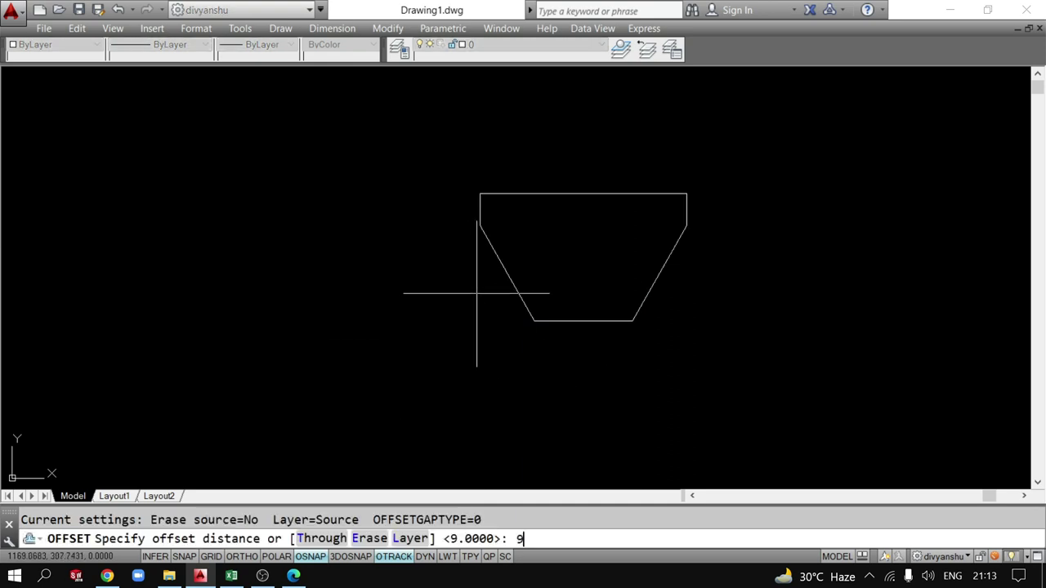
key("Return")
left_click(480, 206)
left_click(515, 210)
left_click(528, 212)
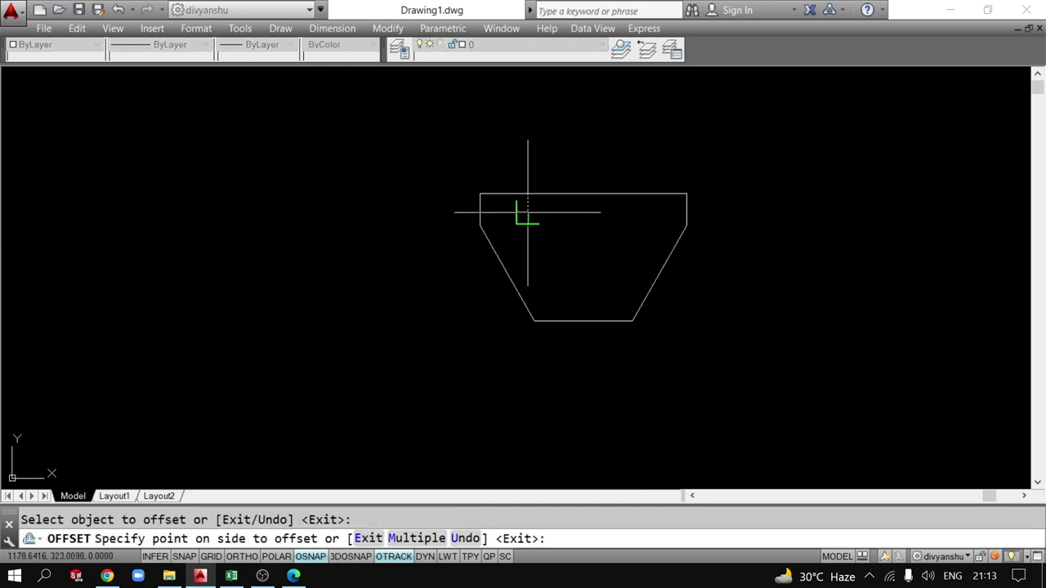
key("Escape")
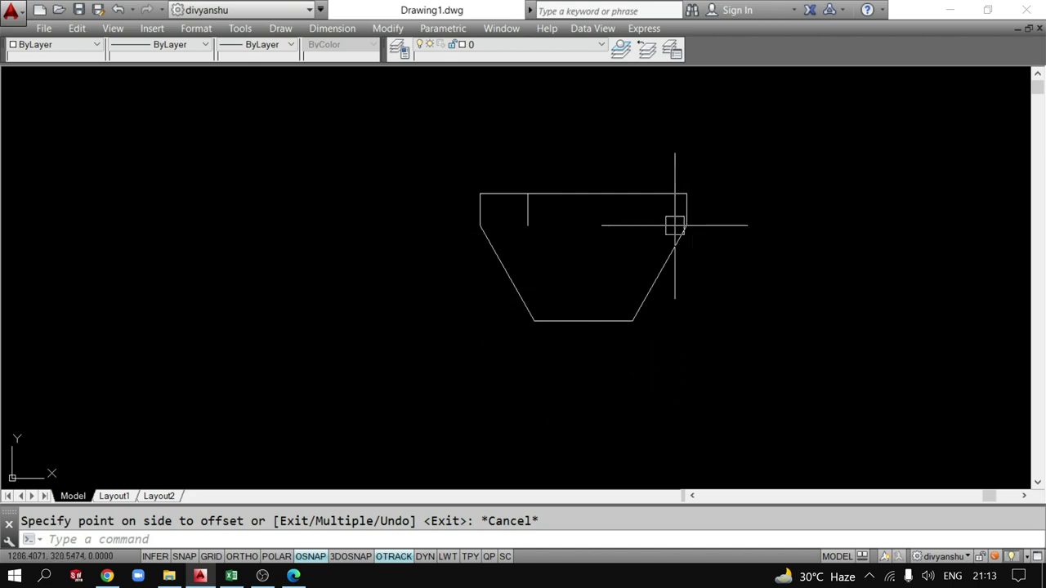
key("Return")
key("Escape")
key("Return")
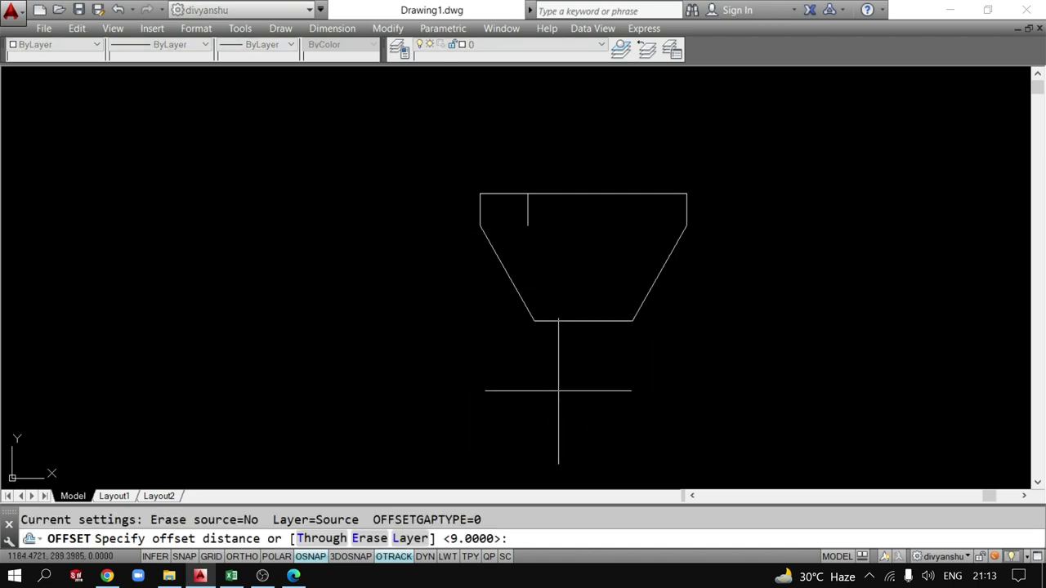
type("9")
key("Return")
left_click(687, 209)
left_click(611, 214)
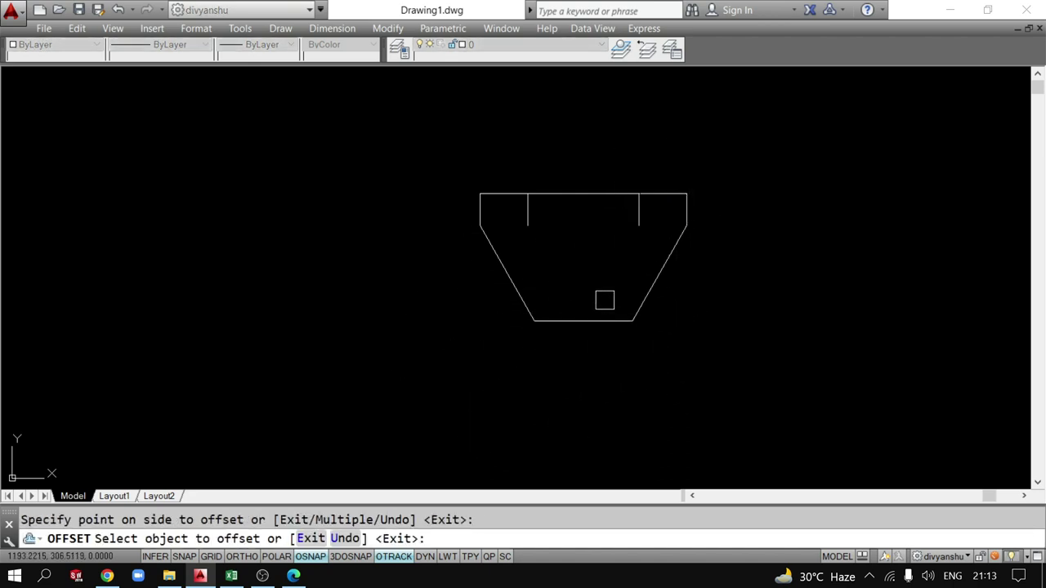
key("Escape")
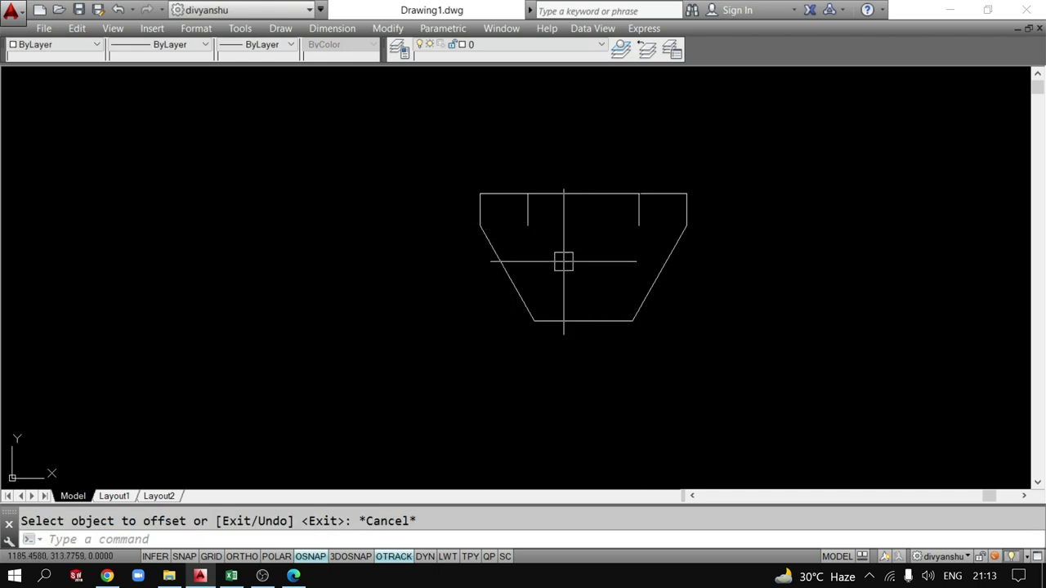
Extend both inner offset lines down to the base.
type("ex")
key("Return")
Offset the top edge down 6, then that copy another 6, for the crossbar lines.
key("Return")
left_click(528, 211)
left_click(639, 213)
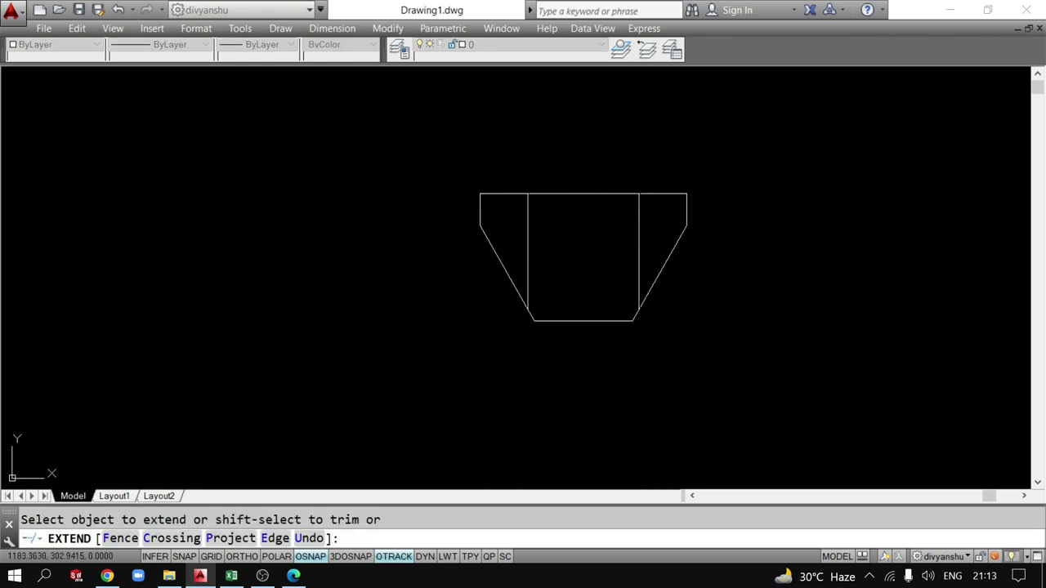
key("Escape")
type("o")
key("Return")
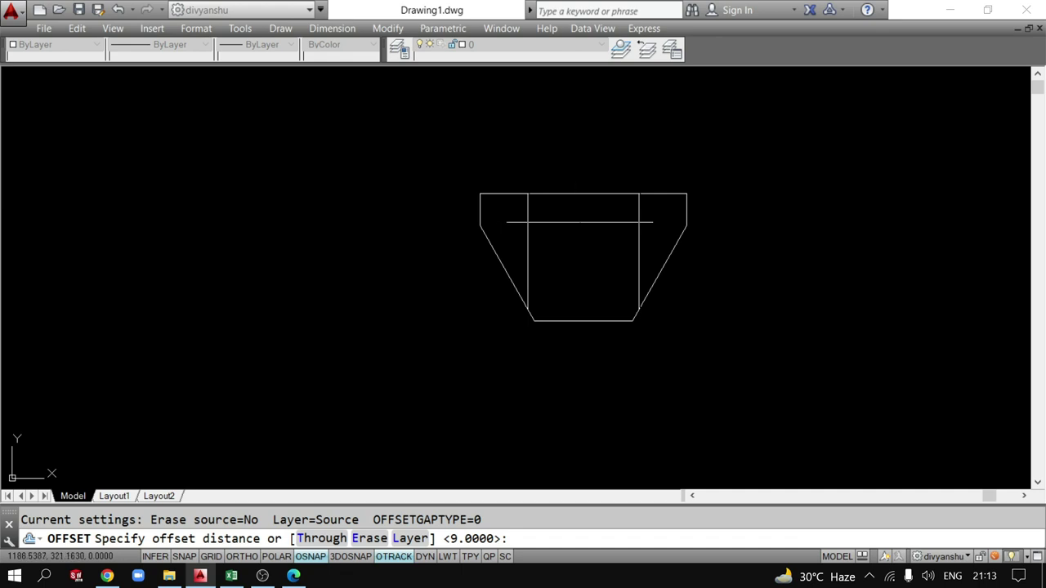
type("6")
key("Return")
left_click(585, 194)
left_click(586, 269)
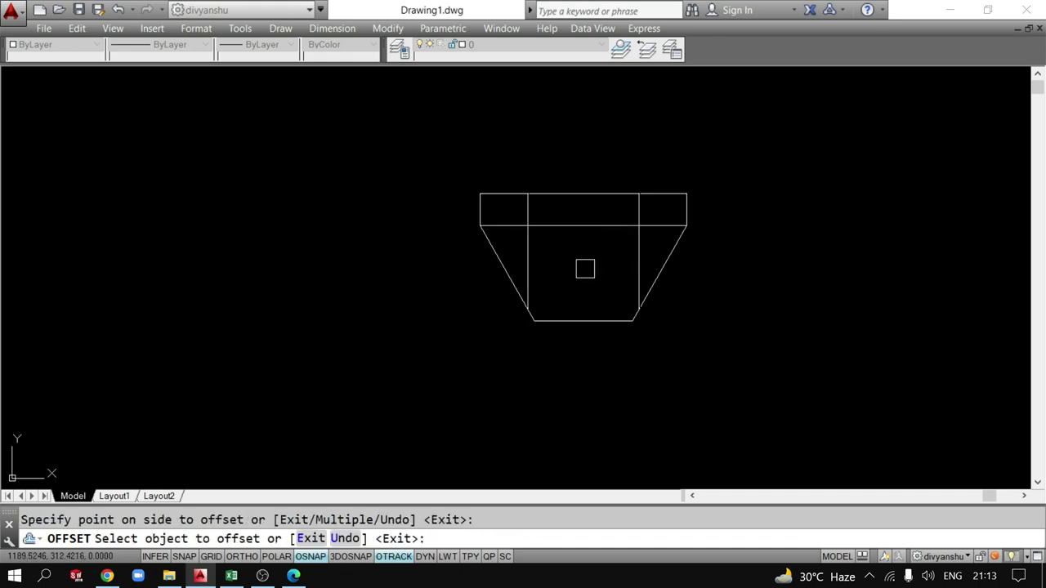
left_click(574, 225)
left_click(575, 282)
key("Escape")
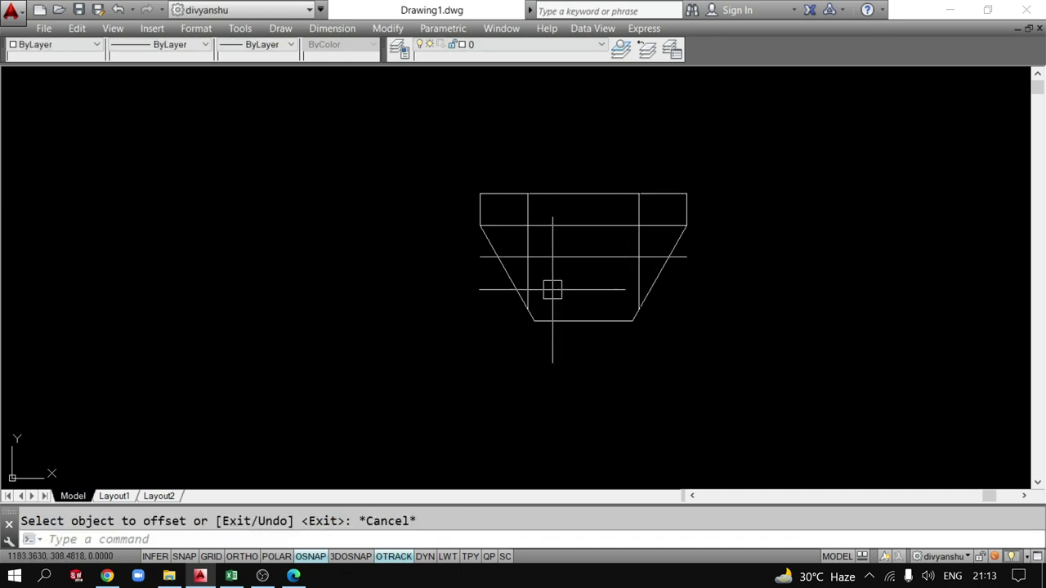
Trim the crossbar lines and inner sides into the T's crossbar shape.
type("tr")
key("Return")
left_click(528, 282)
left_click(528, 209)
left_click(503, 224)
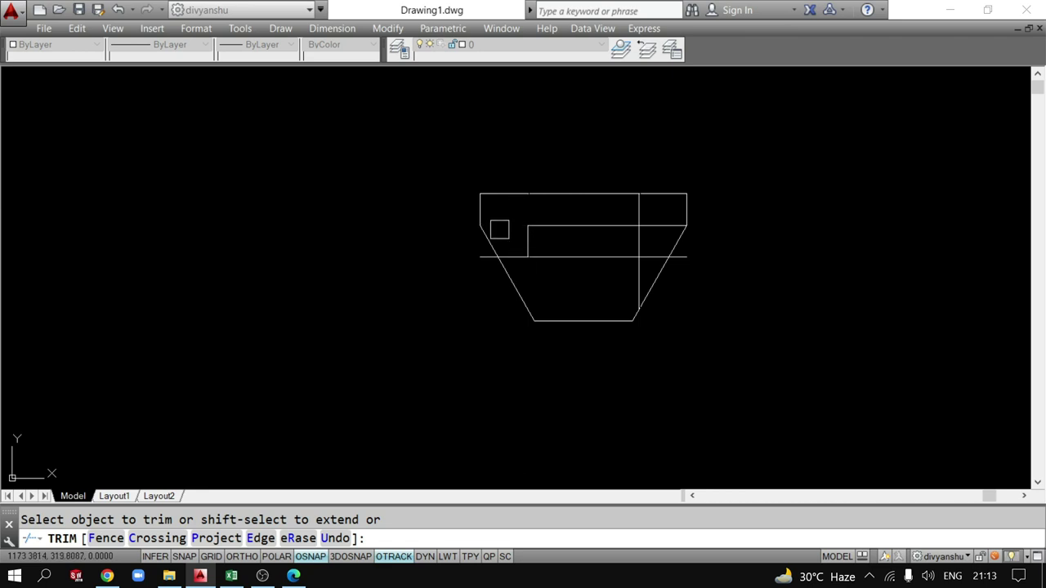
left_click(514, 257)
left_click(655, 260)
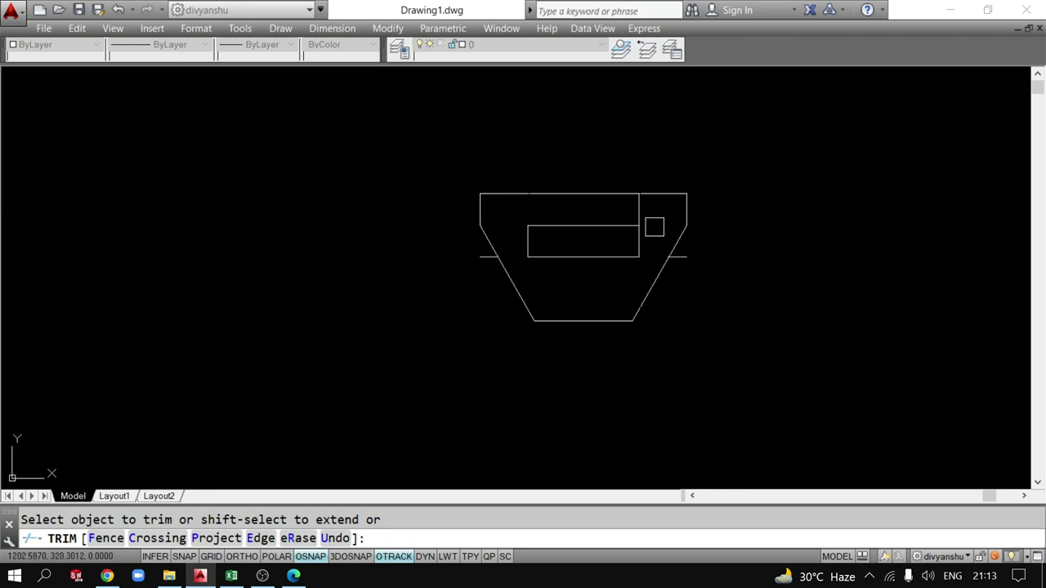
left_click(654, 225)
left_click(642, 212)
key("Escape")
Delete the two leftover stubs beside the crossbar.
left_click(484, 258)
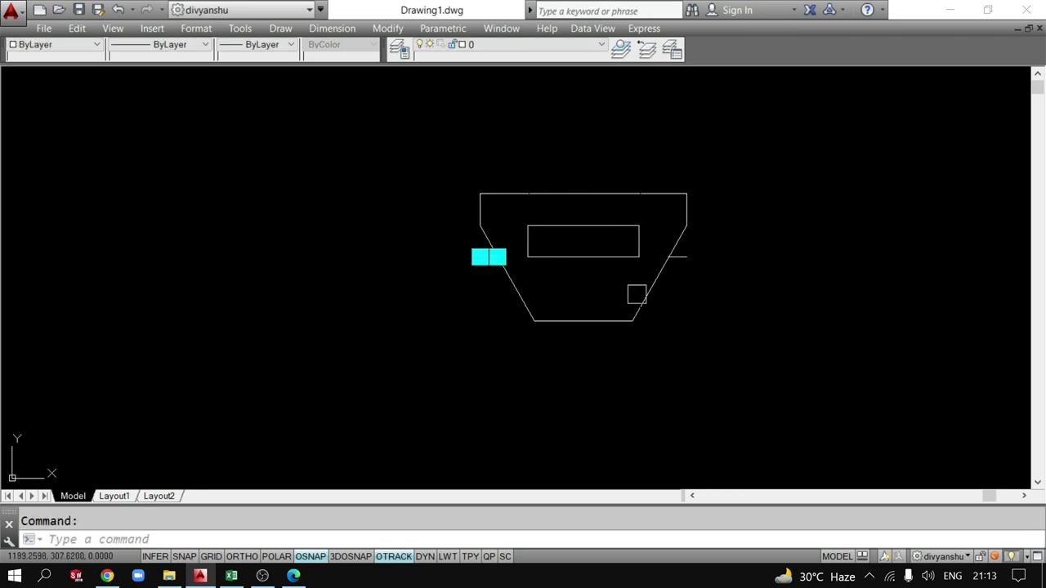
left_click(684, 258)
key("Delete")
Draw a centre line from the crossbar's bottom midpoint down to the base.
type("L")
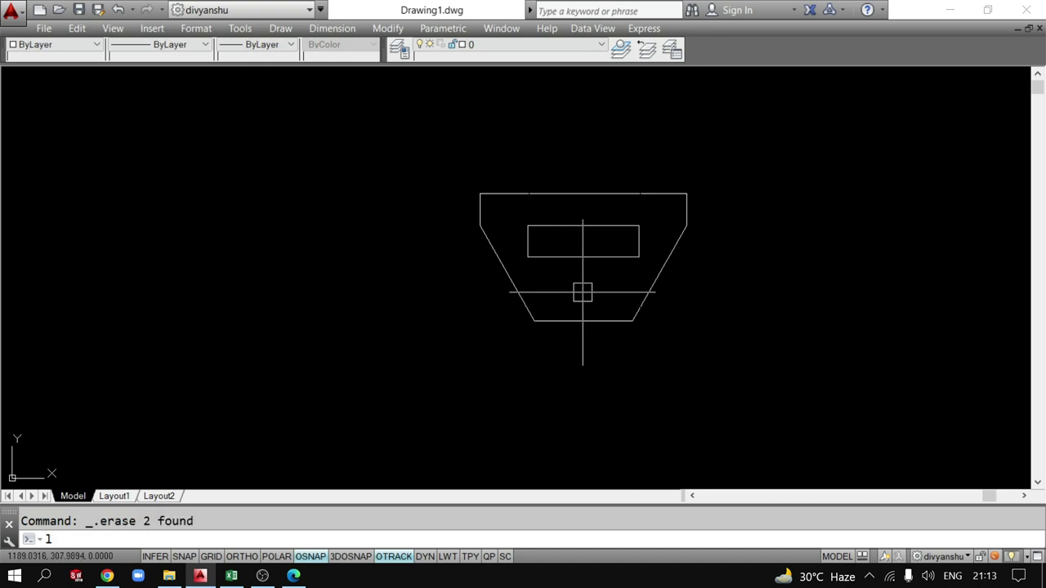
key("Return")
left_click(583, 257)
left_click(583, 320)
key("Escape")
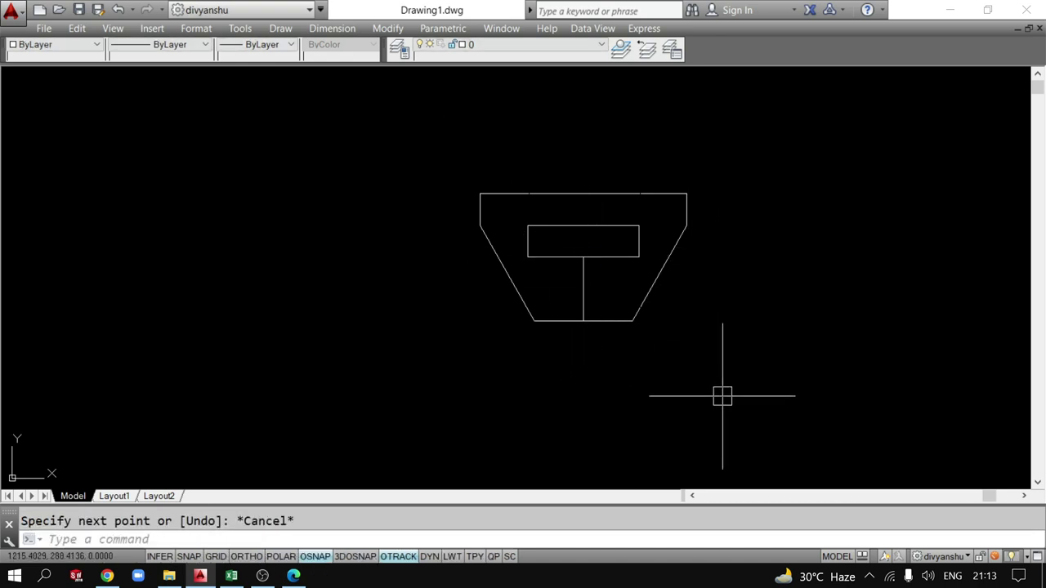
Offset the centre line 3 to each side for the stem, then delete it.
type("o")
key("Return")
type("3")
key("Return")
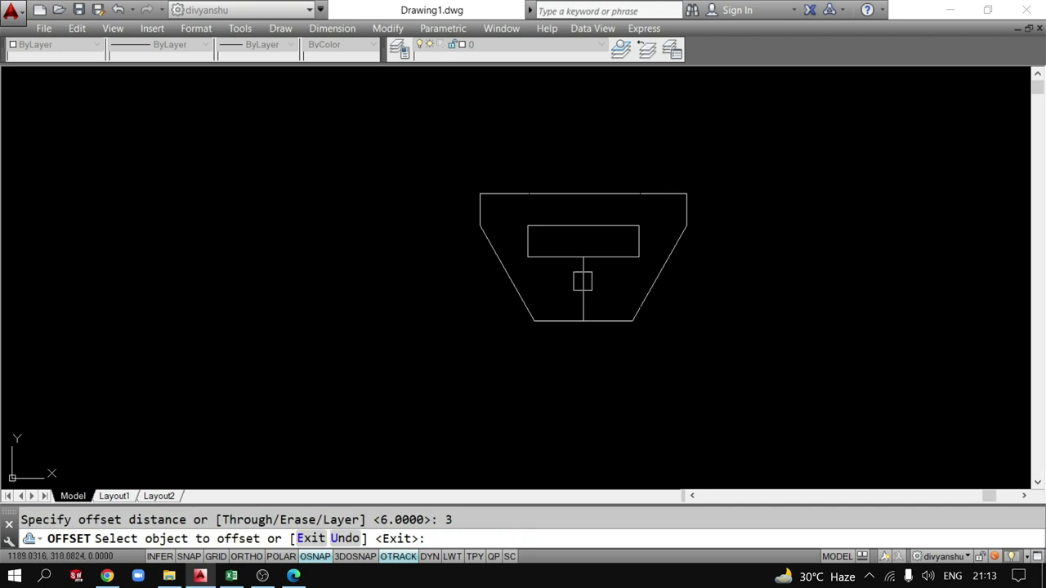
left_click(583, 281)
left_click(572, 286)
left_click(583, 291)
left_click(591, 309)
key("Escape")
left_click(582, 303)
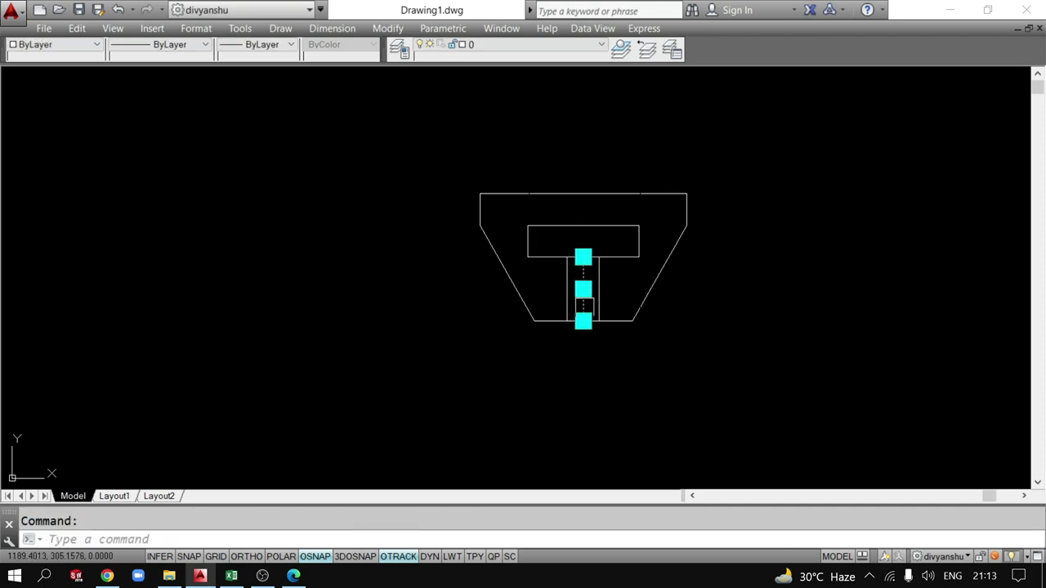
key("Delete")
Run TRIM to finish the stem opening through the base, then zoom the view.
type("tr")
key("Return")
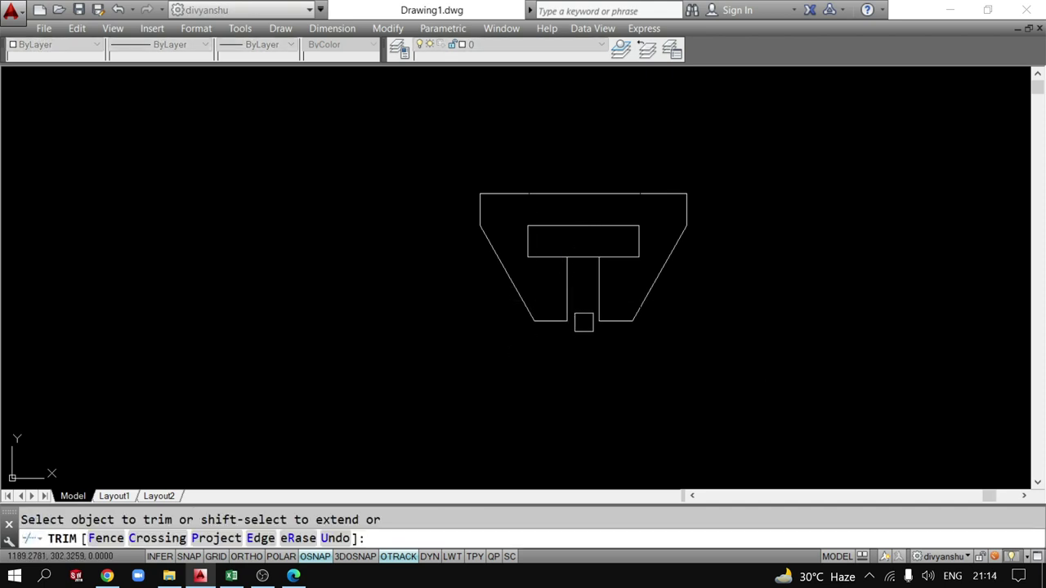
key("Escape")
scroll(595, 281, "up", 2)
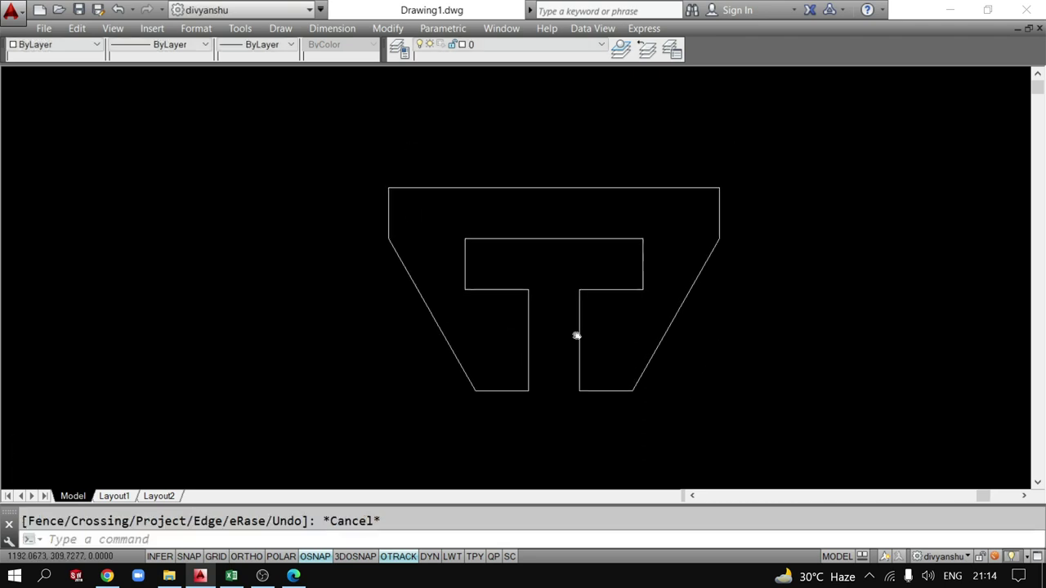
Place a 39 linear dimension above the profile's top edge.
type("DL")
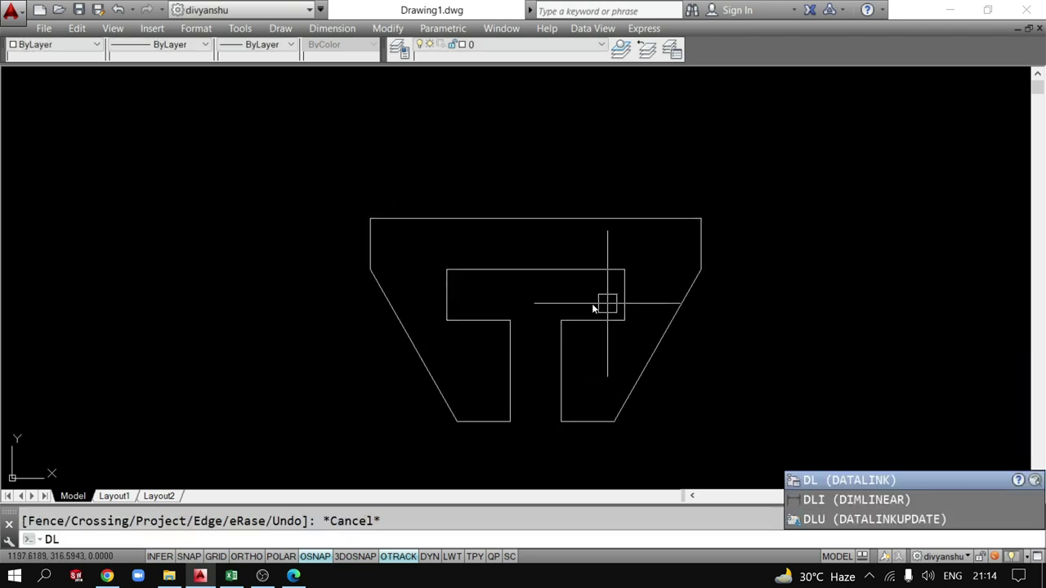
key("BackSpace")
type("LI")
key("Return")
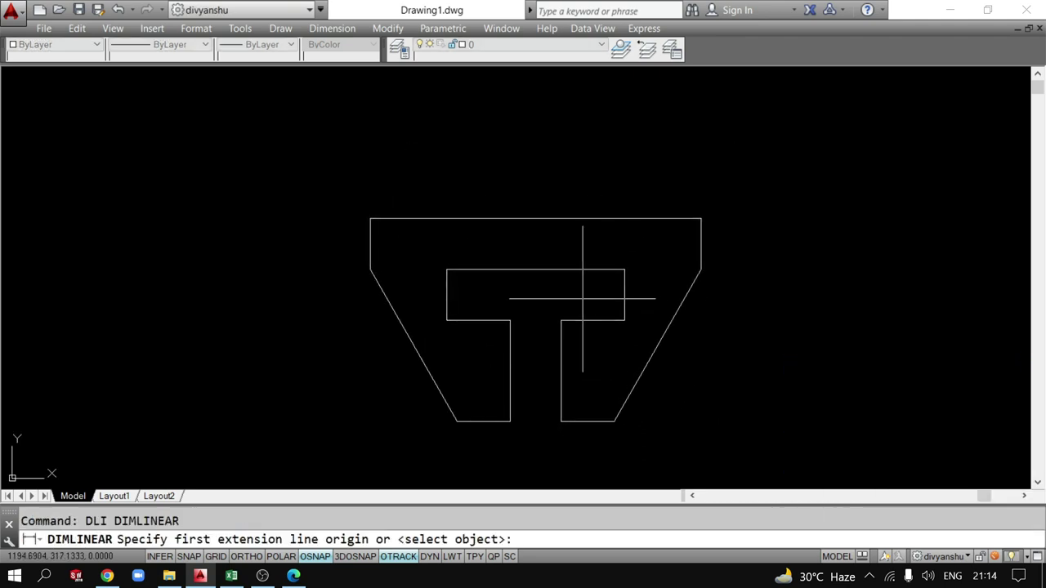
key("Return")
left_click(537, 219)
left_click(535, 164)
Add the vertical 24 height dimension left of the profile.
key("Return")
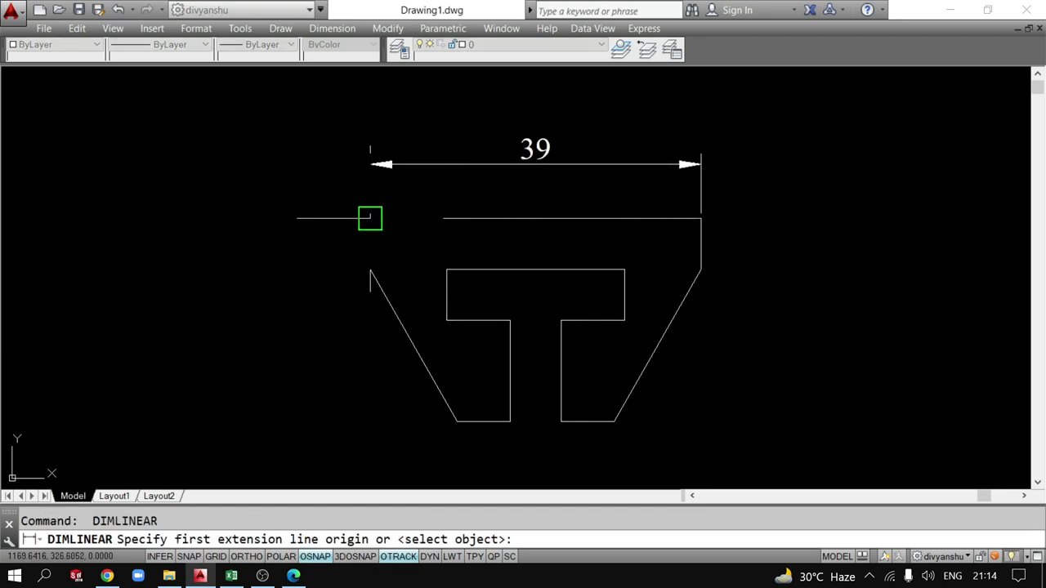
left_click(370, 219)
left_click(455, 421)
left_click(295, 383)
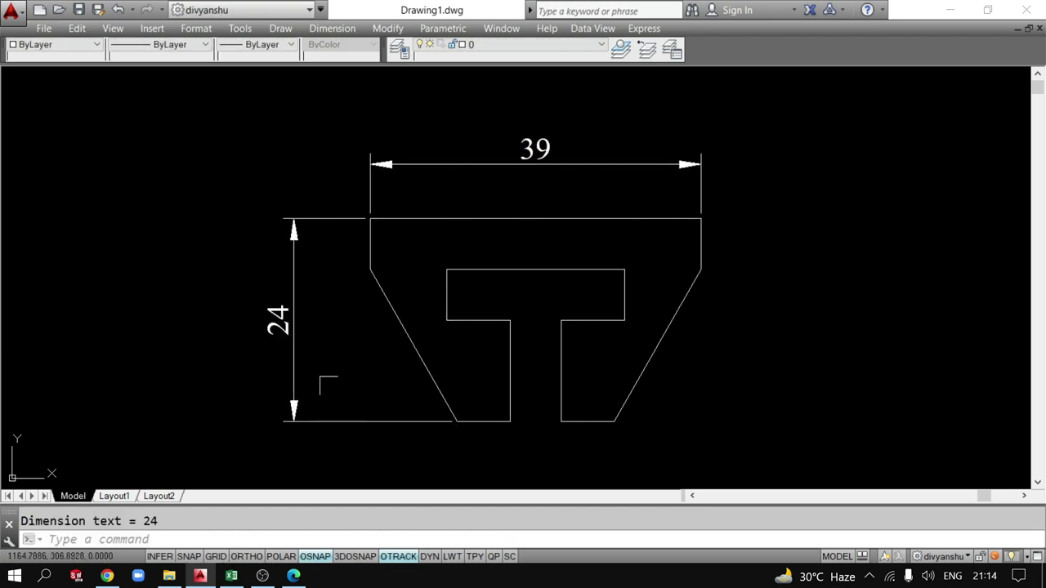
middle_click_drag(327, 381, 365, 280)
key("Return")
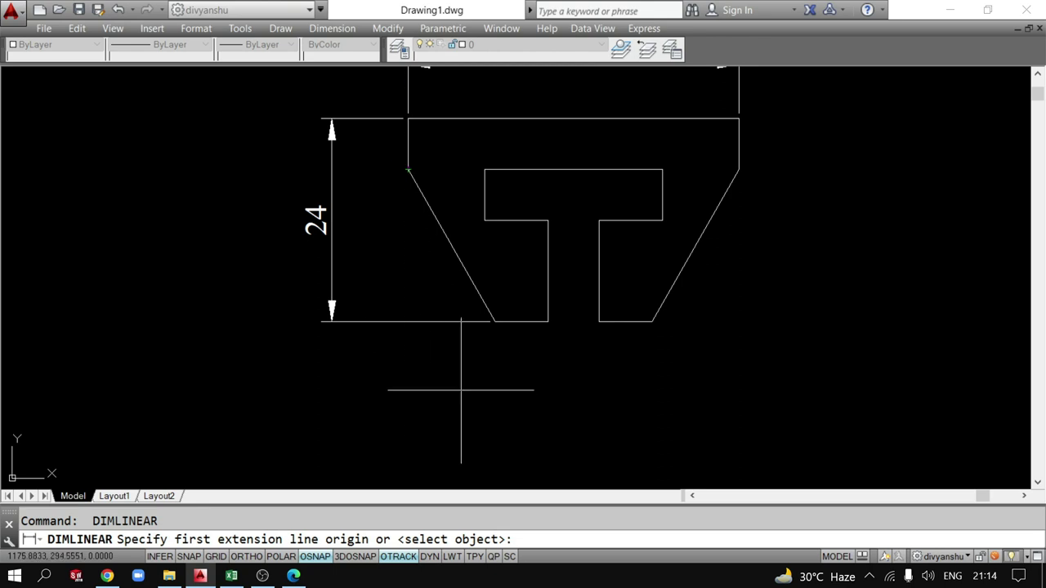
key("Escape")
Add the 10,25 width dimension below the profile from the slanted left edge.
type("d")
key("Return")
key("Return")
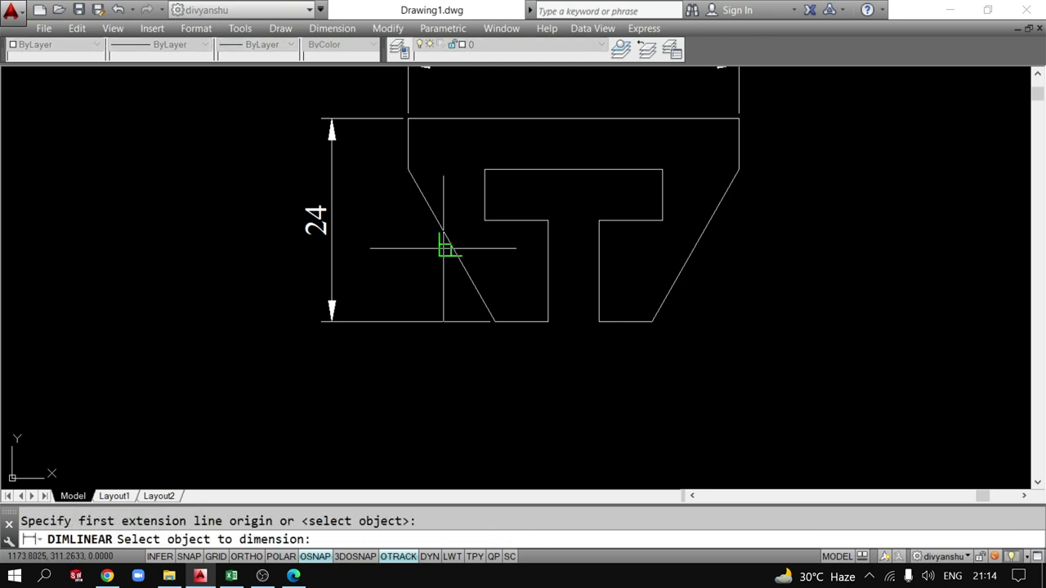
left_click(443, 248)
left_click(433, 377)
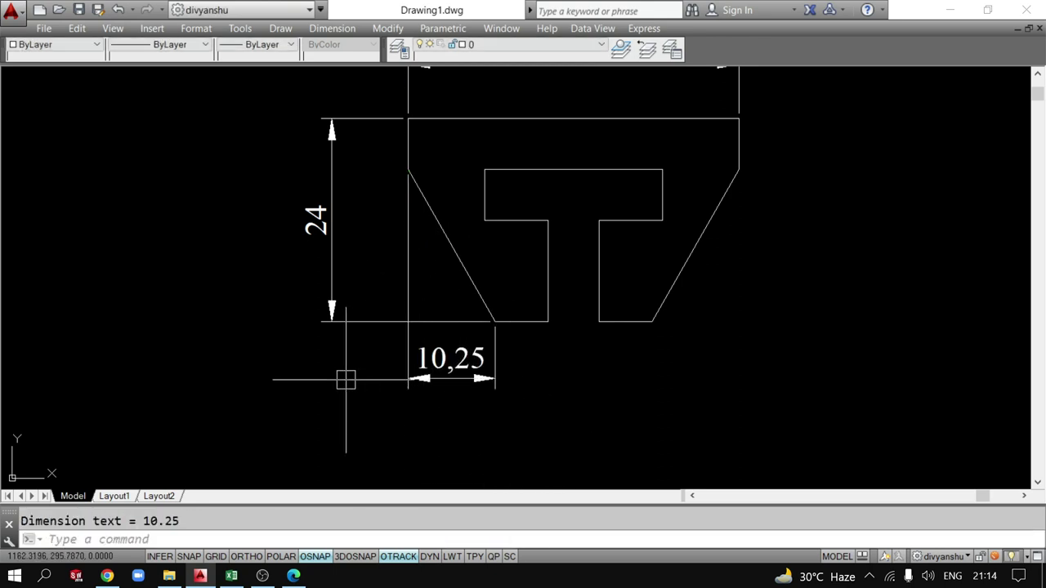
Add the 16,5 dimension from the left edge to the T stem, below 10,25.
type("dli")
key("Return")
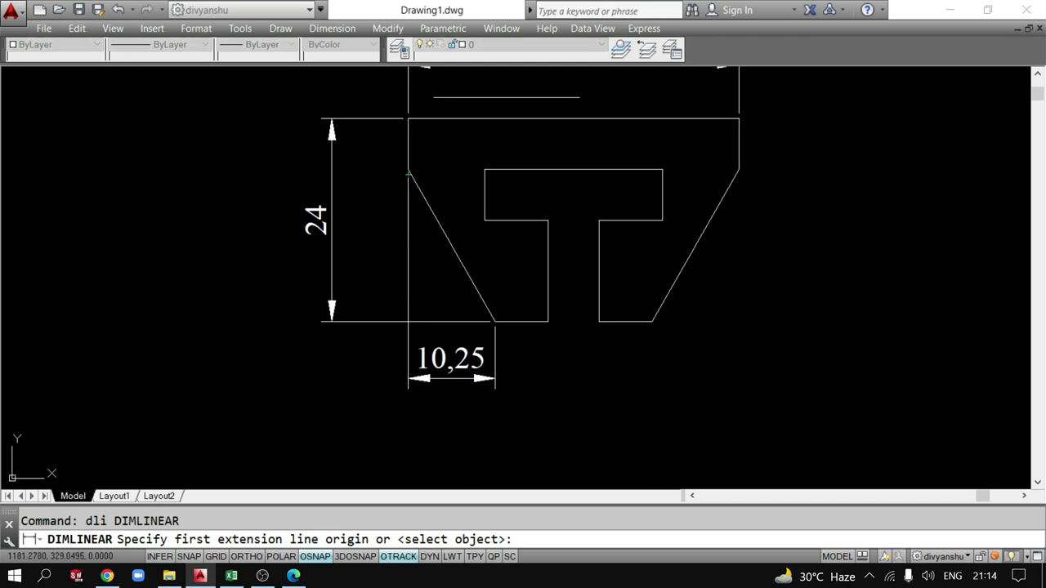
left_click(409, 171)
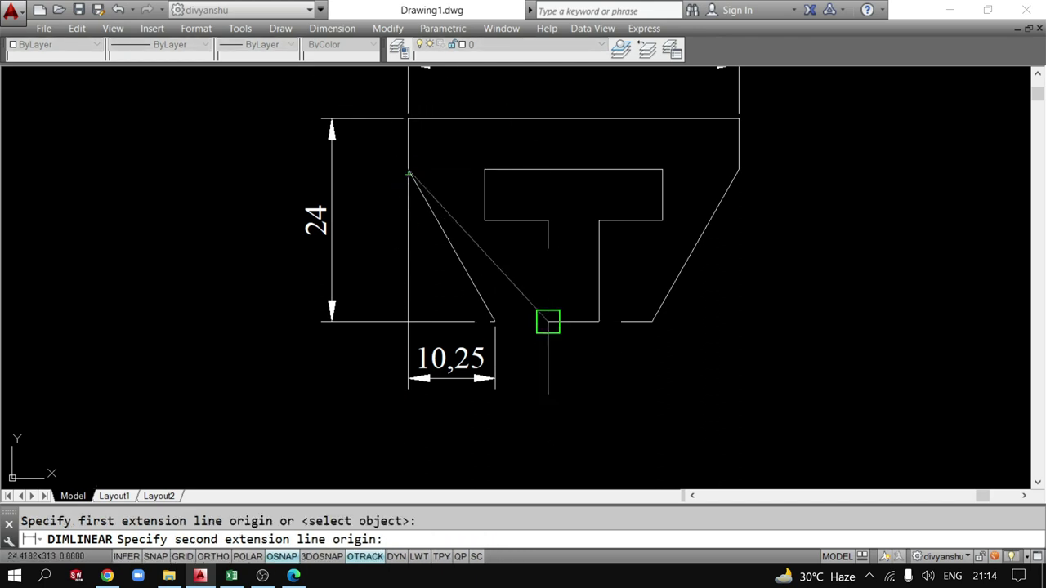
left_click(548, 321)
left_click(695, 444)
middle_click_drag(540, 384, 511, 356)
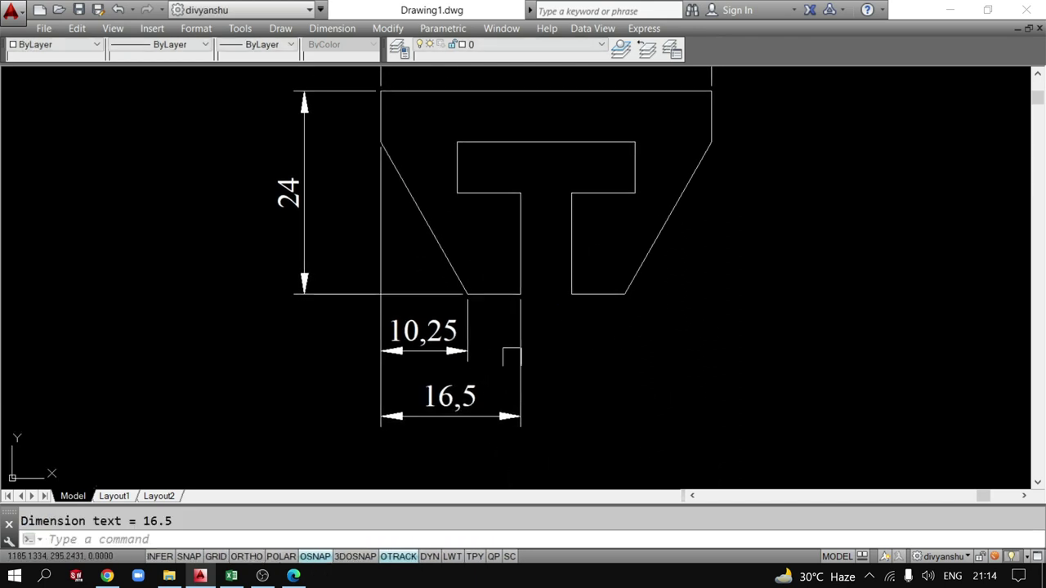
Start the wider base-width dimension from the left edge's top, retrying after a misplaced attempt.
key("Return")
left_click(381, 143)
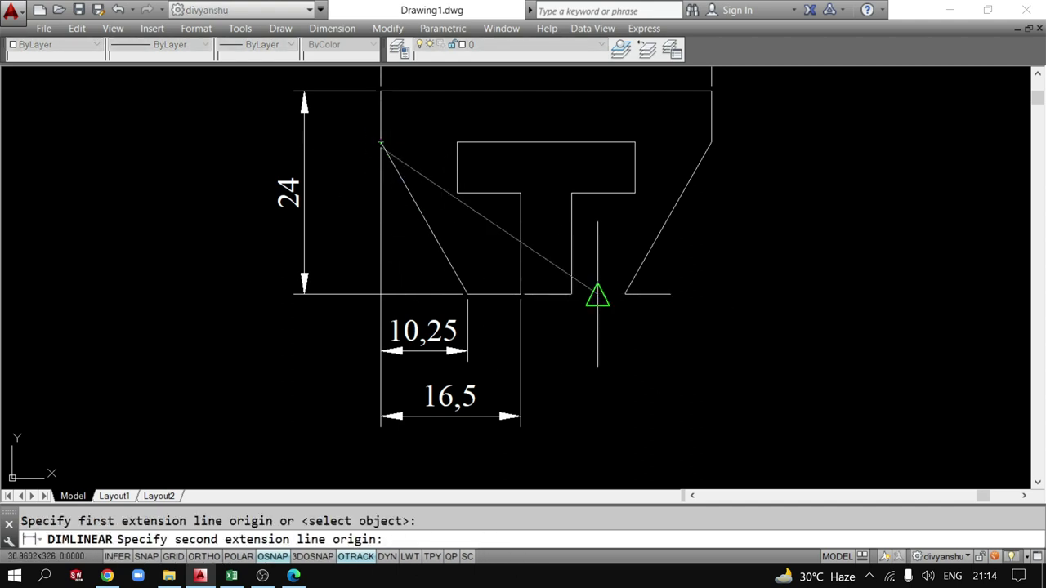
left_click(624, 295)
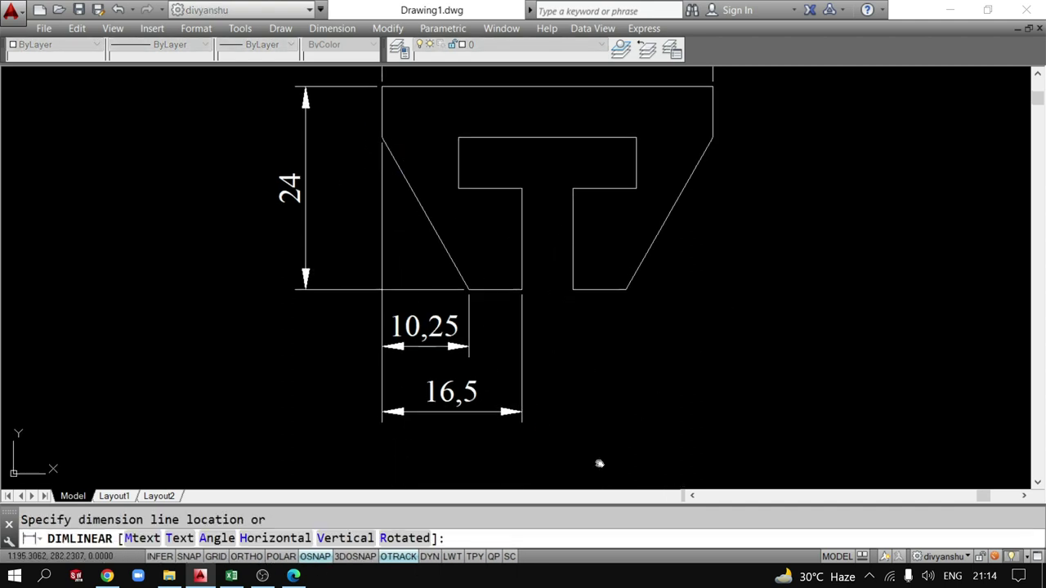
middle_click_drag(600, 460, 608, 422)
key("Escape")
key("Return")
left_click(389, 103)
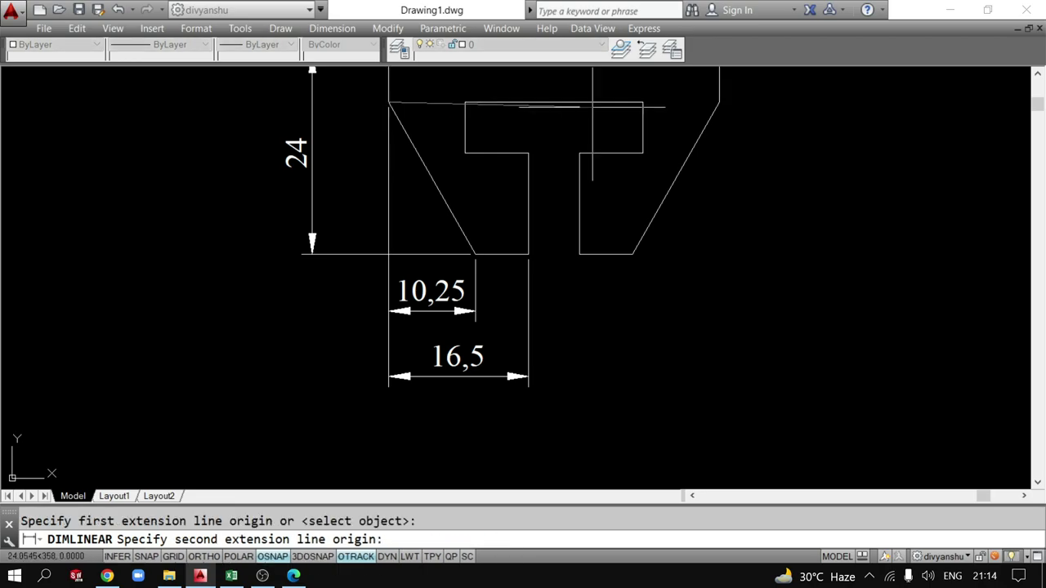
left_click(294, 577)
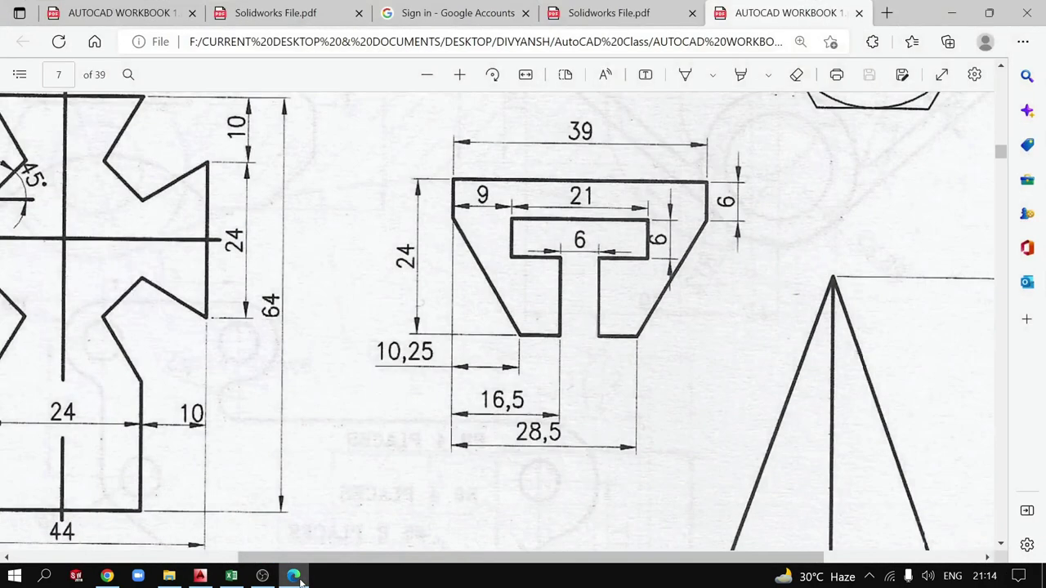
Place the 28,75 base width dimension below 16,5 and compare against the workbook drawing.
left_click(294, 577)
left_click(632, 254)
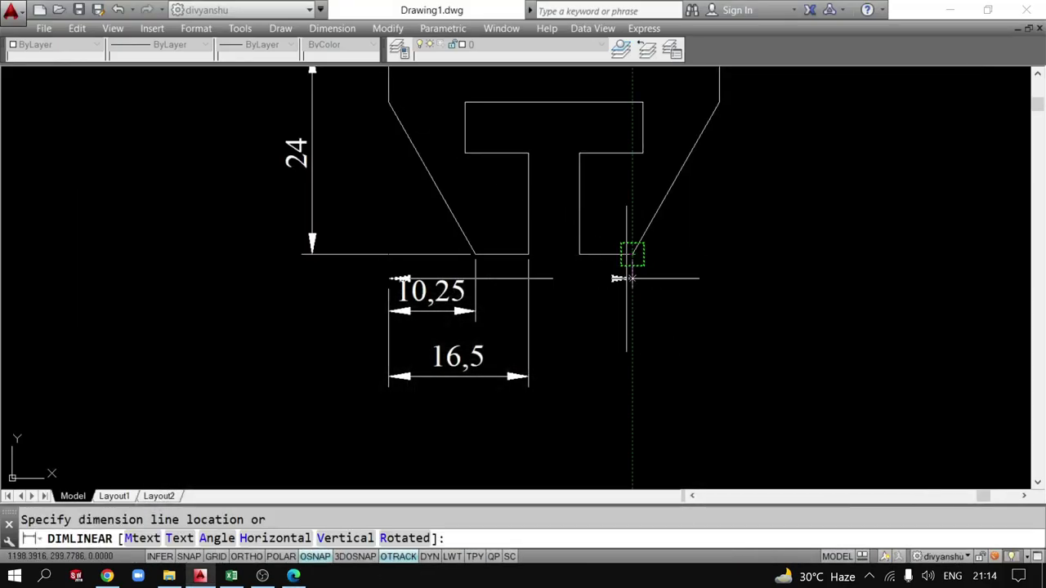
left_click(617, 444)
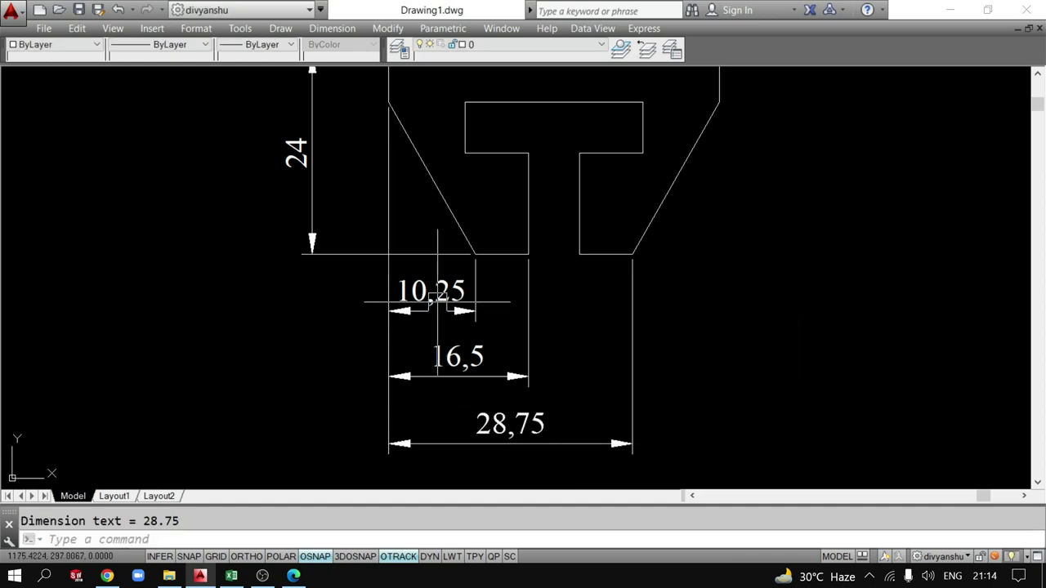
scroll(582, 323, "down", 2)
left_click(293, 577)
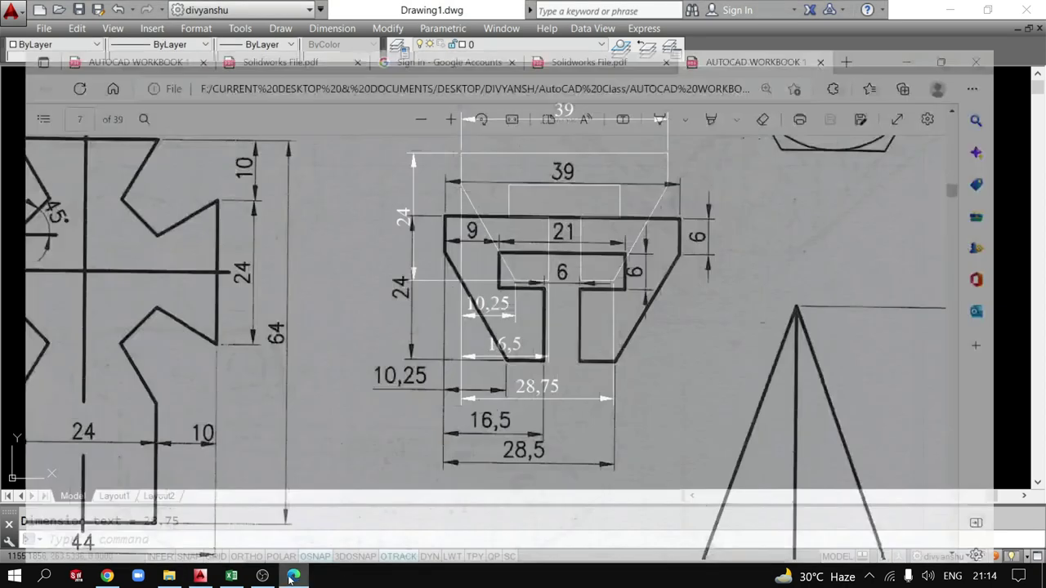
left_click(294, 577)
Add the 6 chamfer-height dimension on the right side of the profile.
scroll(602, 423, "up", 2)
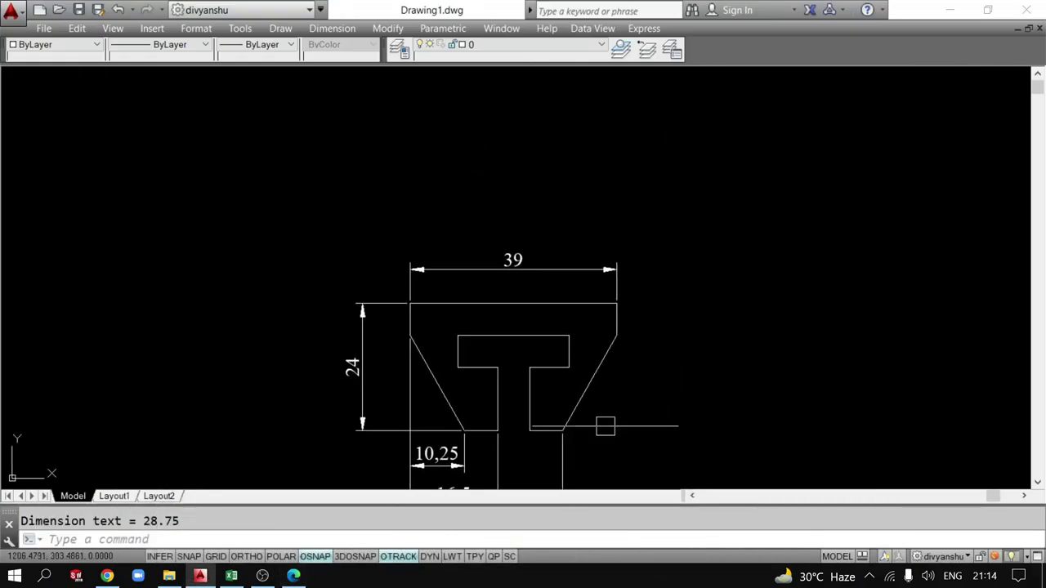
key("Return")
scroll(612, 318, "up", 4)
left_click(630, 259)
left_click(629, 335)
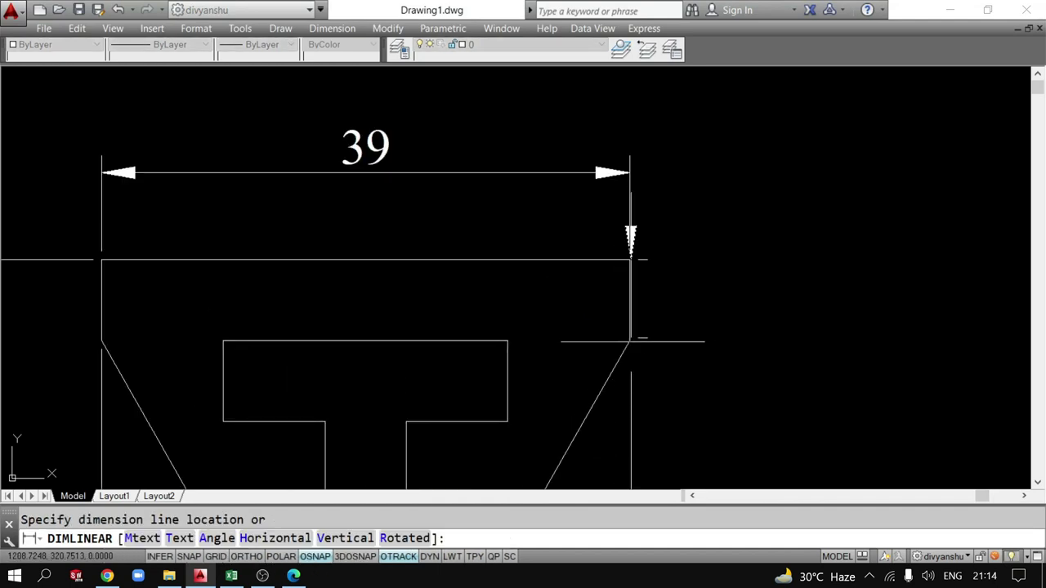
key("Escape")
key("Return")
left_click(630, 259)
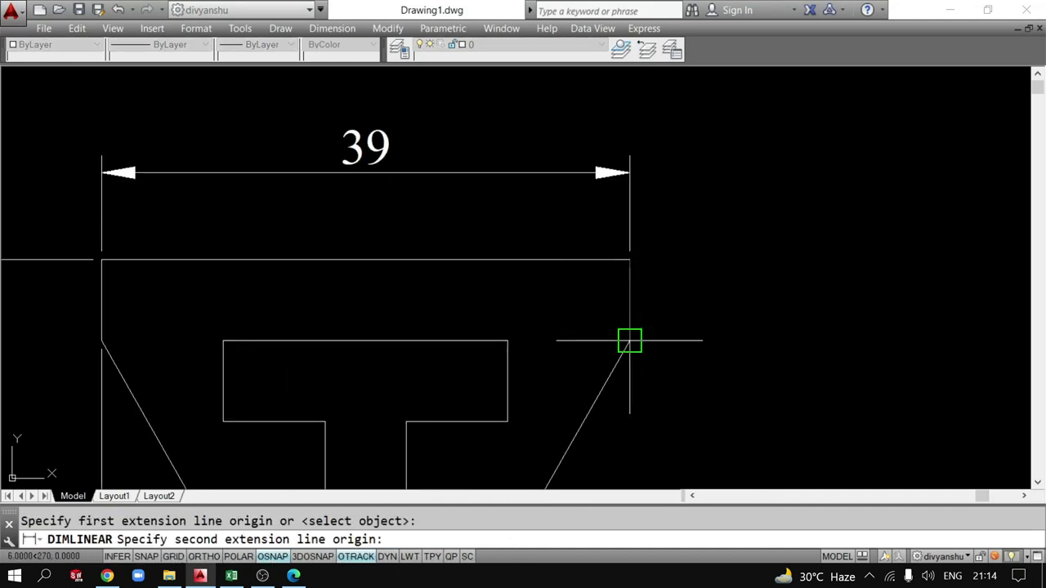
left_click(630, 341)
left_click(746, 367)
middle_click_drag(733, 367, 826, 302)
Dimension the T crossbar's 6 height from its right edge.
key("Return")
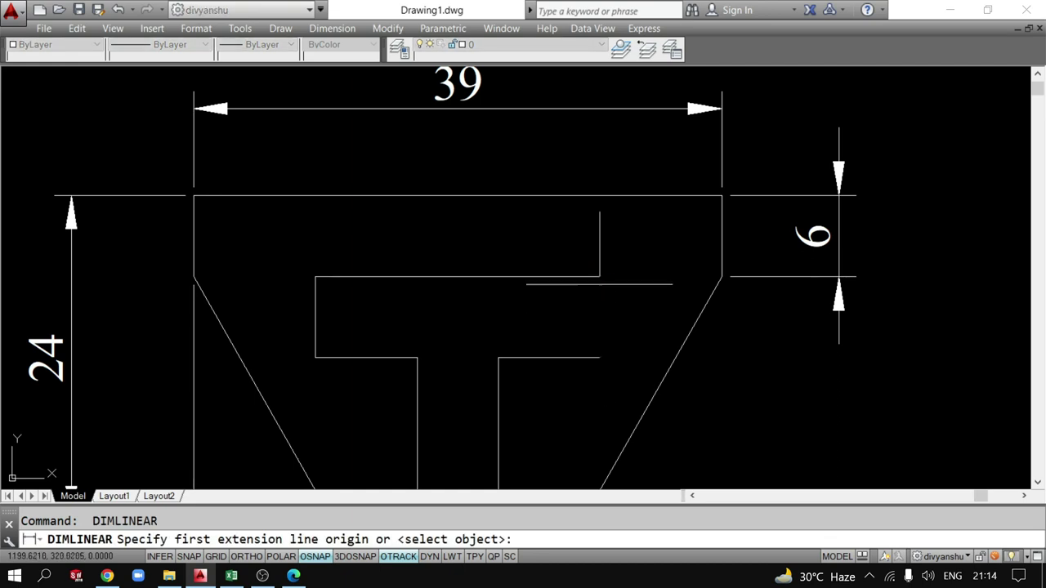
left_click(599, 277)
left_click(600, 358)
key("Escape")
key("Return")
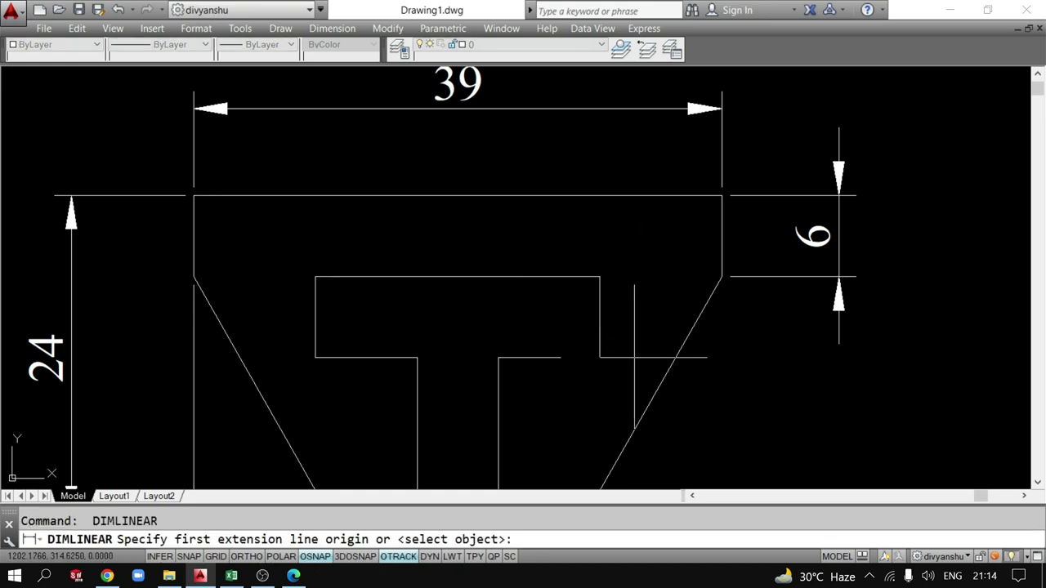
key("Return")
left_click(606, 281)
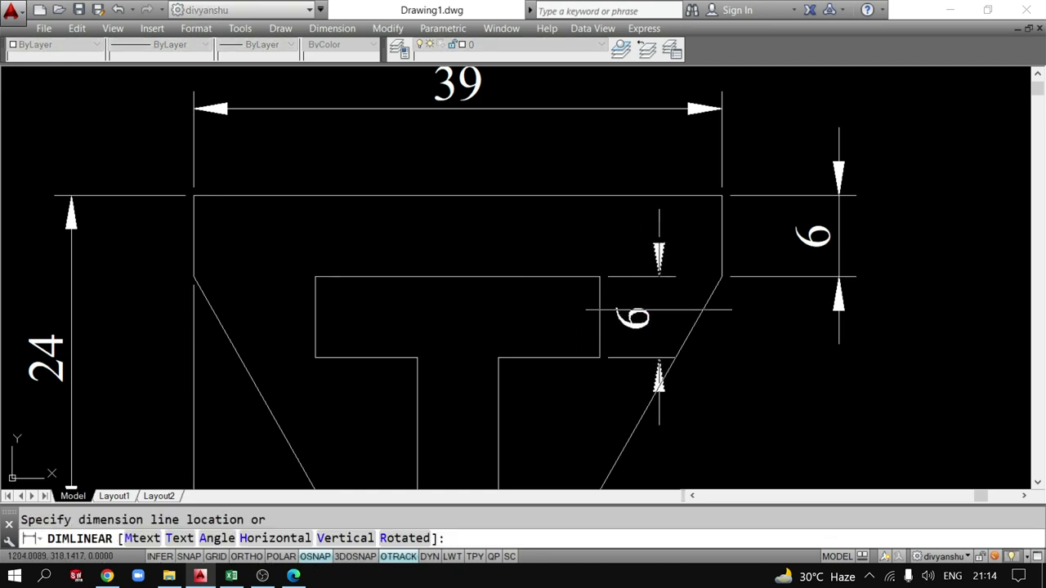
left_click(661, 304)
Place the 21 crossbar-width dimension above the crossbar.
key("Return")
key("Return")
left_click(414, 277)
left_click(343, 242)
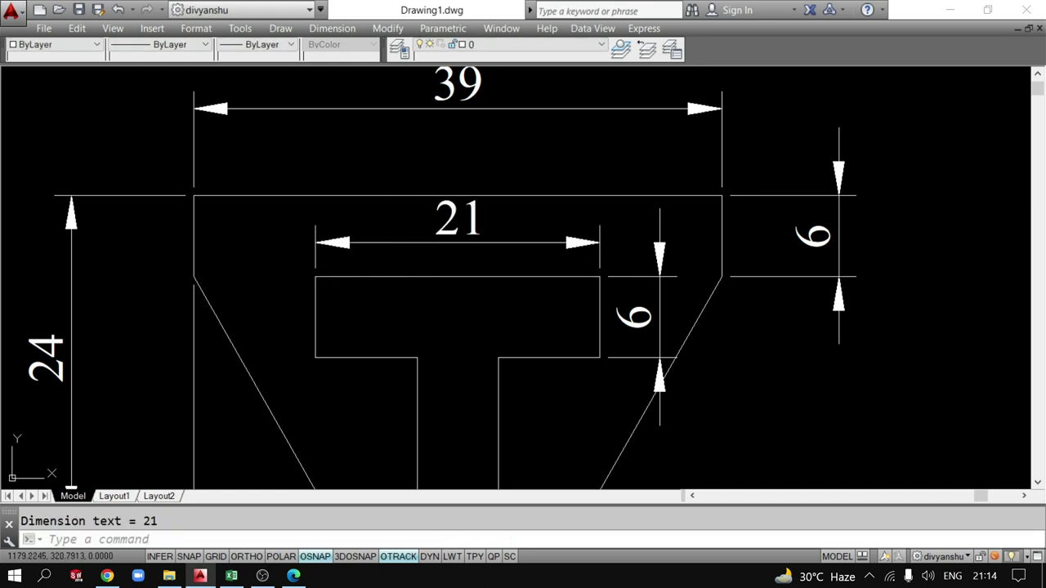
key("Return")
key("Return")
key("Escape")
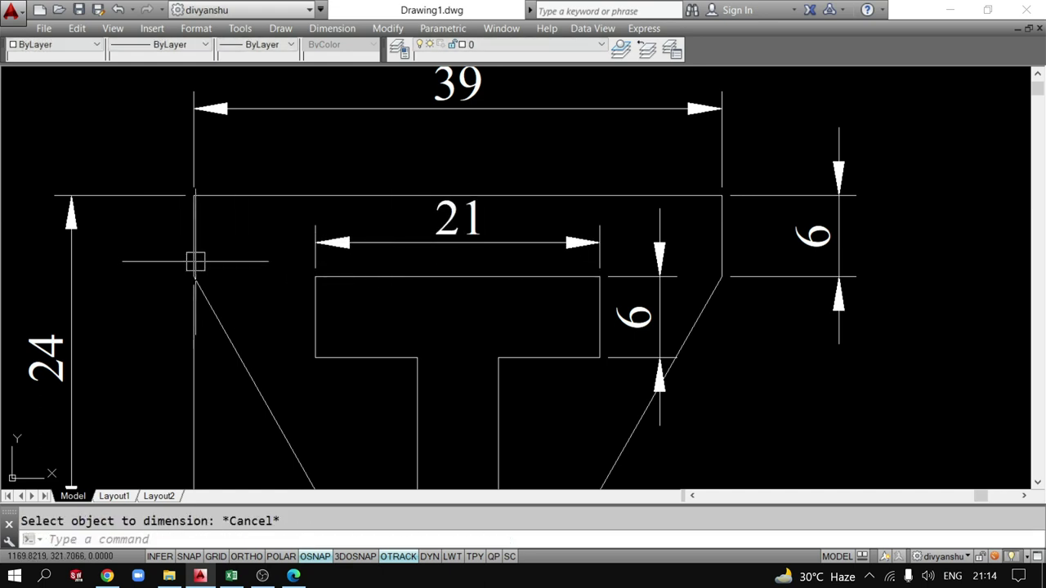
type("dli")
Add the 9 left-inset dimension in line with the 21, then view the whole profile.
key("Return")
left_click(193, 245)
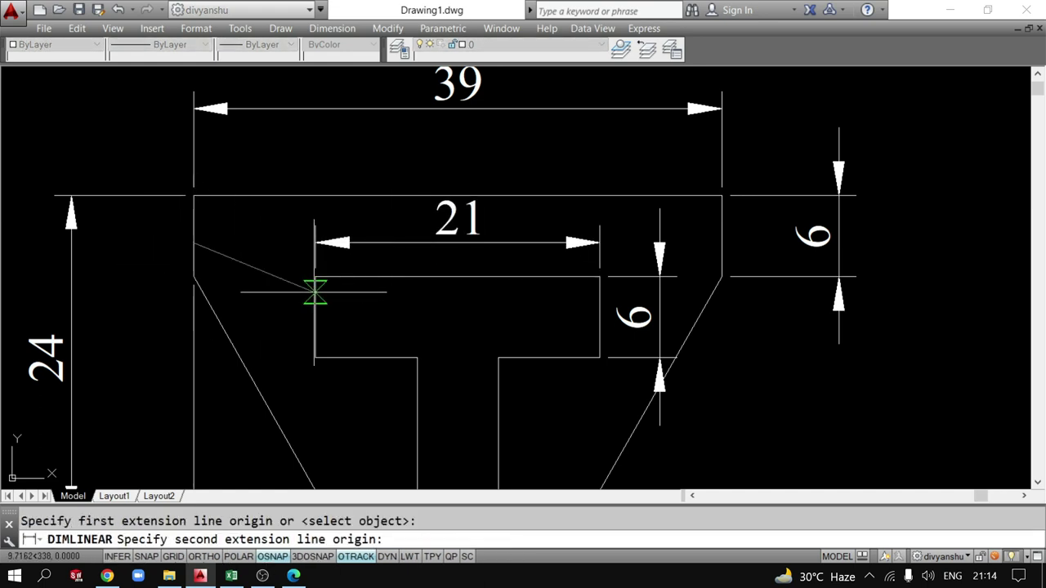
left_click(315, 277)
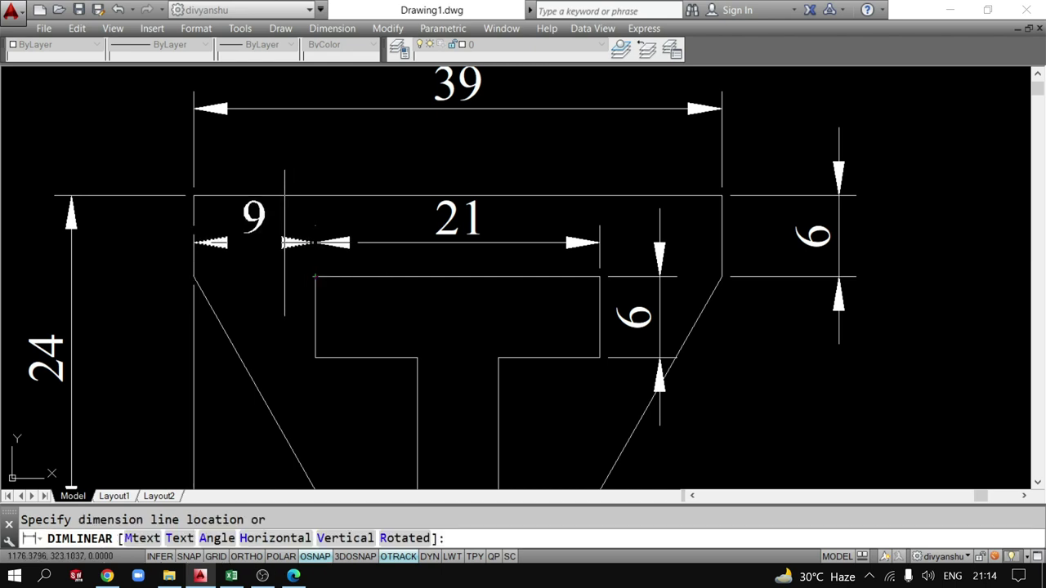
left_click(292, 243)
scroll(368, 327, "down", 2)
key("Escape")
scroll(432, 315, "down", 2)
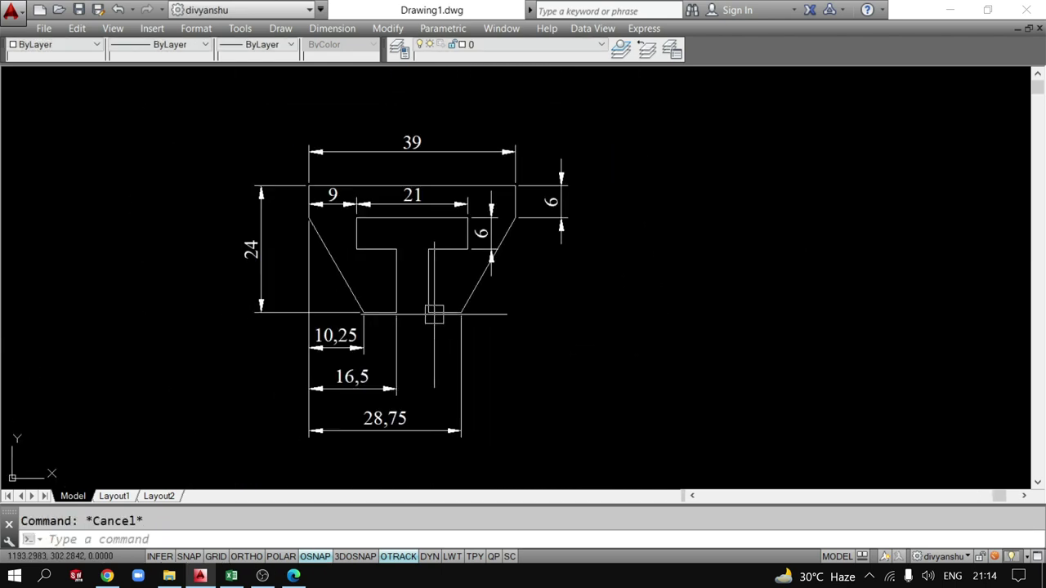
scroll(491, 360, "down", 1)
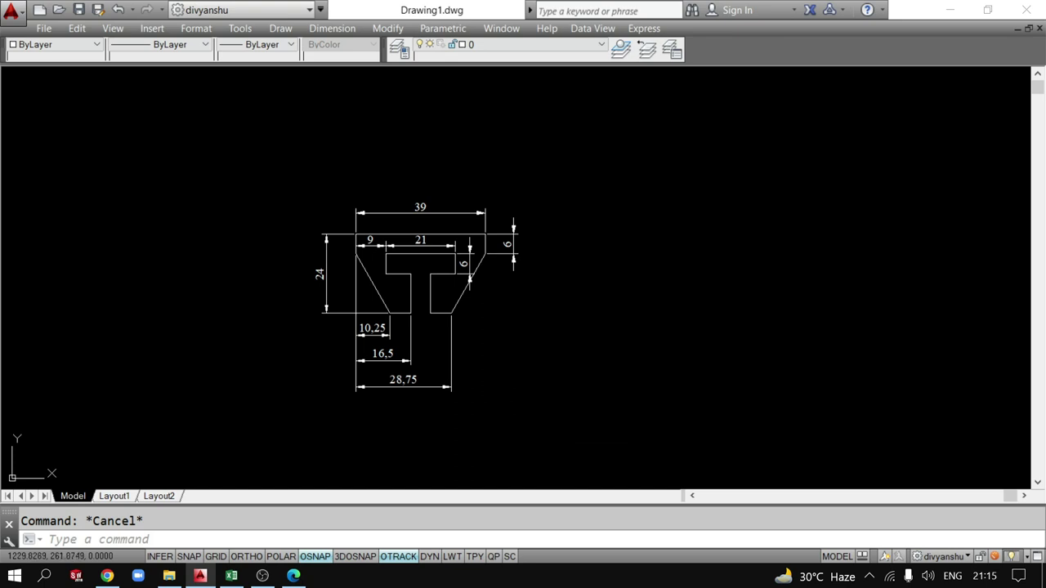
Delete the dimensioned T-slot profile, revealing the Fillet and Chamfer notes and chamfer examples.
left_click(556, 450)
left_click(240, 180)
key("Delete")
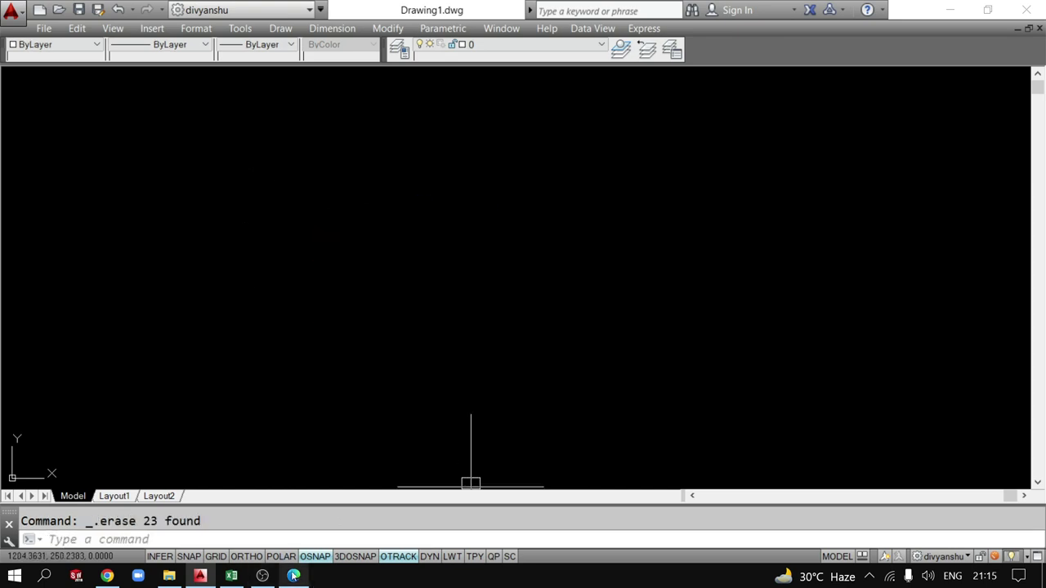
left_click(334, 380)
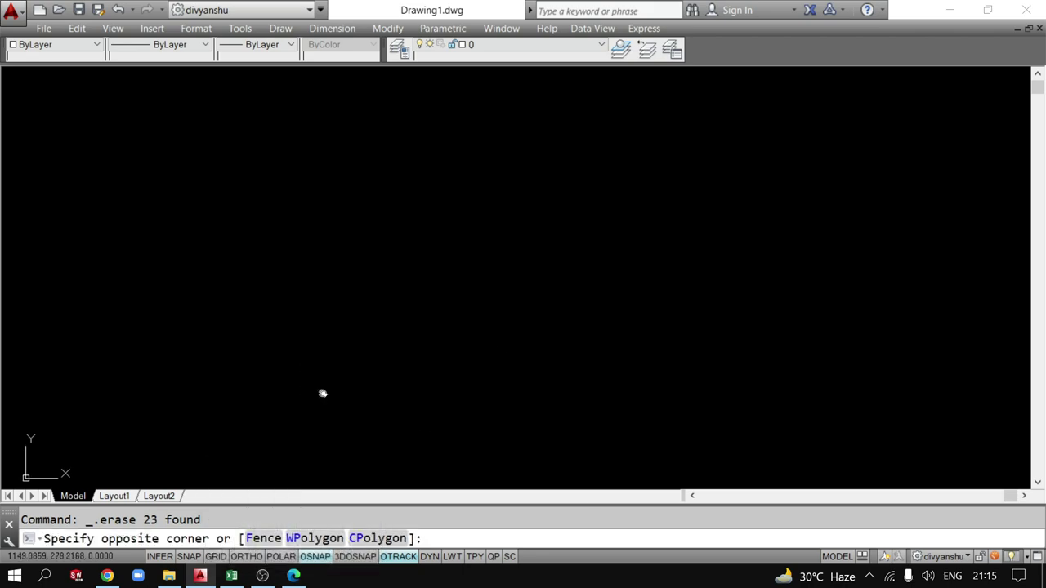
scroll(682, 358, "down", 3)
scroll(493, 430, "down", 2)
scroll(222, 378, "up", 3)
scroll(661, 435, "up", 2)
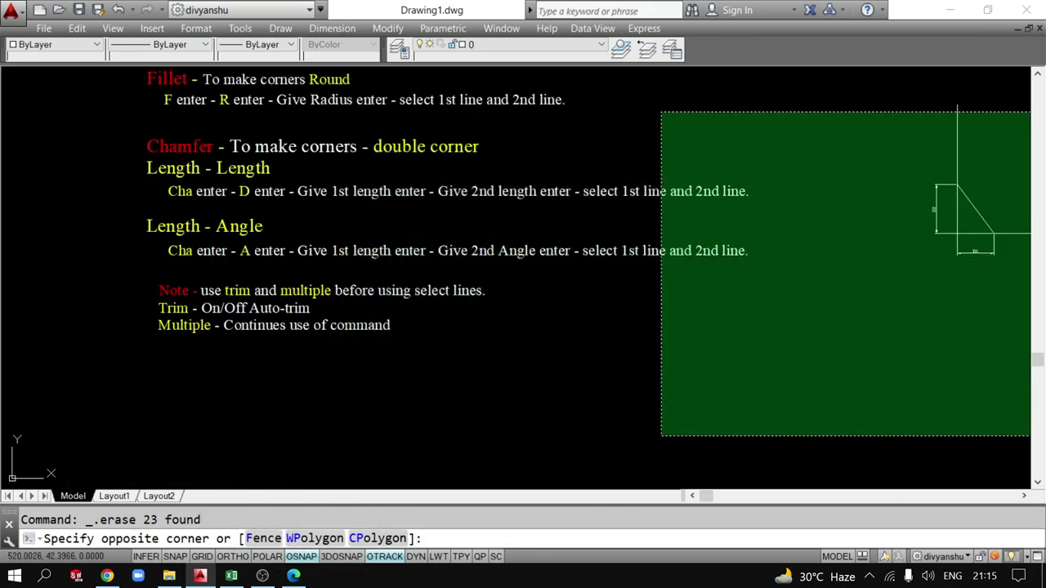
left_click(661, 435)
scroll(682, 427, "down", 2)
key("Escape")
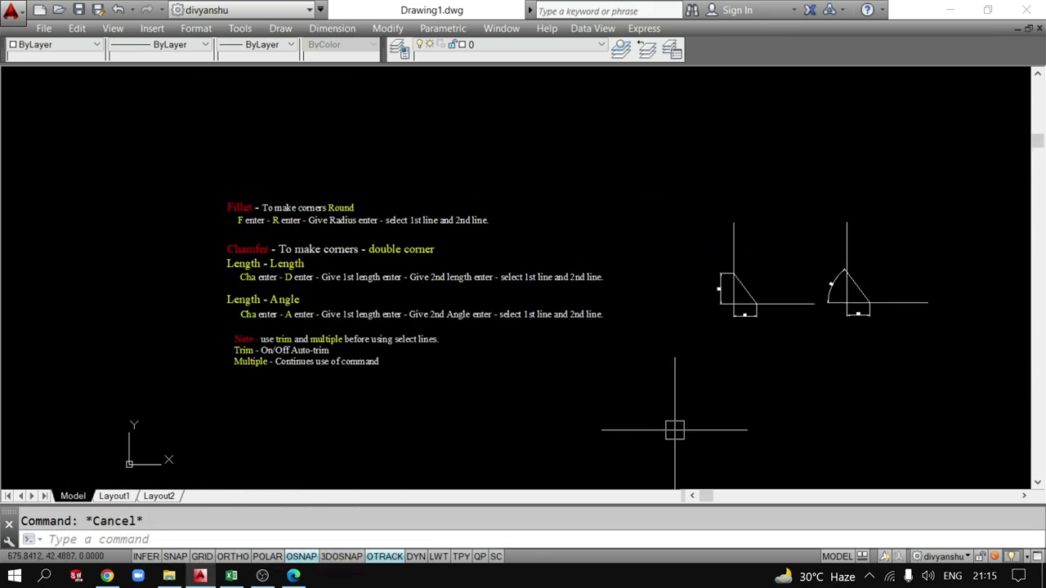